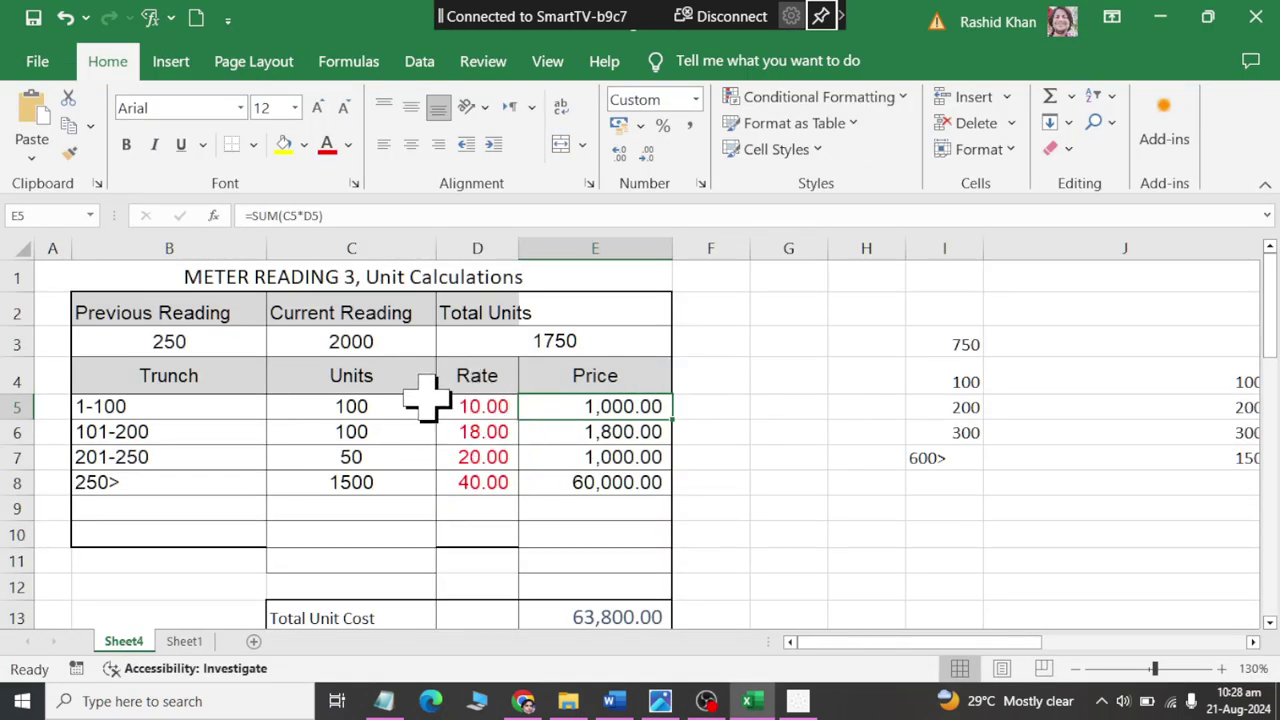
Zoom the worksheet in from 130% to 145%.
scroll(423, 400, "up", 1)
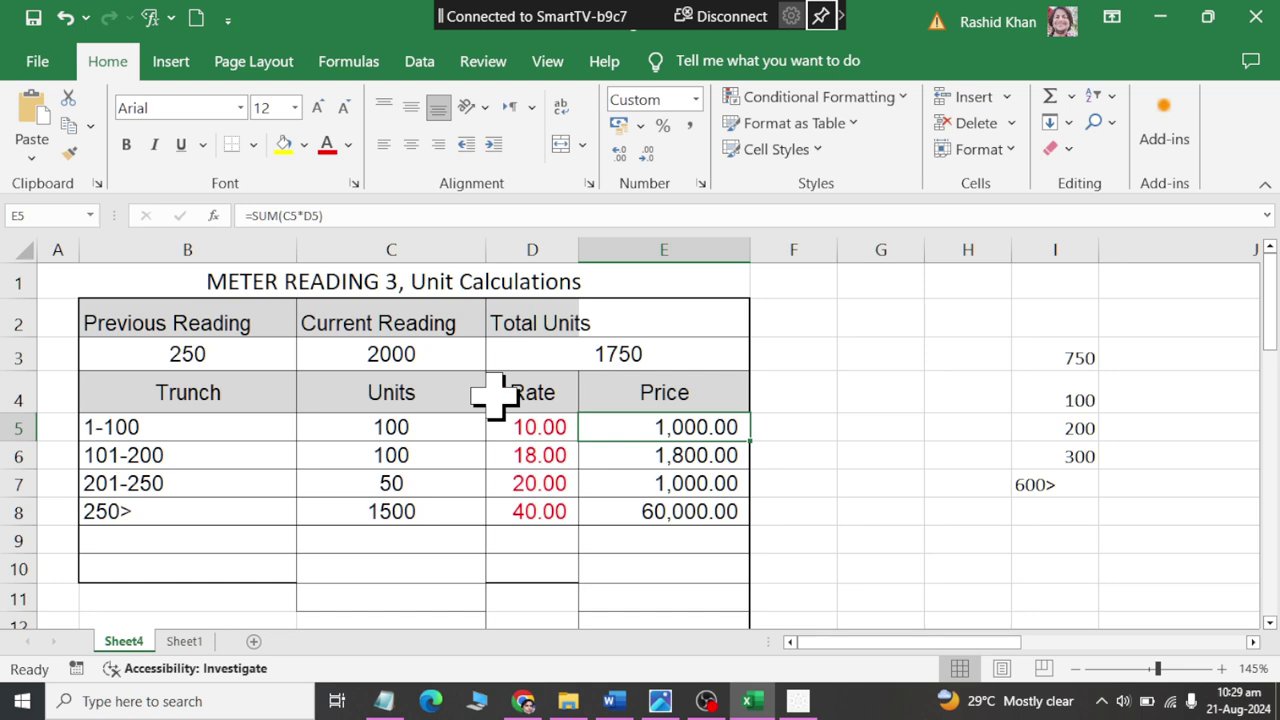
Review the previous reading, current reading and total units formula cells.
left_click(194, 358)
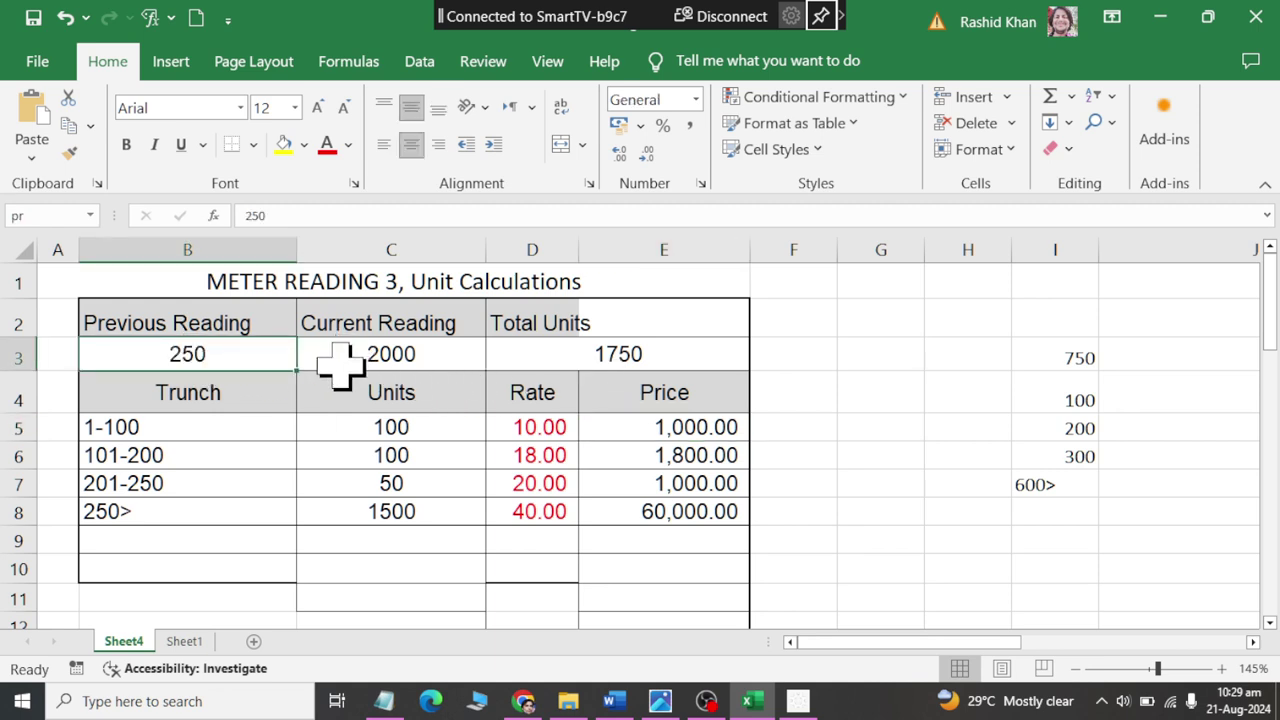
left_click(352, 357)
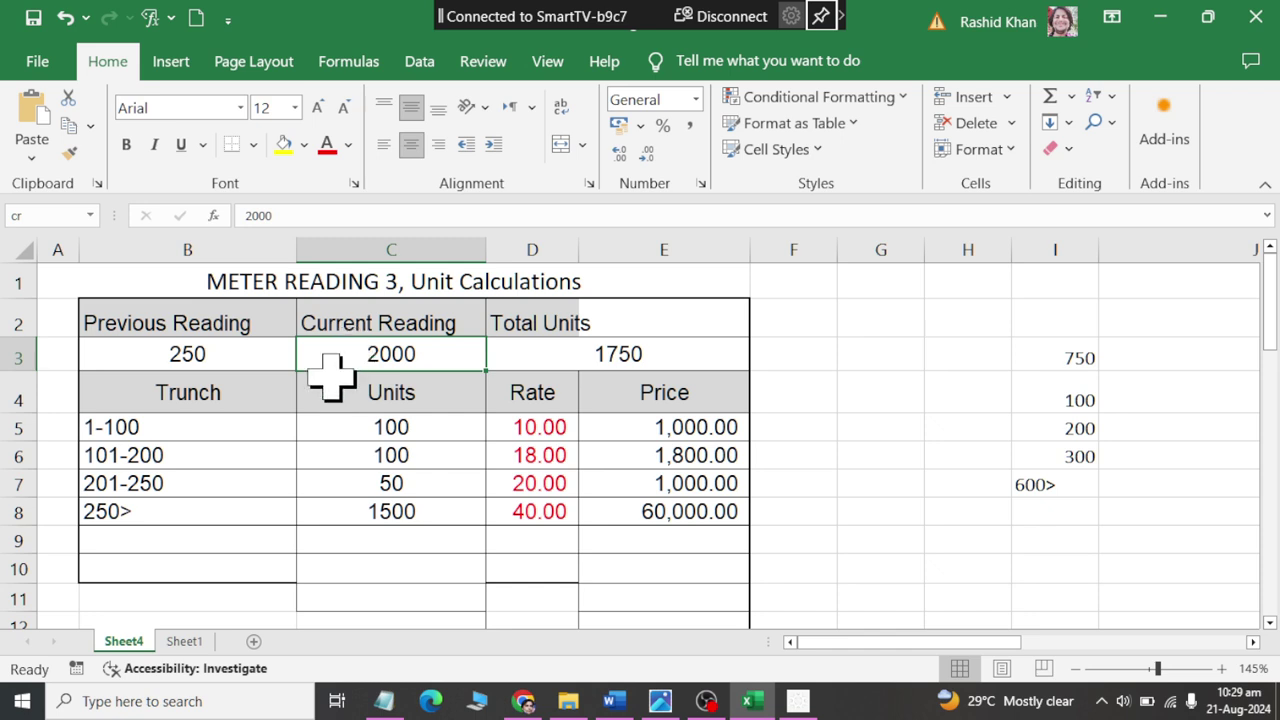
left_click(565, 357)
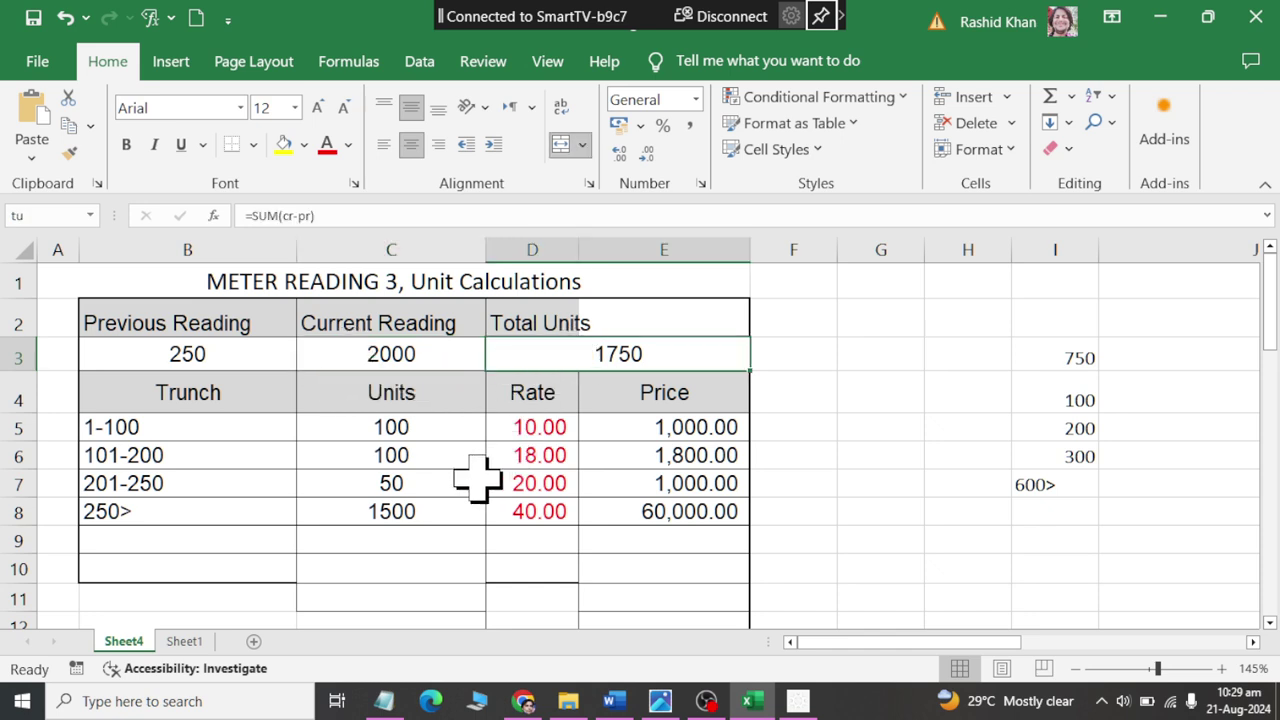
left_click(230, 360)
left_click(396, 362)
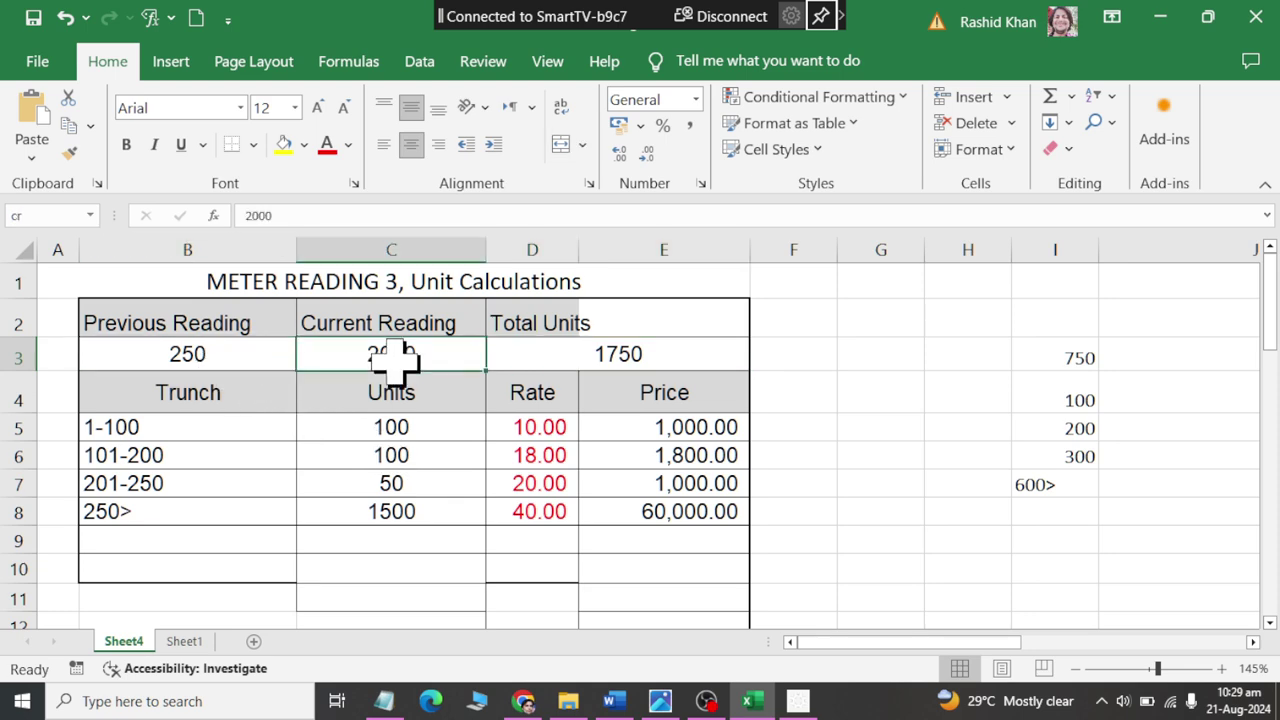
left_click(225, 357)
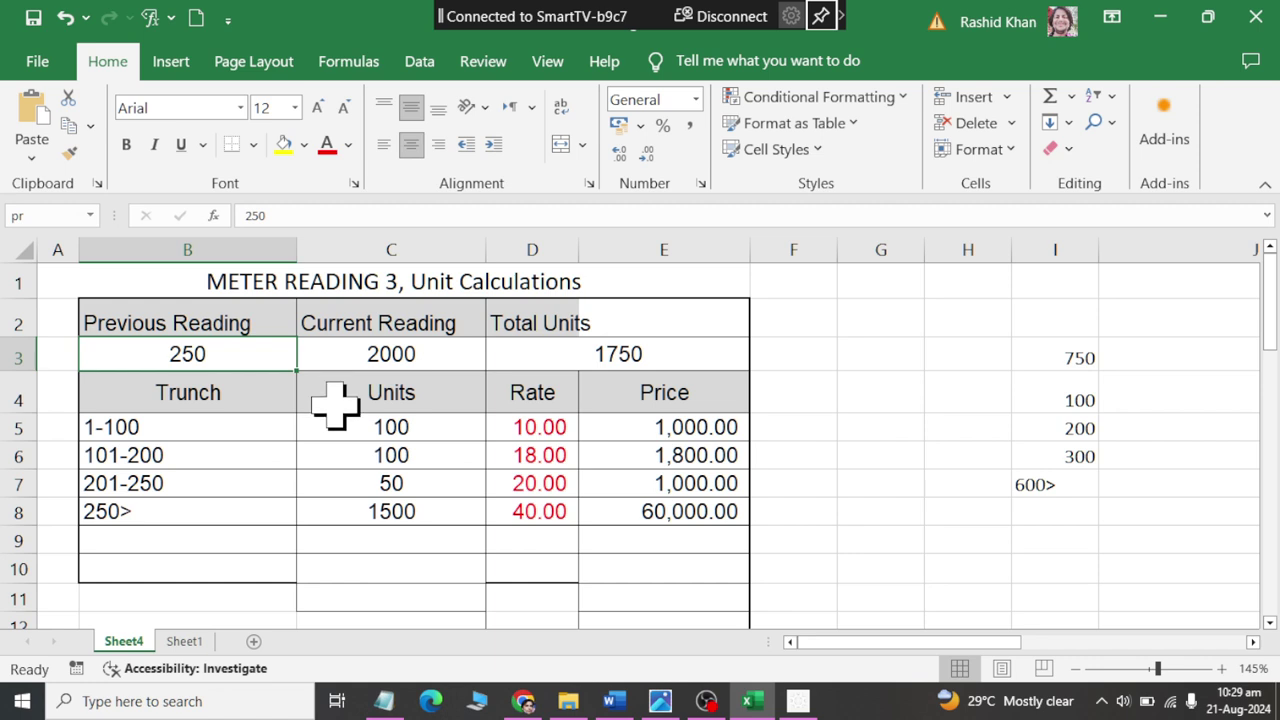
Enter 323 as the current reading in C3.
left_click(424, 352)
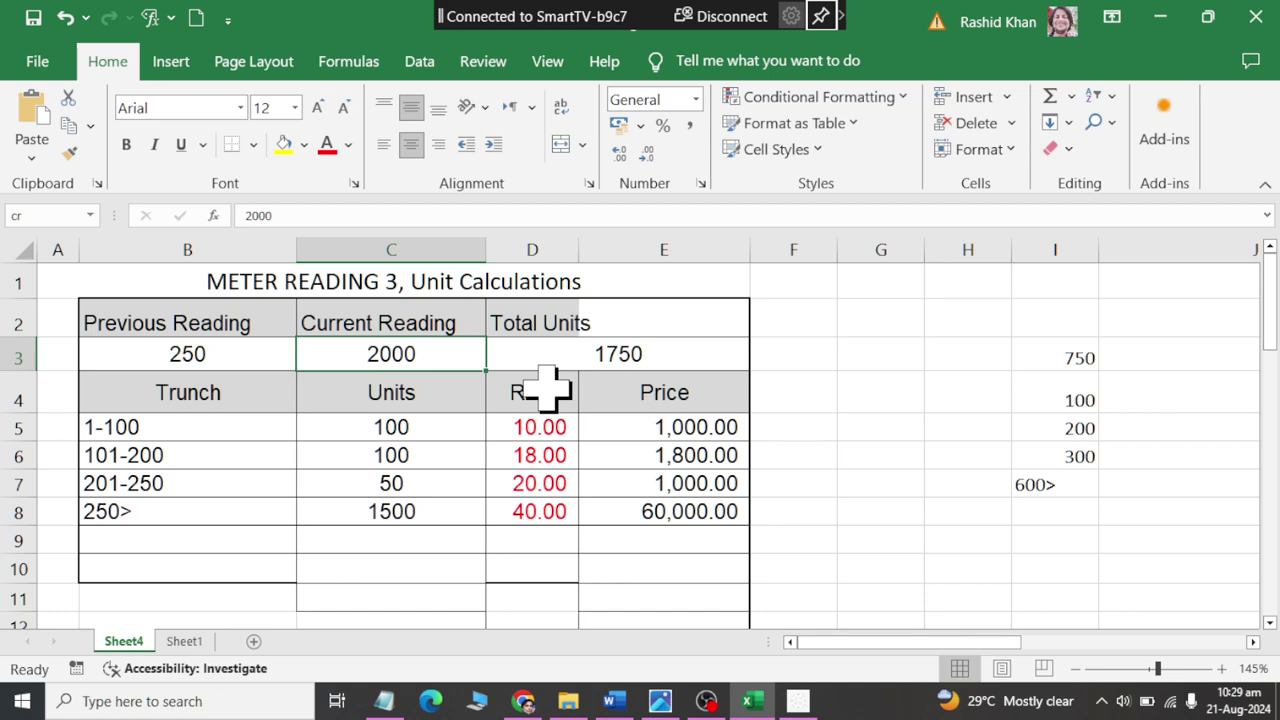
type("3")
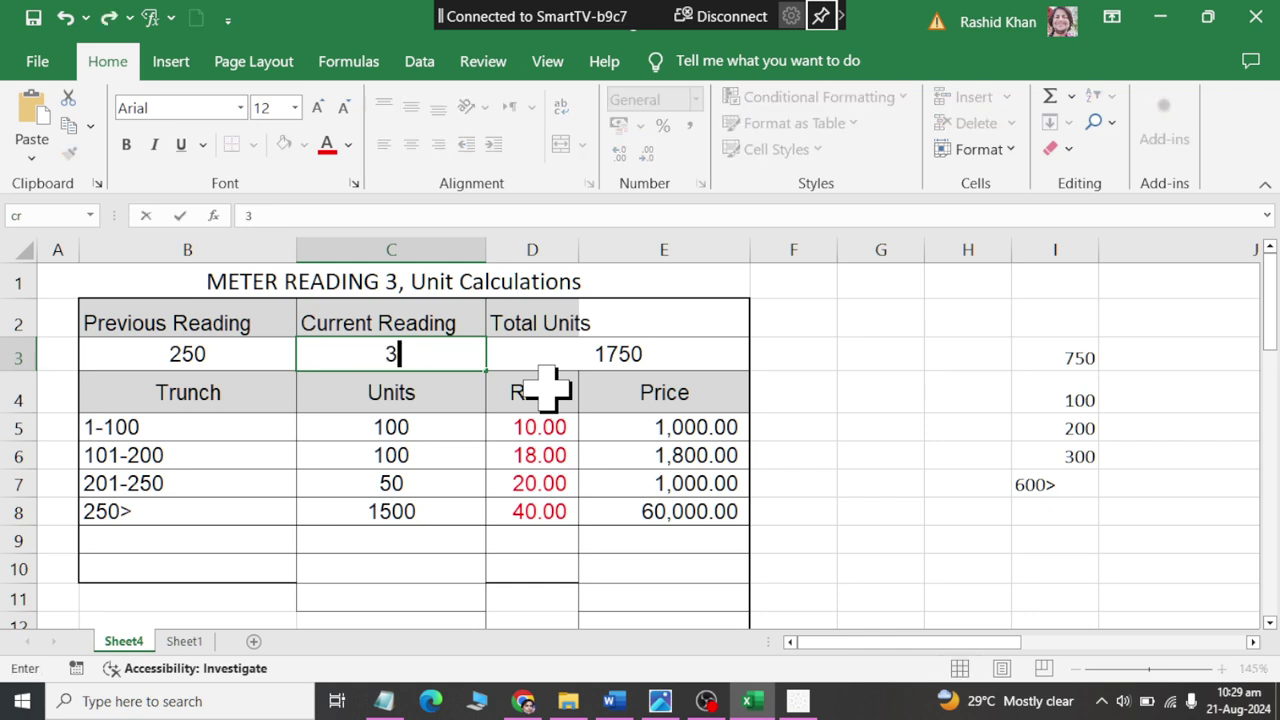
type("23")
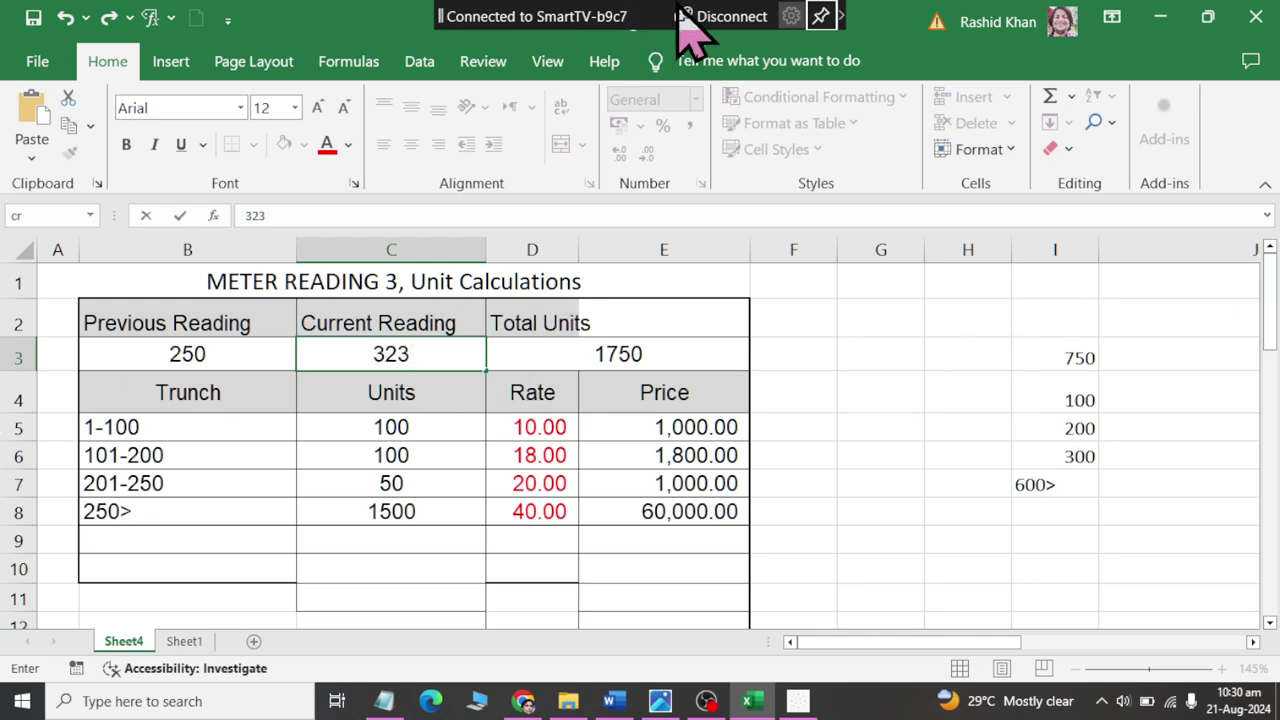
left_click(629, 513)
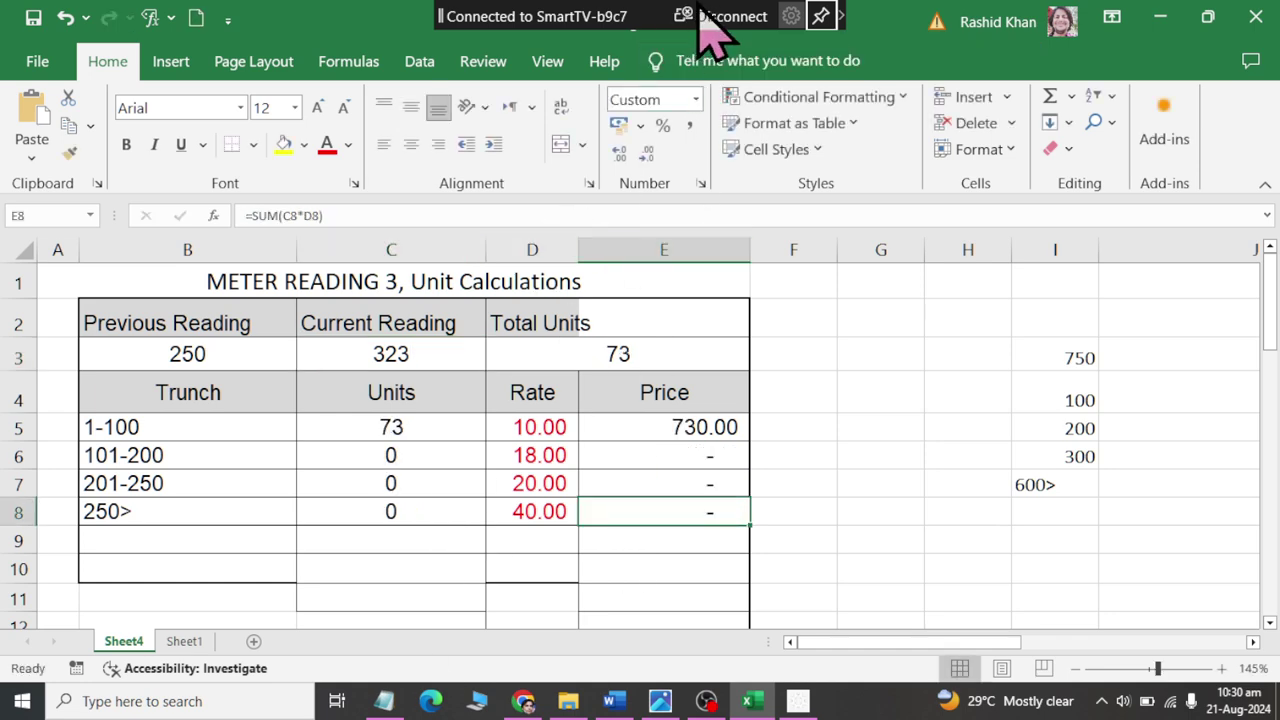
left_click(800, 699)
scroll(412, 545, "down", 4)
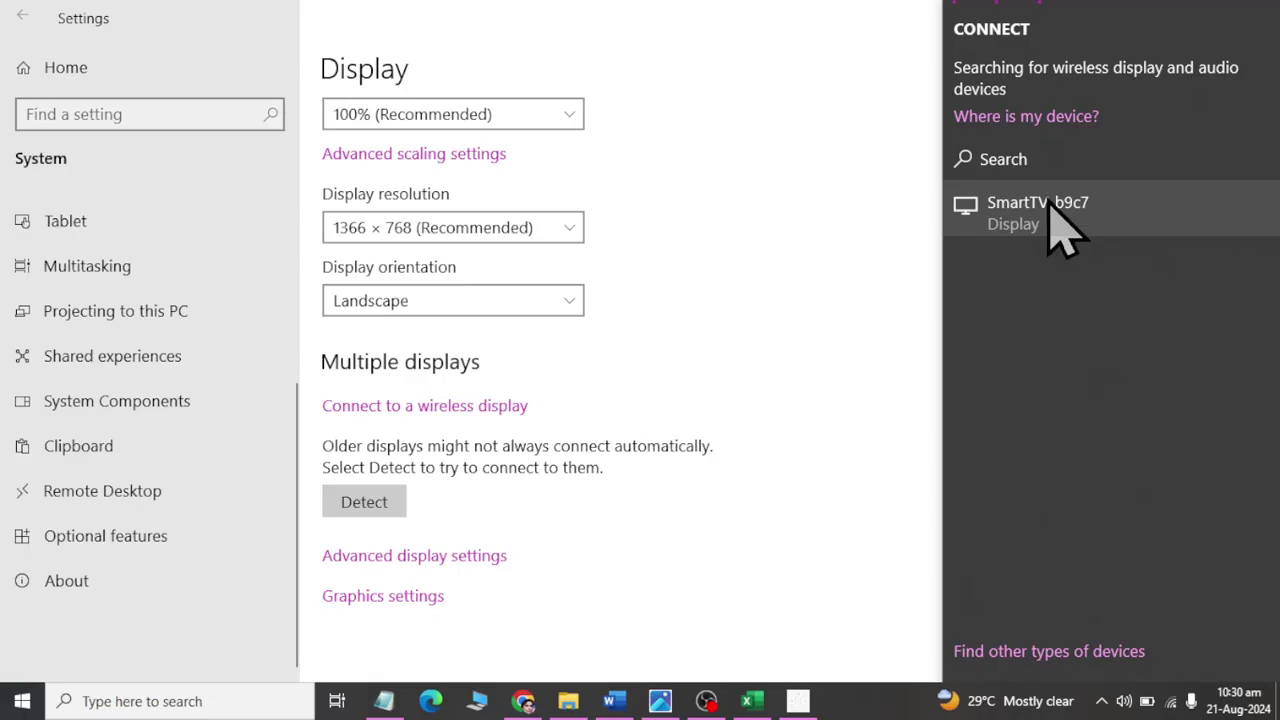
left_click(1055, 205)
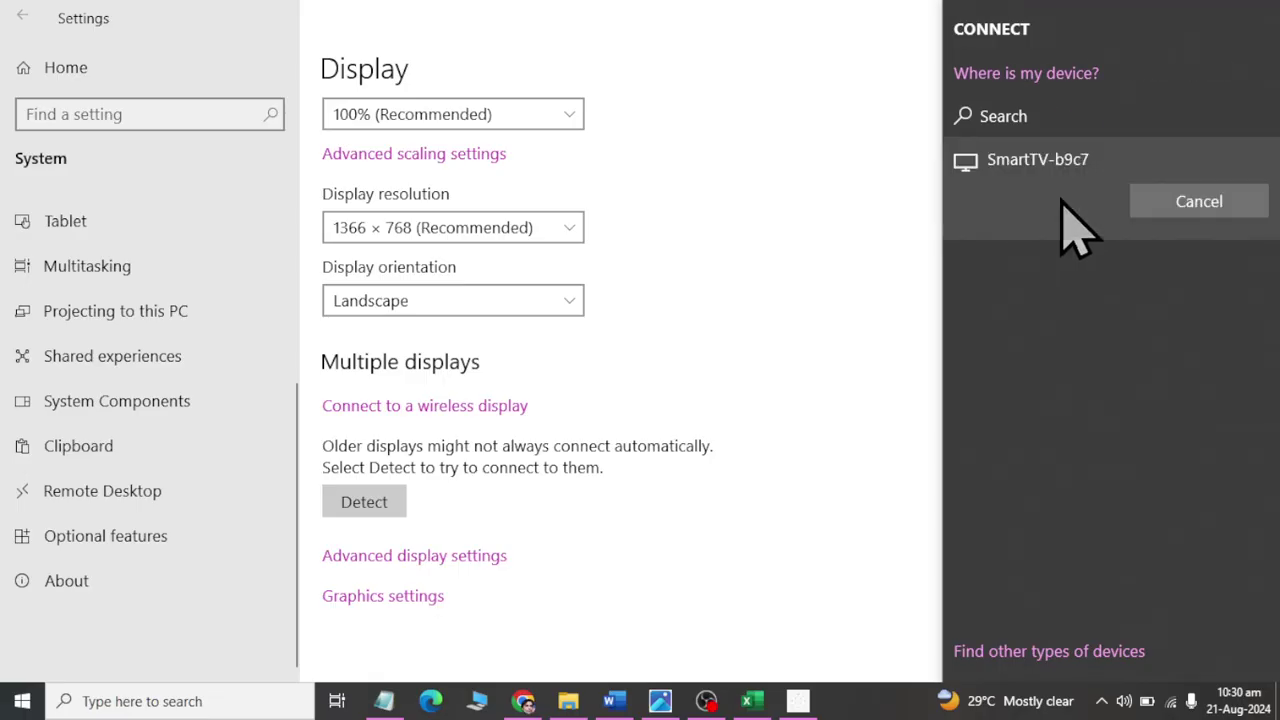
left_click(745, 701)
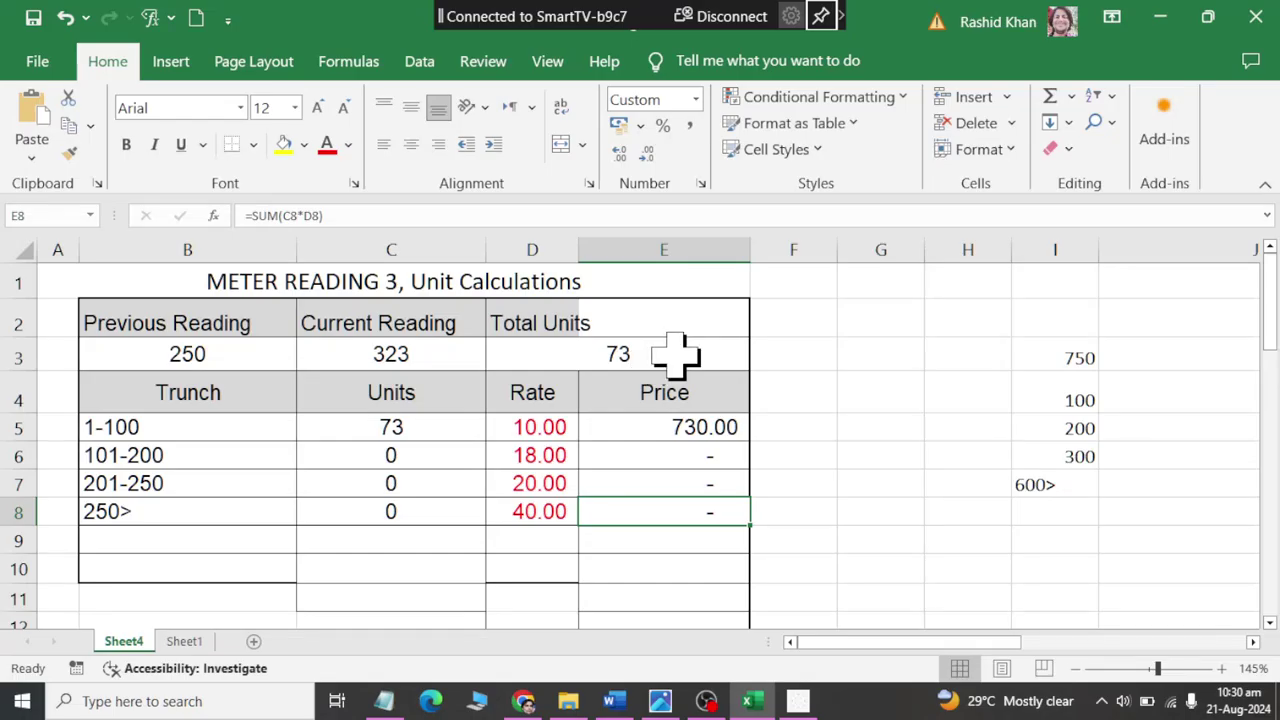
Enter 333 as the current reading in C3, giving 83 total units.
left_click(671, 351)
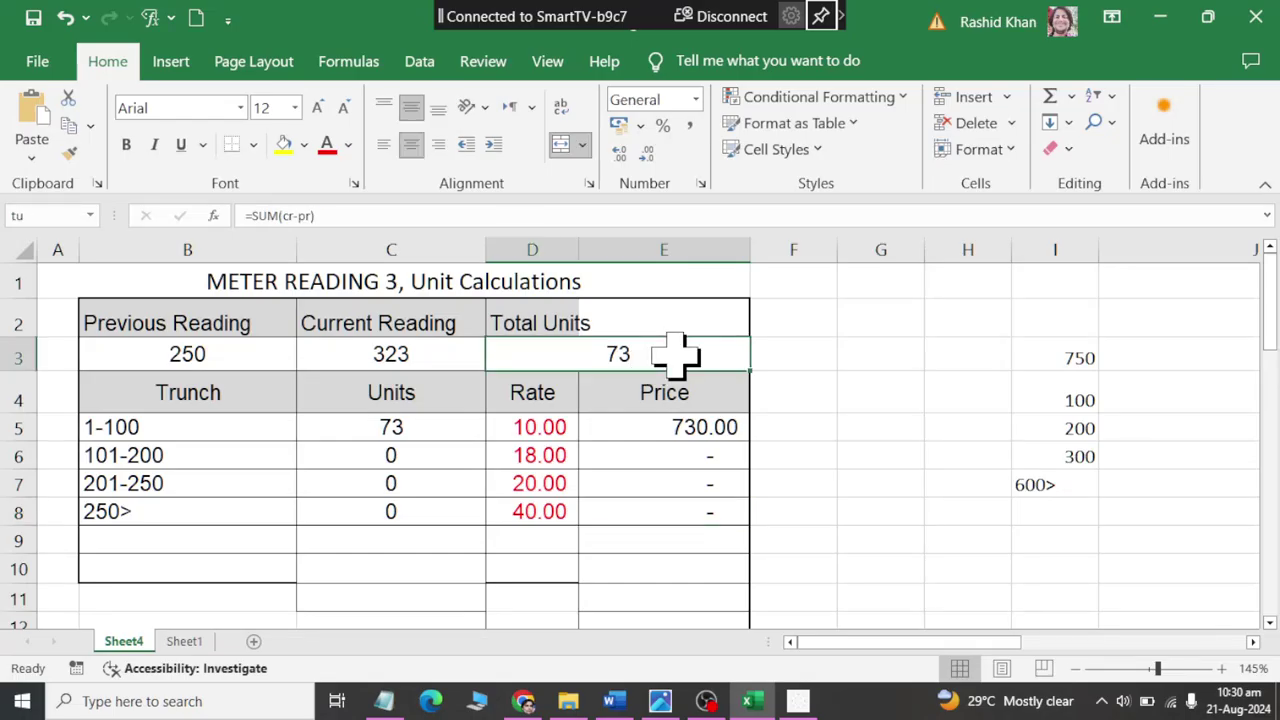
left_click(414, 360)
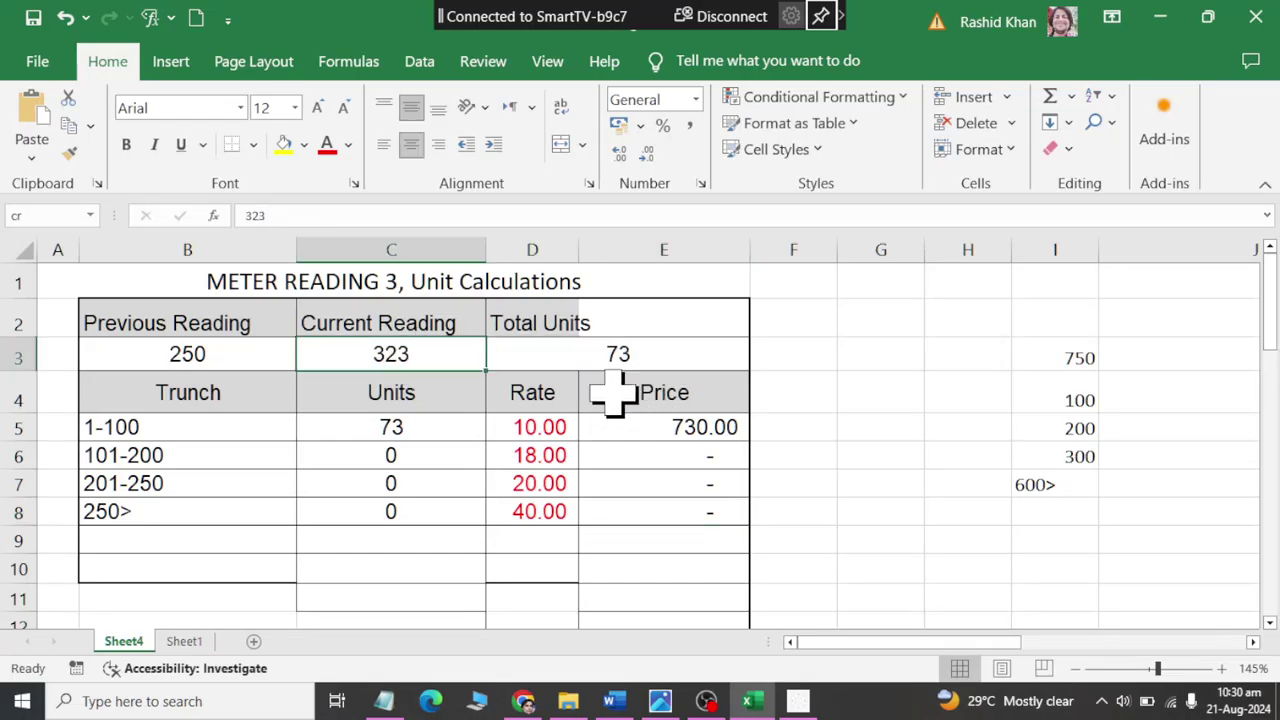
type("3")
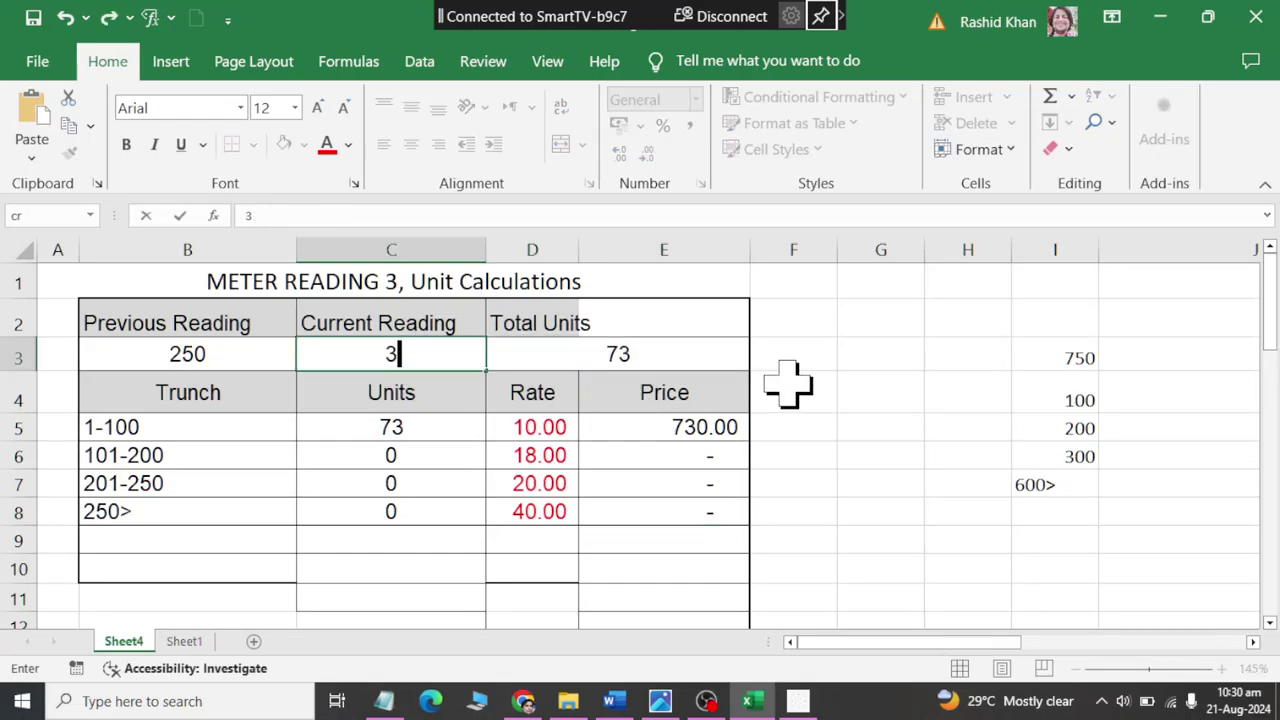
type("33")
key("Return")
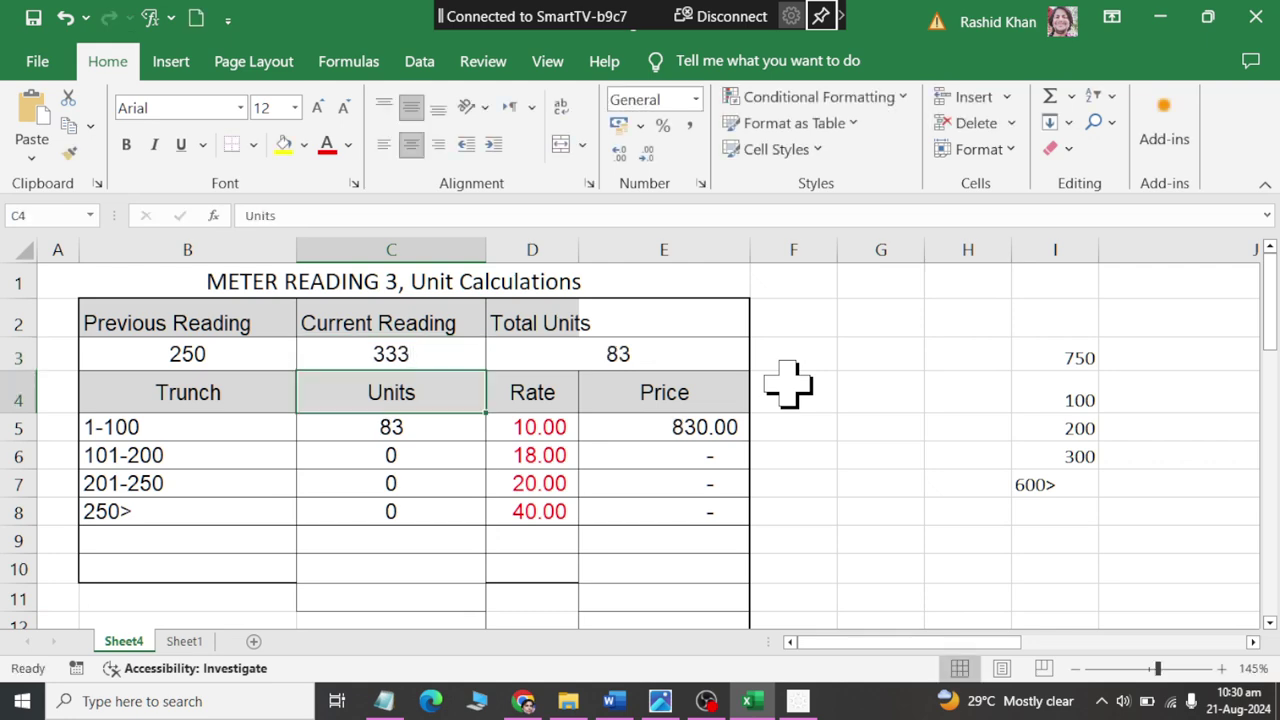
Review the total units formula, the first slab's rate of 10 and its price formula.
left_click(604, 365)
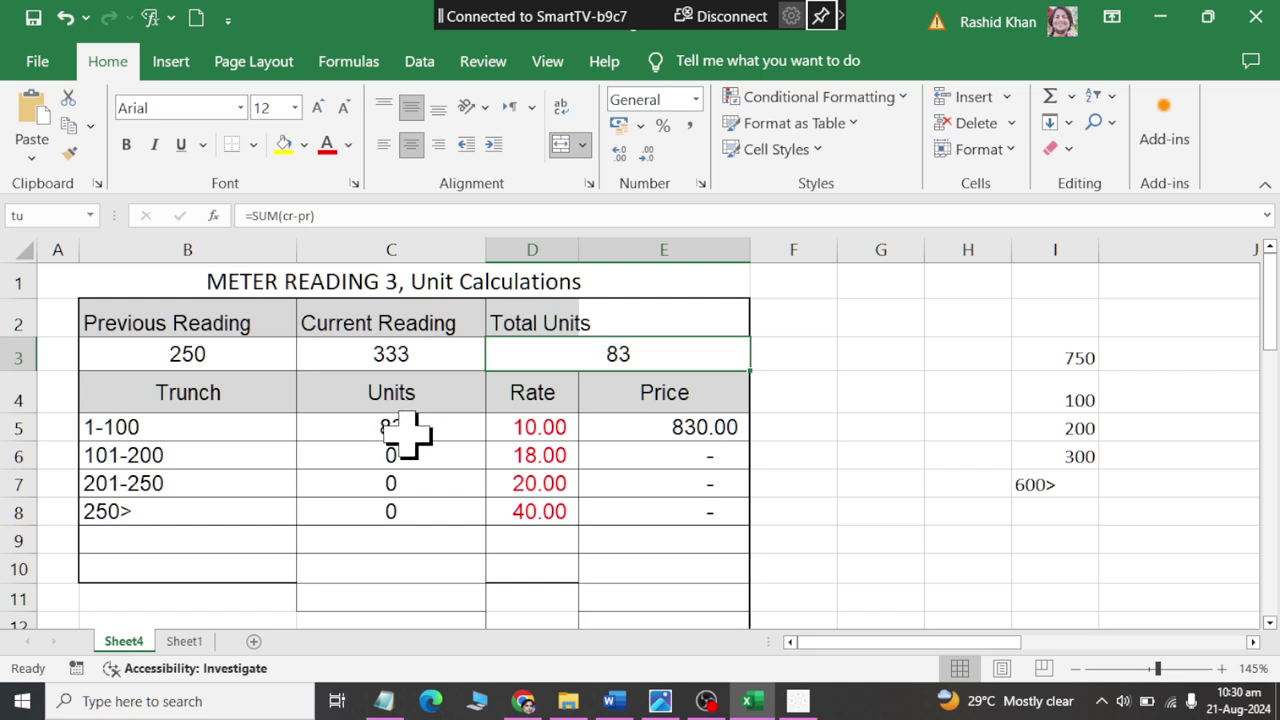
left_click(528, 434)
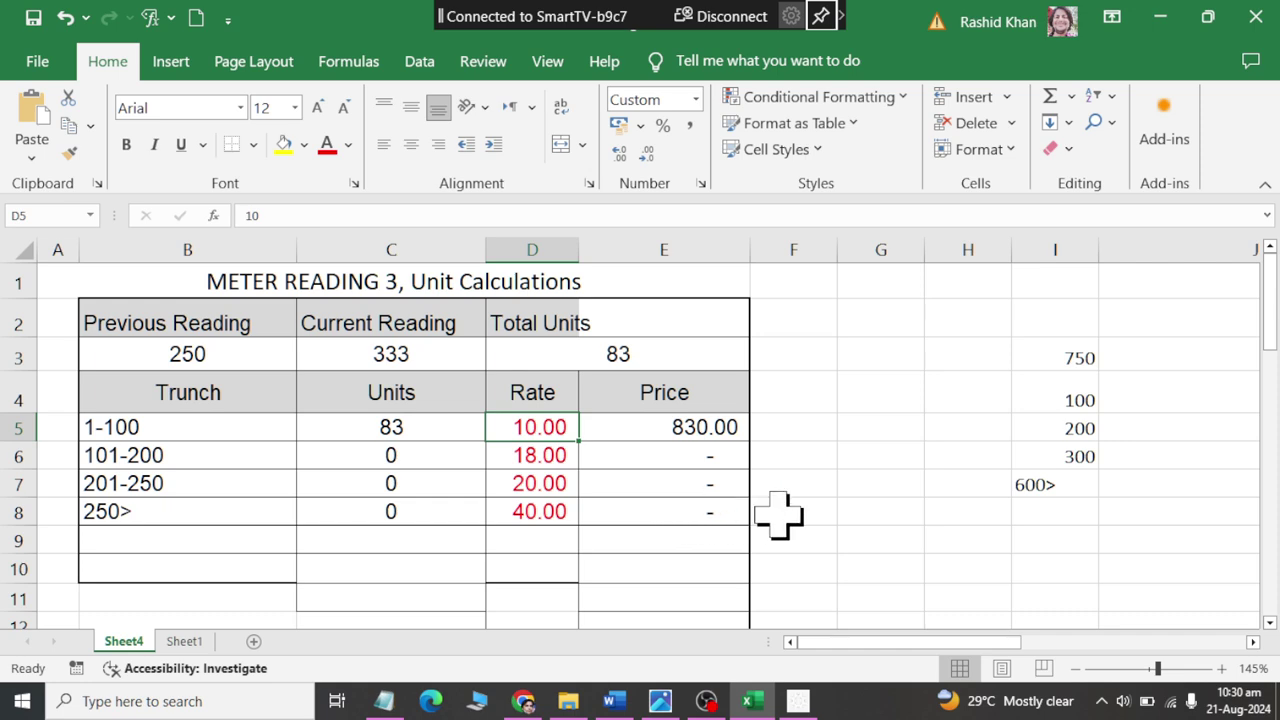
left_click(733, 425)
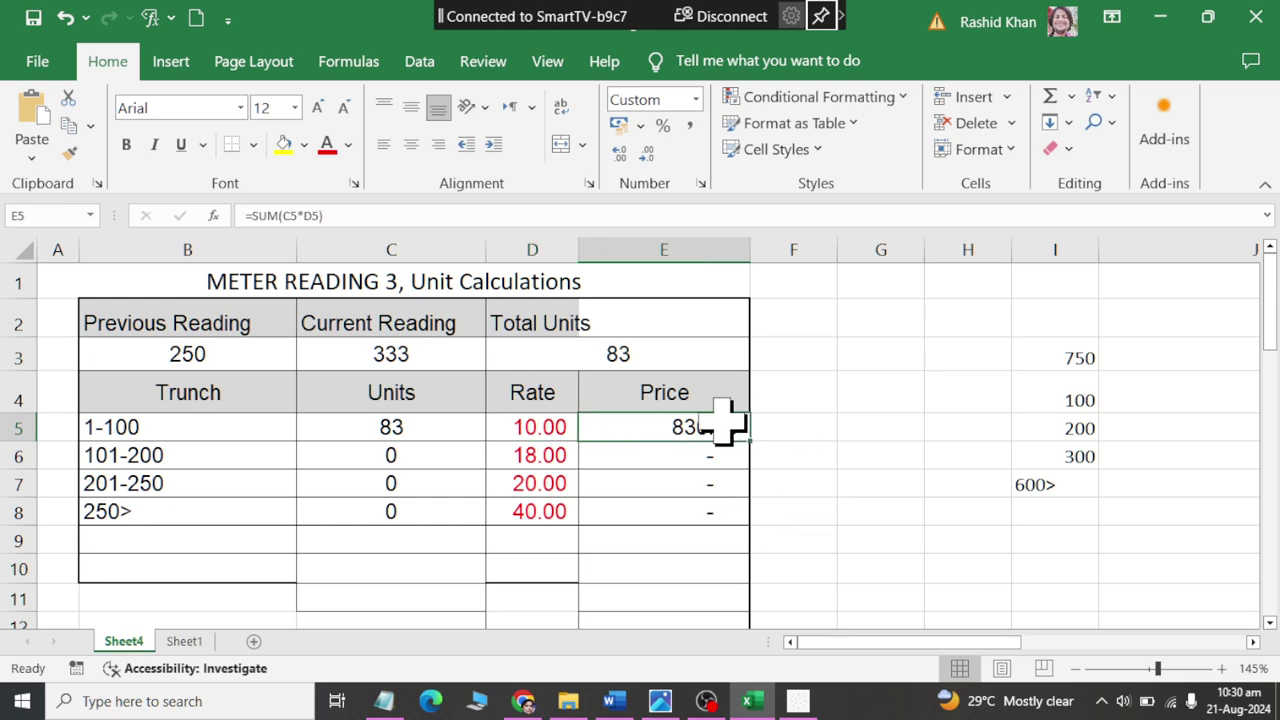
scroll(720, 432, "down", 3)
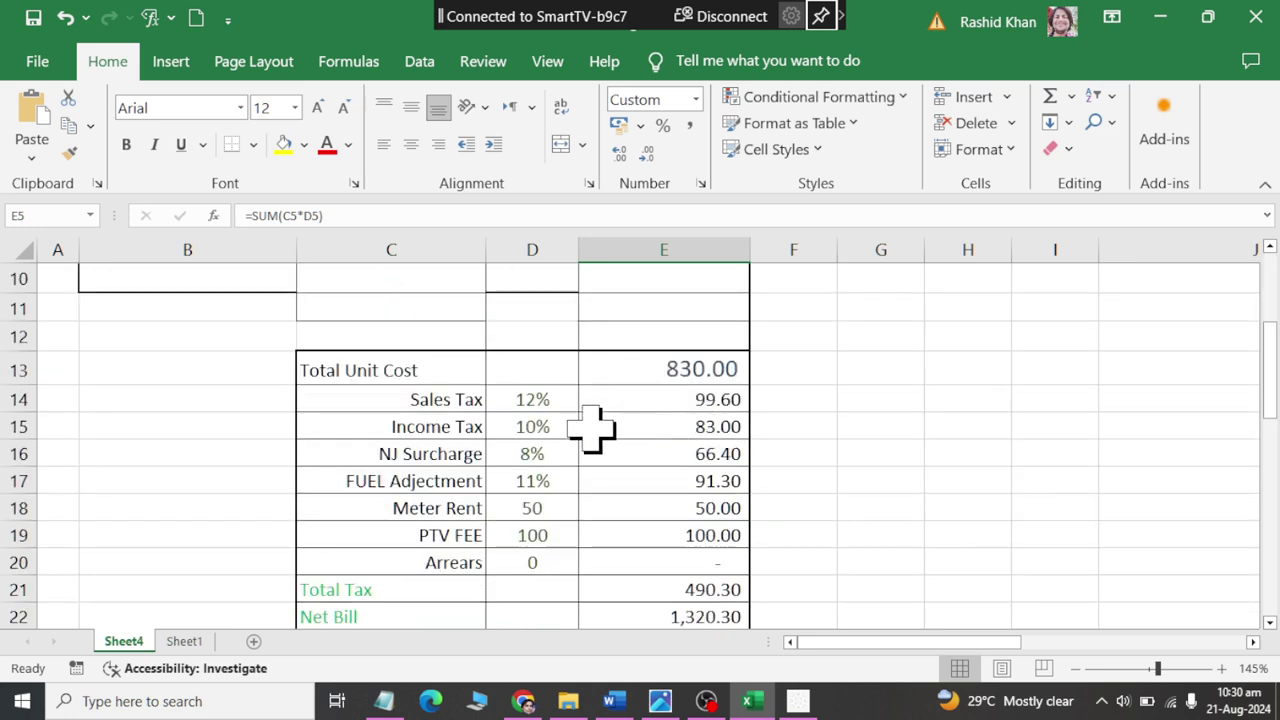
left_click_drag(400, 372, 668, 370)
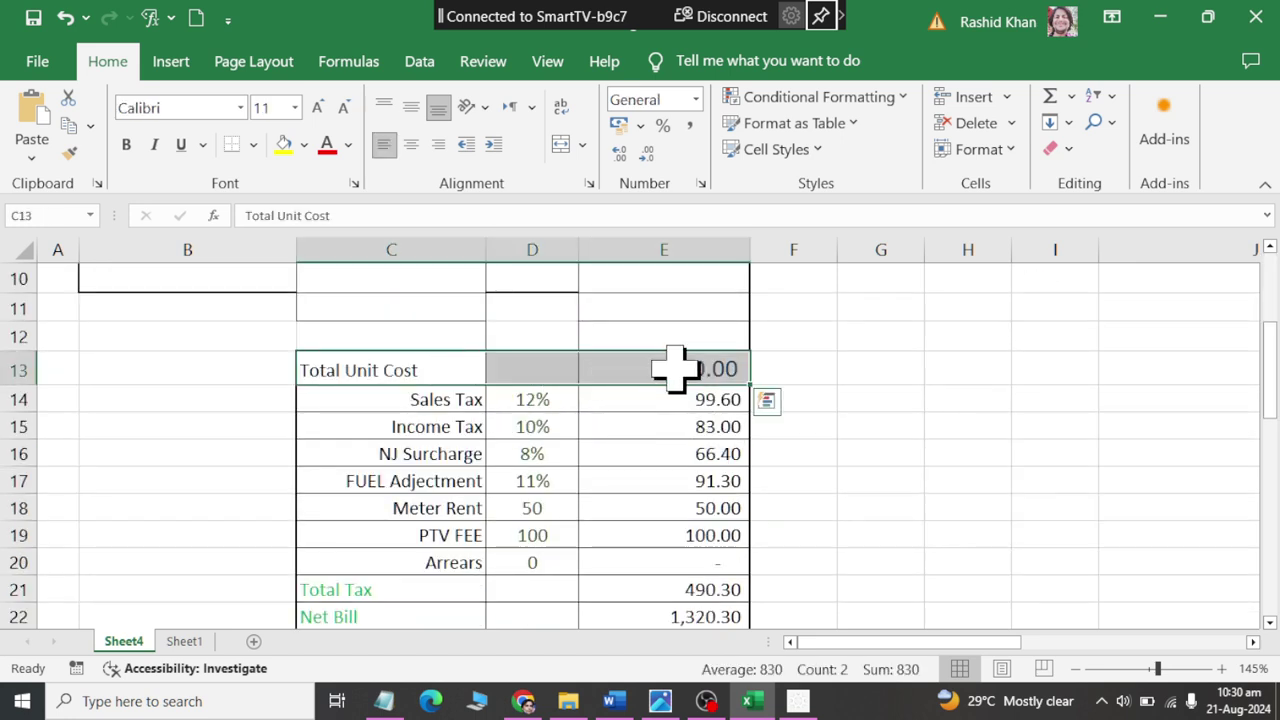
mouse_move(386, 406)
left_mouse_down()
mouse_move(630, 455)
mouse_move(683, 560)
left_mouse_up()
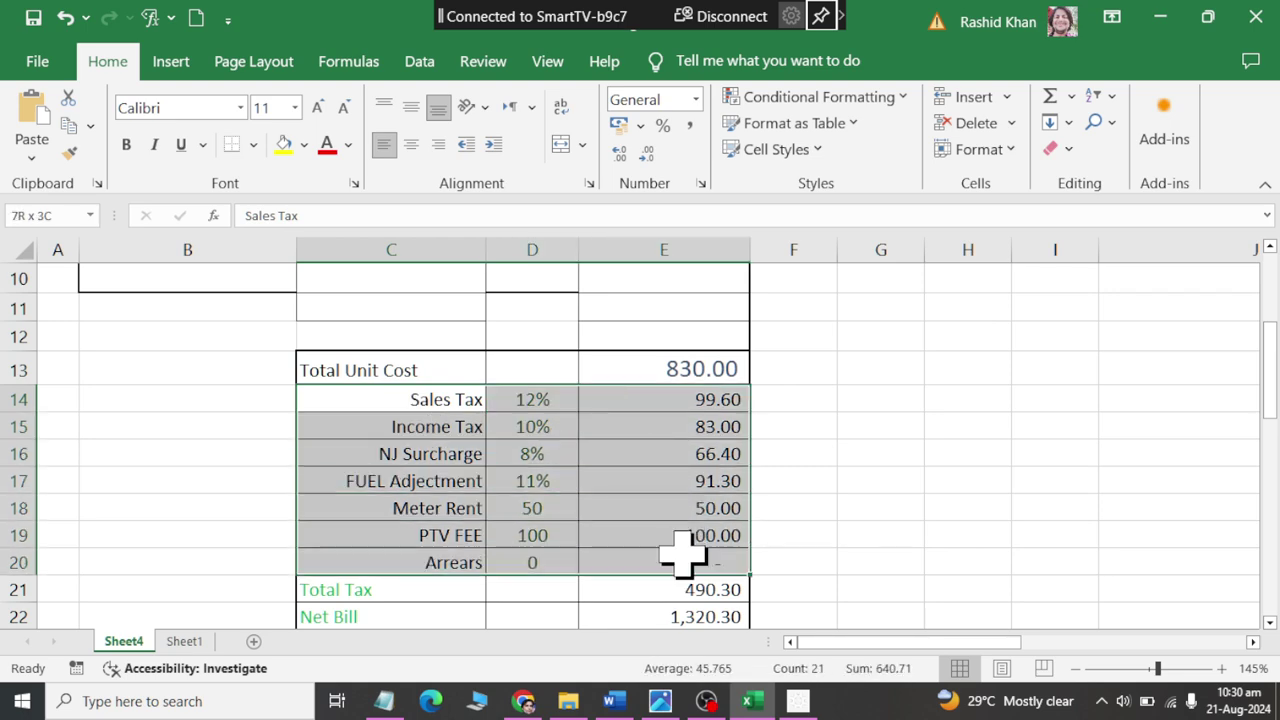
scroll(683, 560, "down", 1)
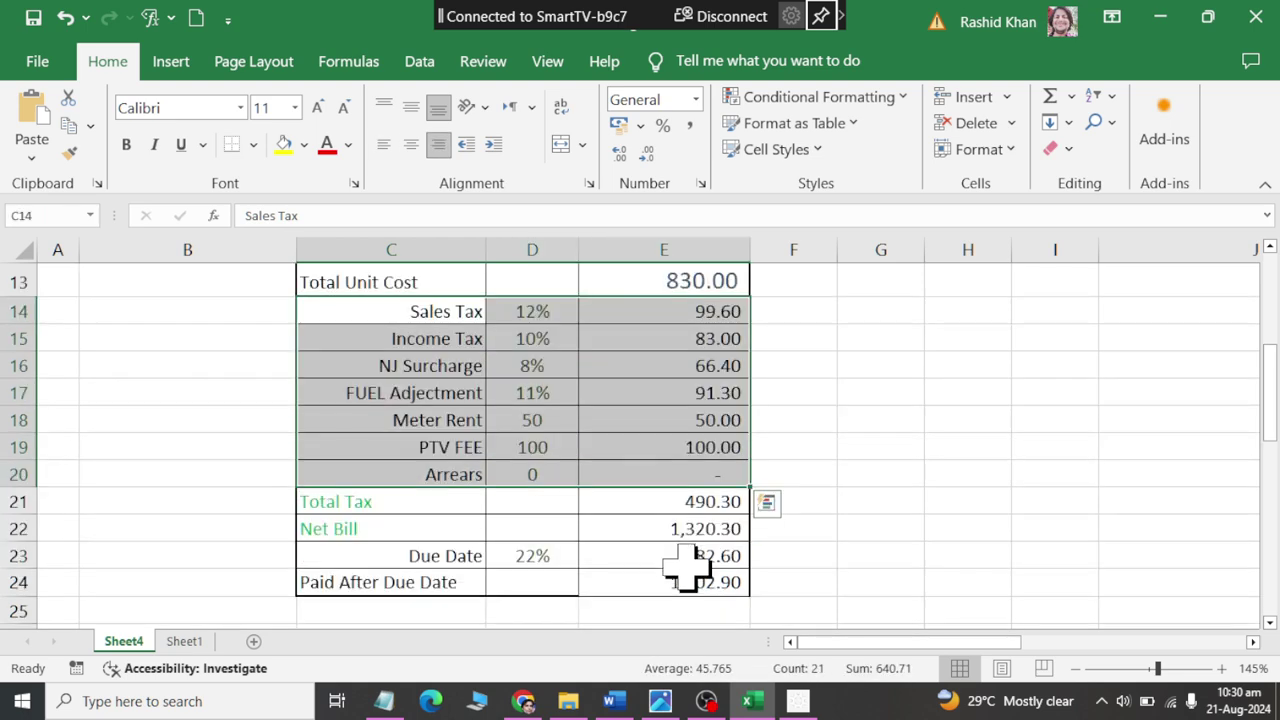
left_click(468, 560)
left_click_drag(508, 556, 700, 560)
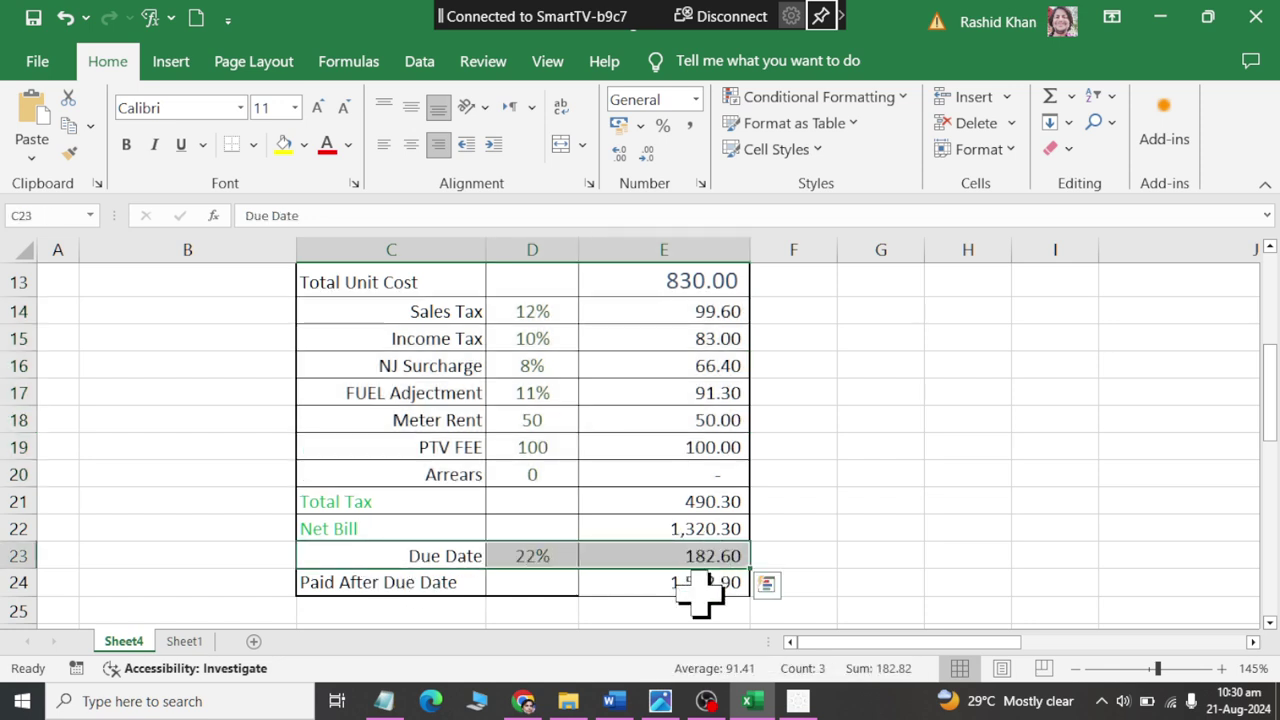
left_click(686, 583)
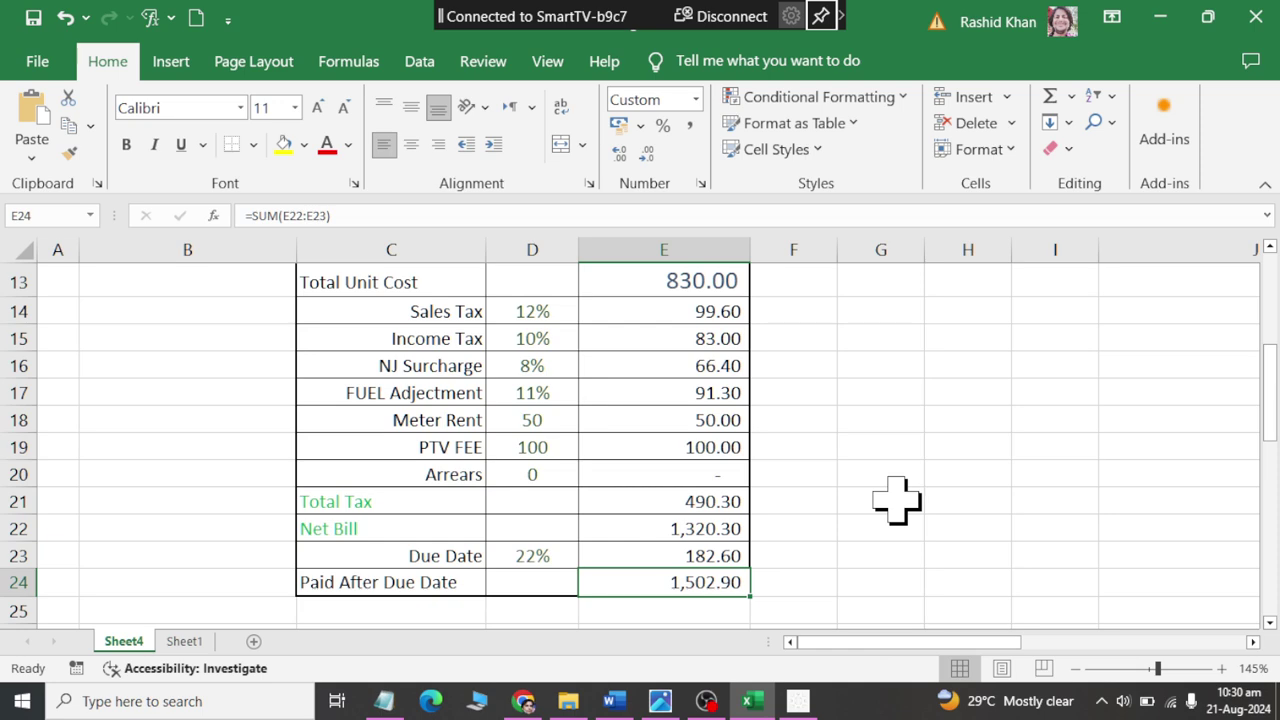
scroll(896, 500, "up", 1)
scroll(896, 500, "up", 1)
scroll(850, 485, "up", 2)
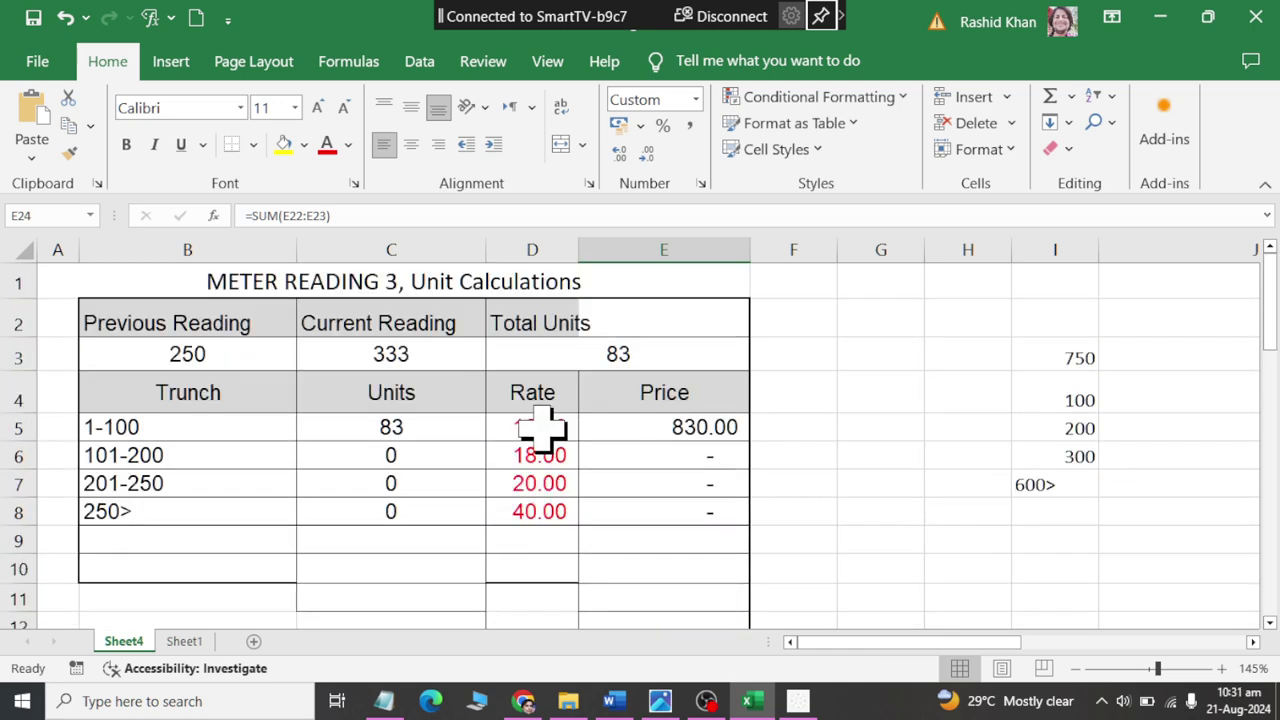
Enter 378 in C3, giving 128 units split 100 and 28 across two slabs.
left_click(422, 350)
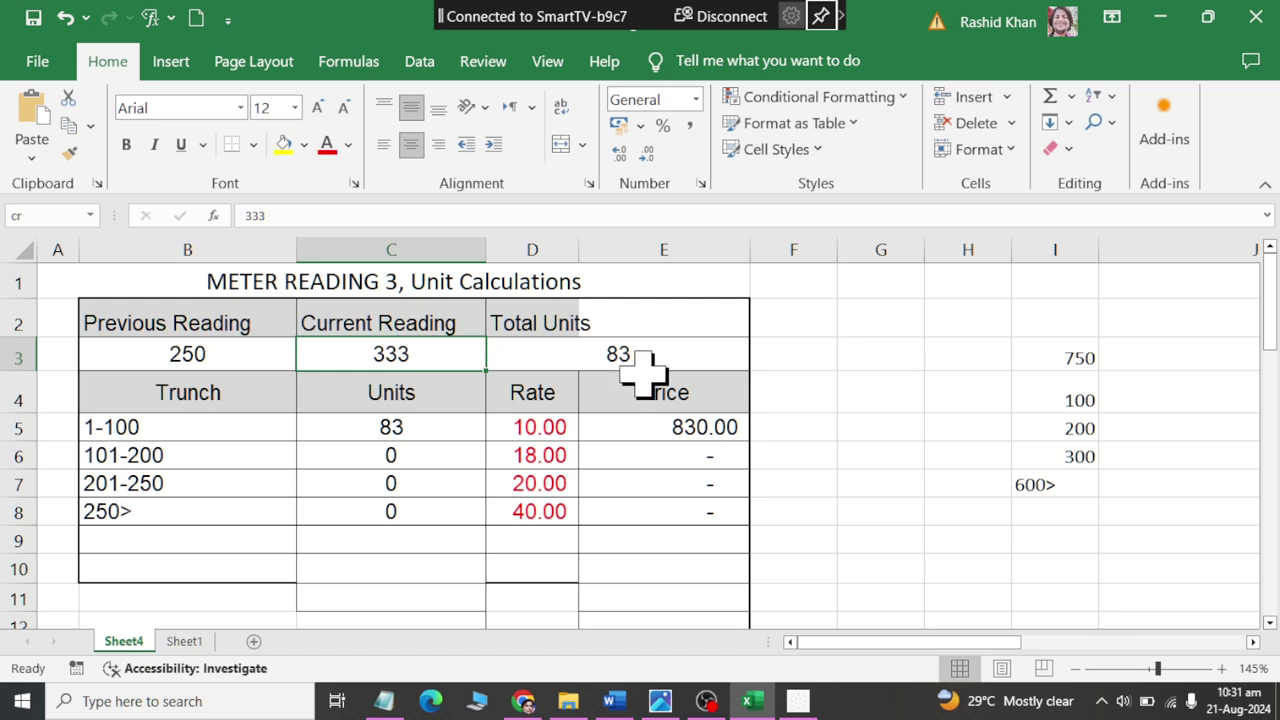
type("37")
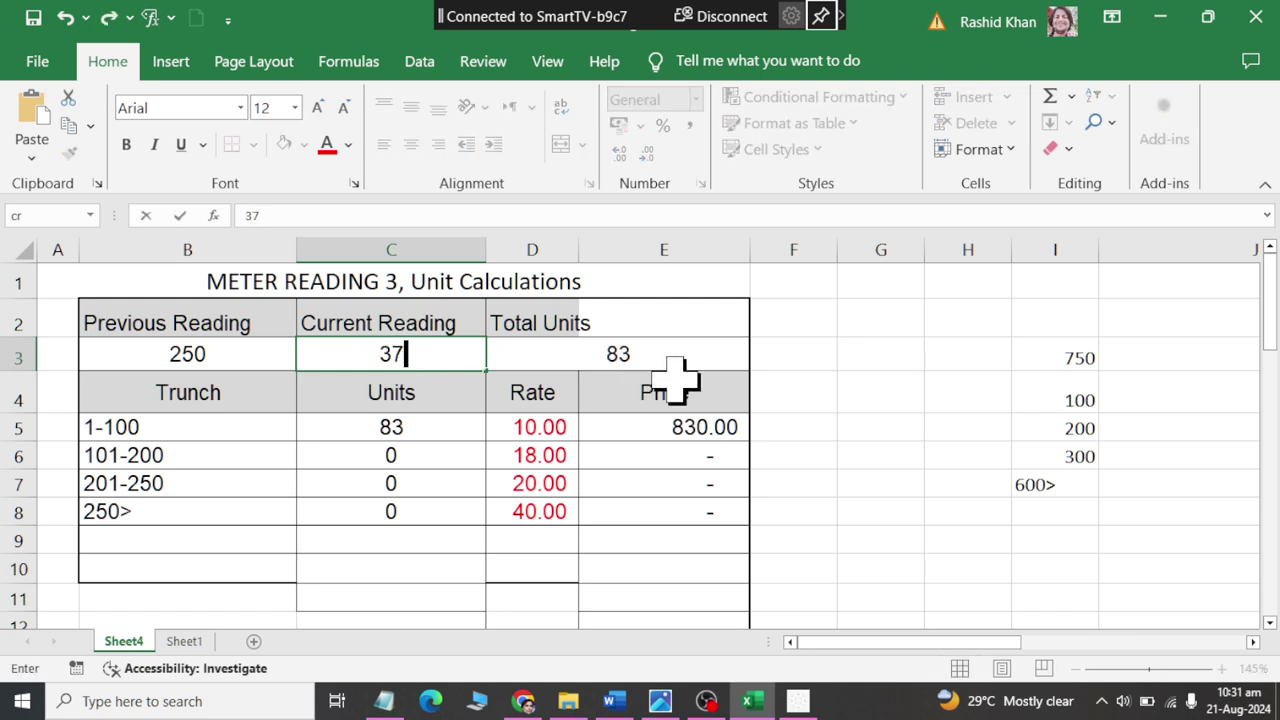
type("8")
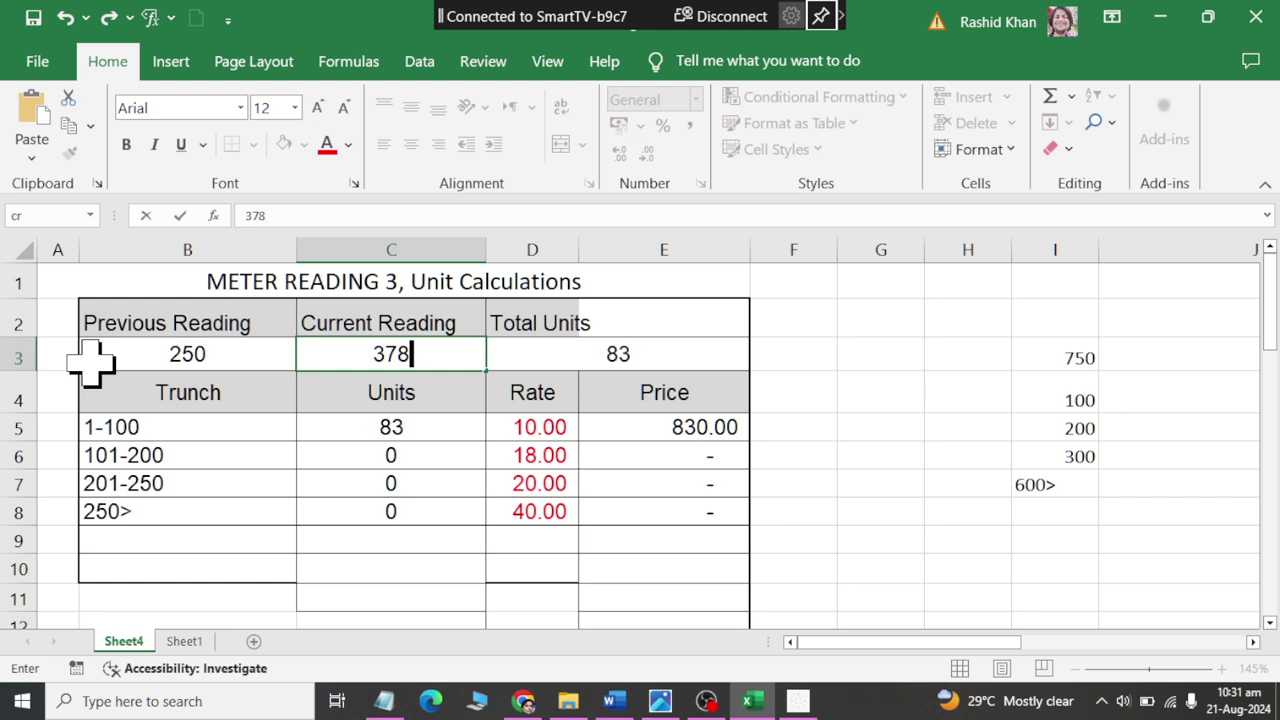
key("Return")
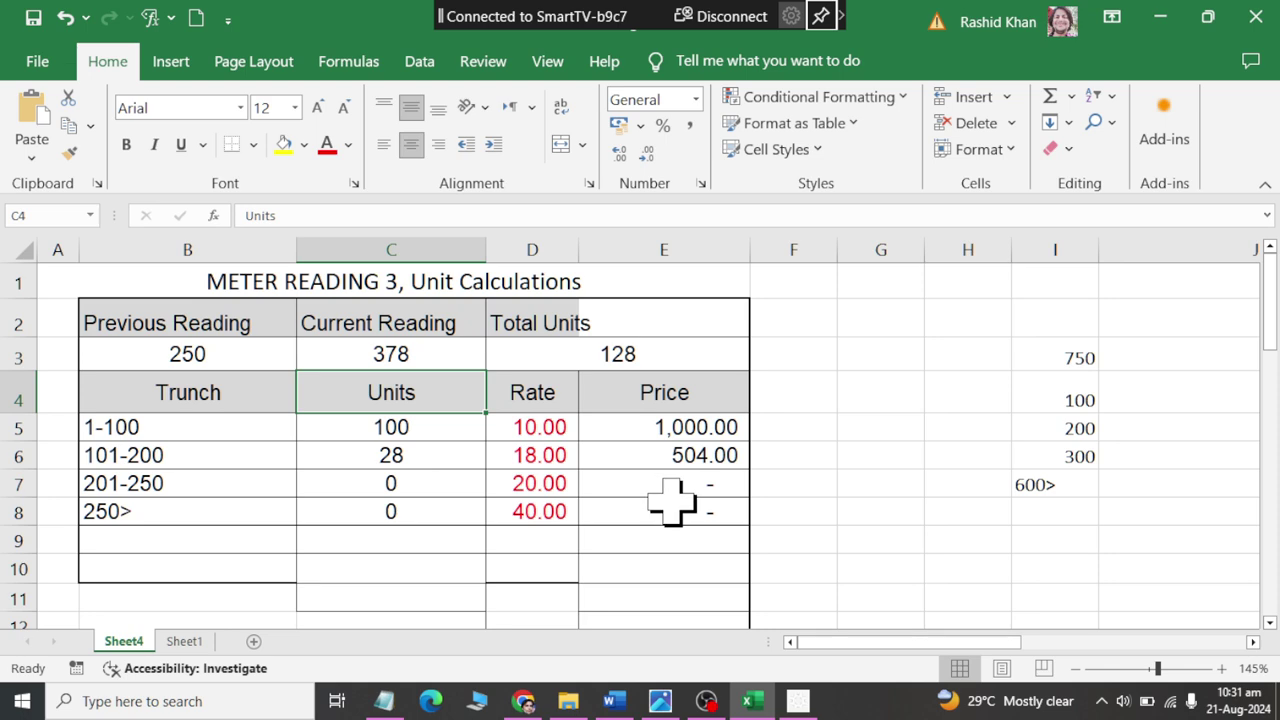
scroll(701, 491, "down", 3)
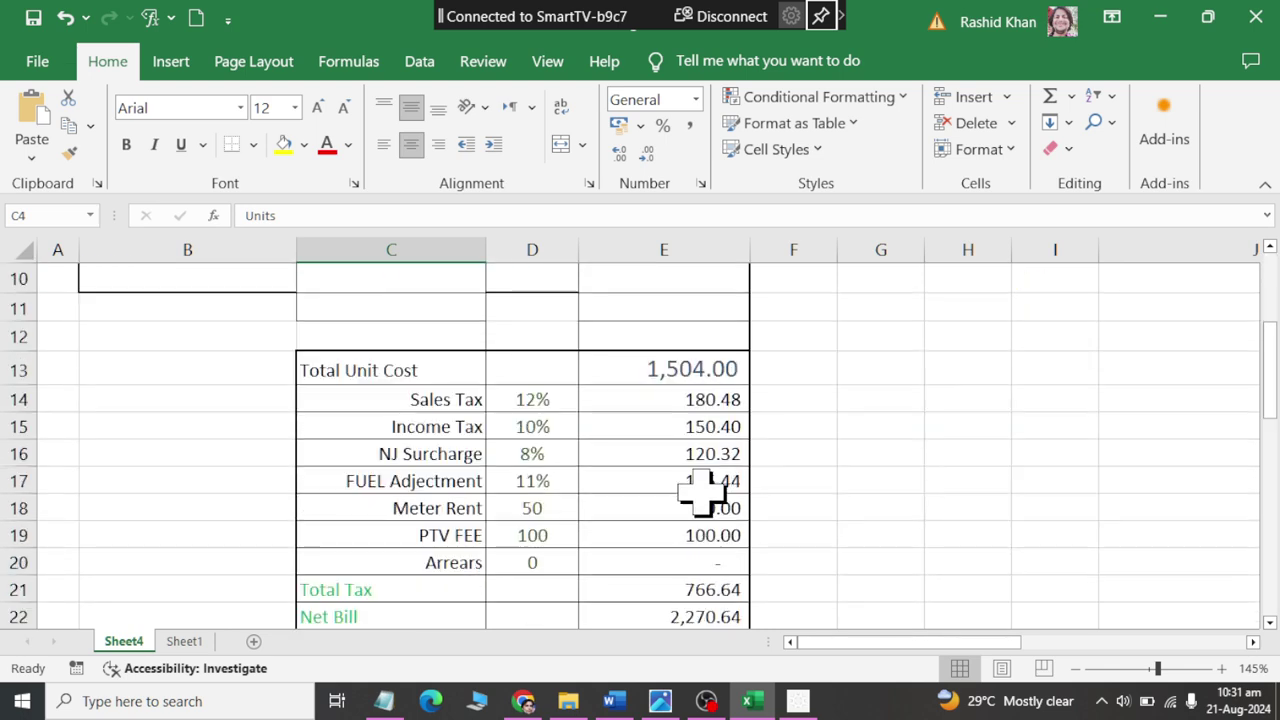
scroll(701, 491, "down", 1)
scroll(703, 491, "down", 1)
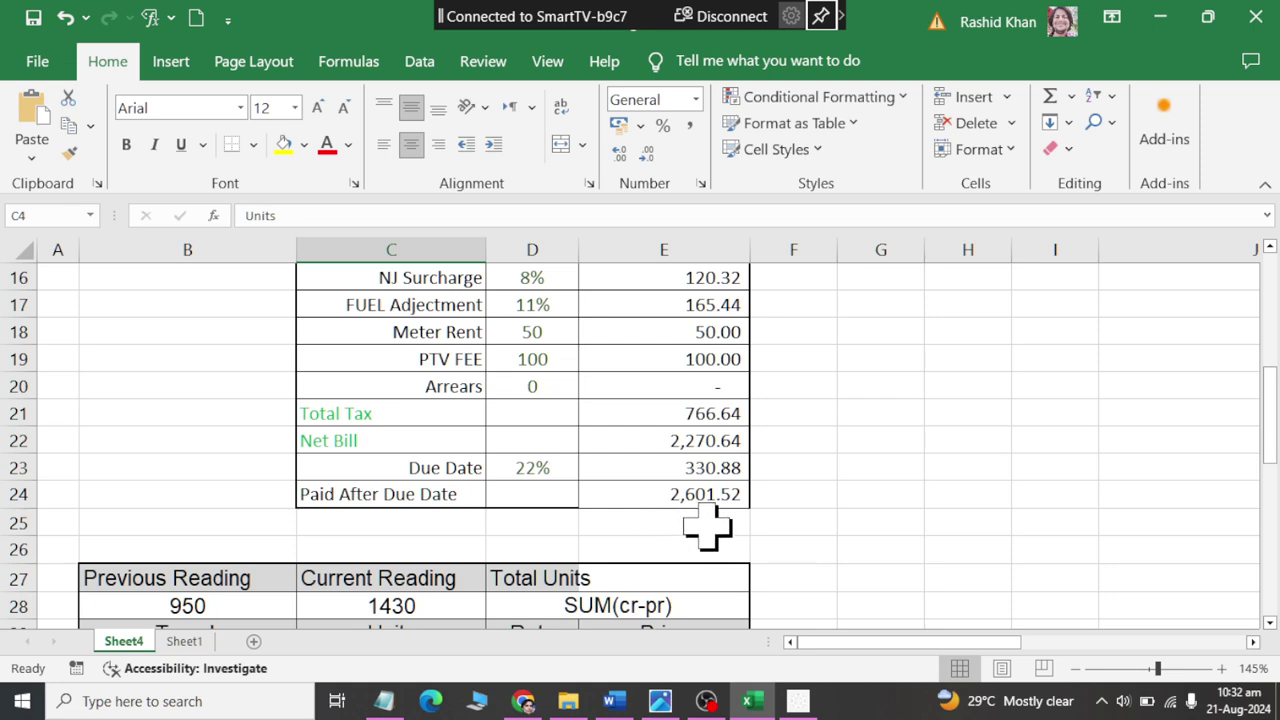
scroll(720, 515, "up", 1)
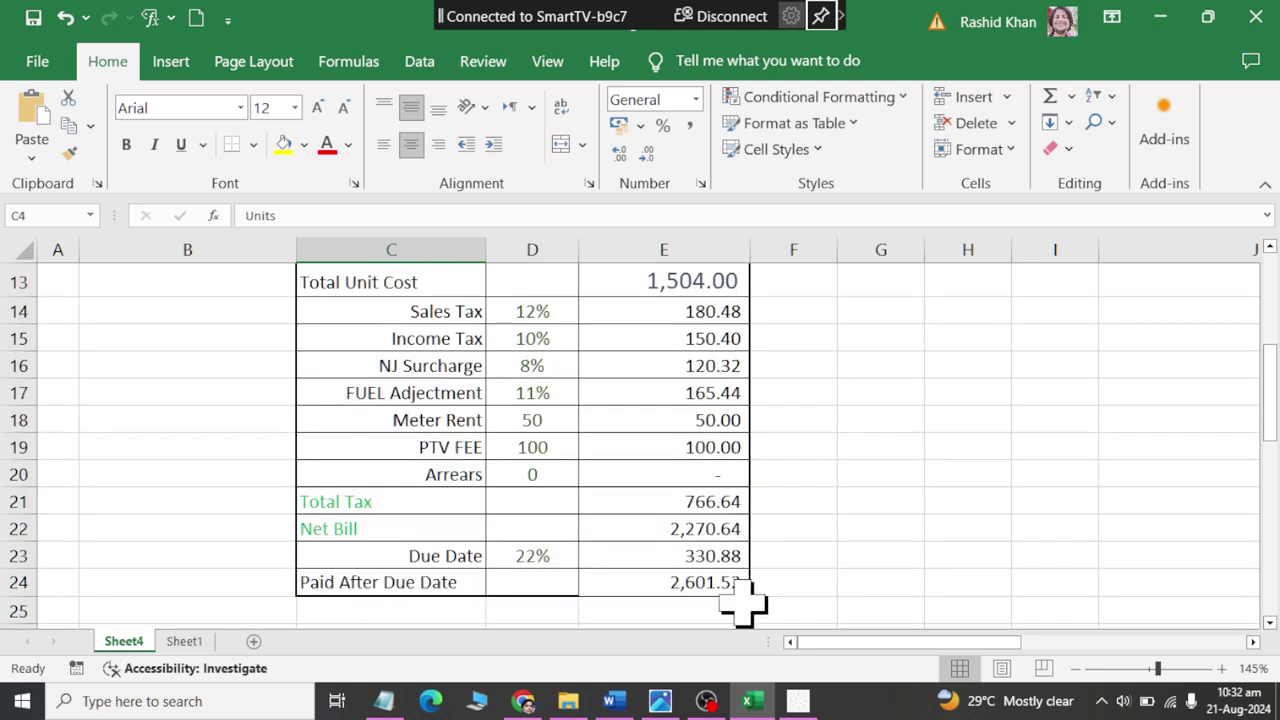
scroll(741, 600, "down", 1)
scroll(741, 600, "up", 2)
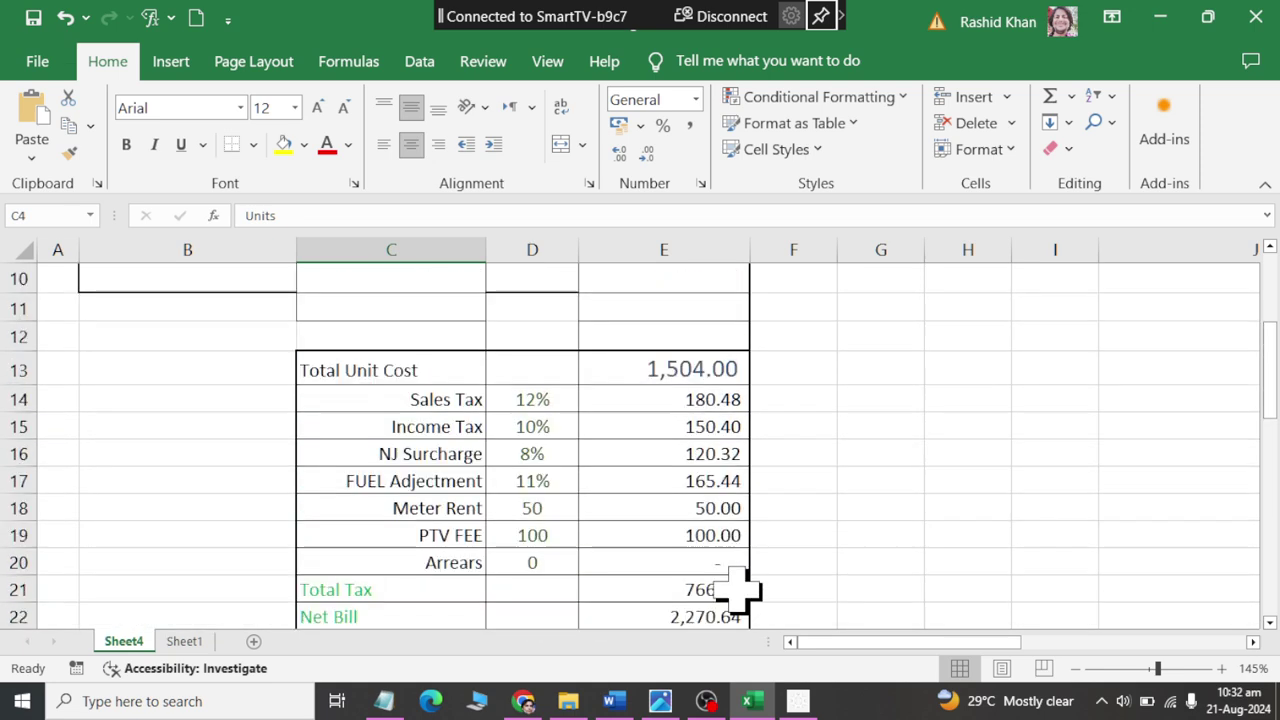
scroll(741, 600, "up", 3)
left_click(443, 357)
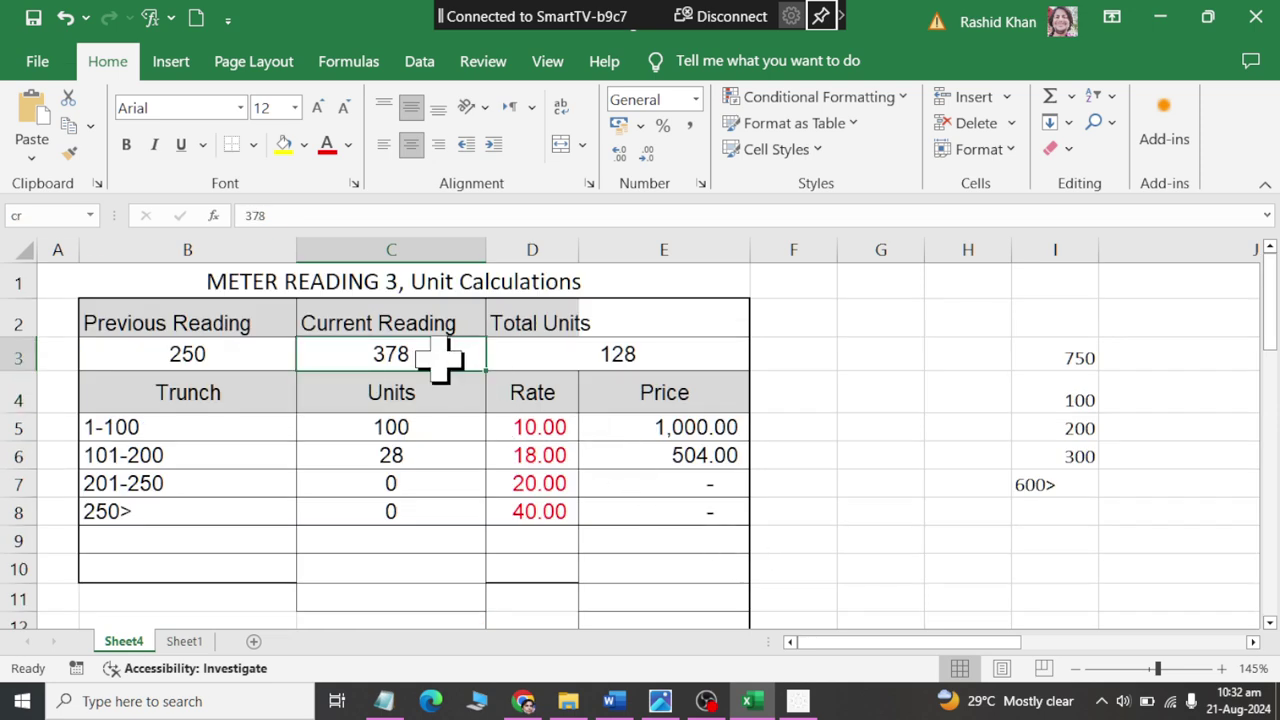
Enter 423 in C3, giving 173 units with 73 in the 101-200 slab.
type("42")
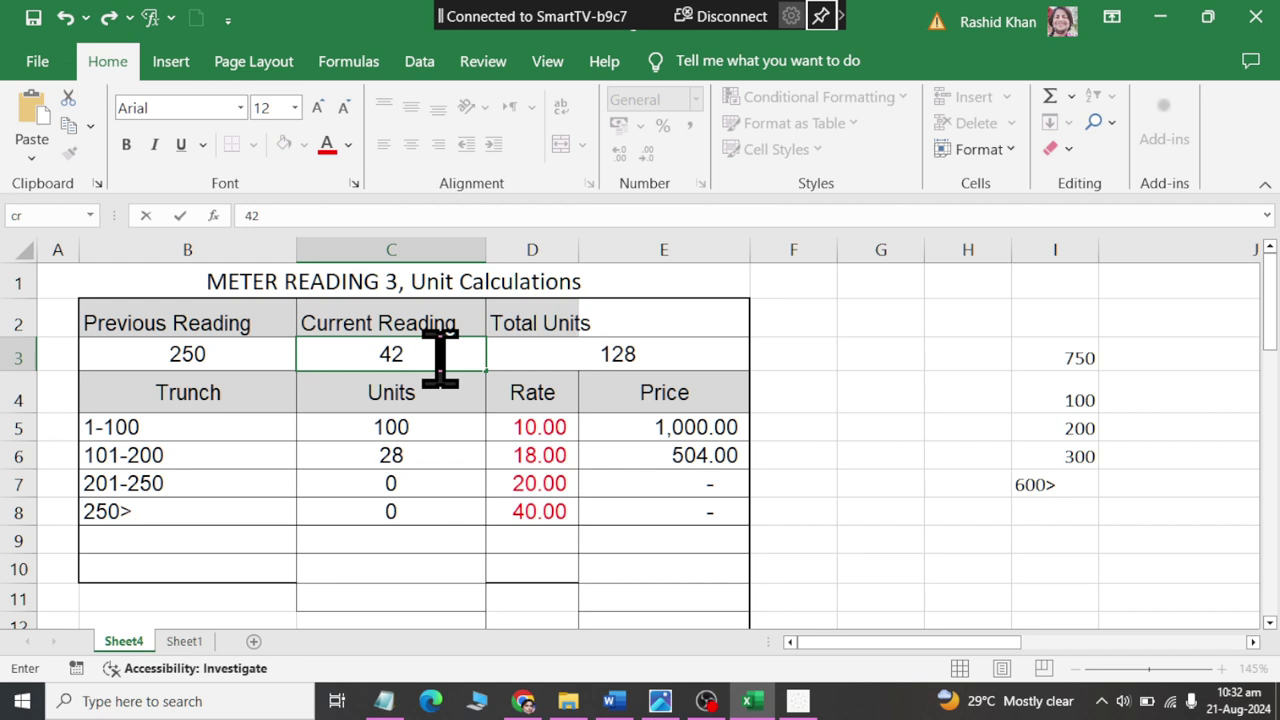
type("3")
key("Return")
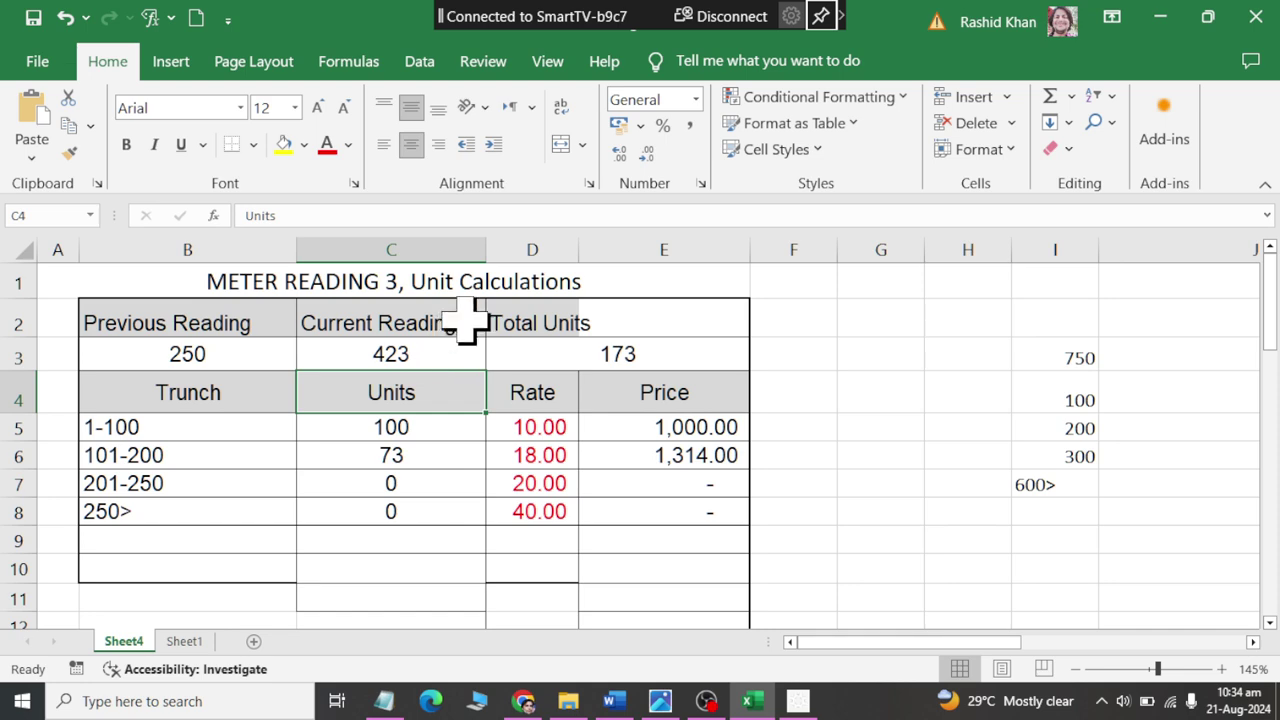
Cancel the stray 491 entry typed into the Units header.
type("4")
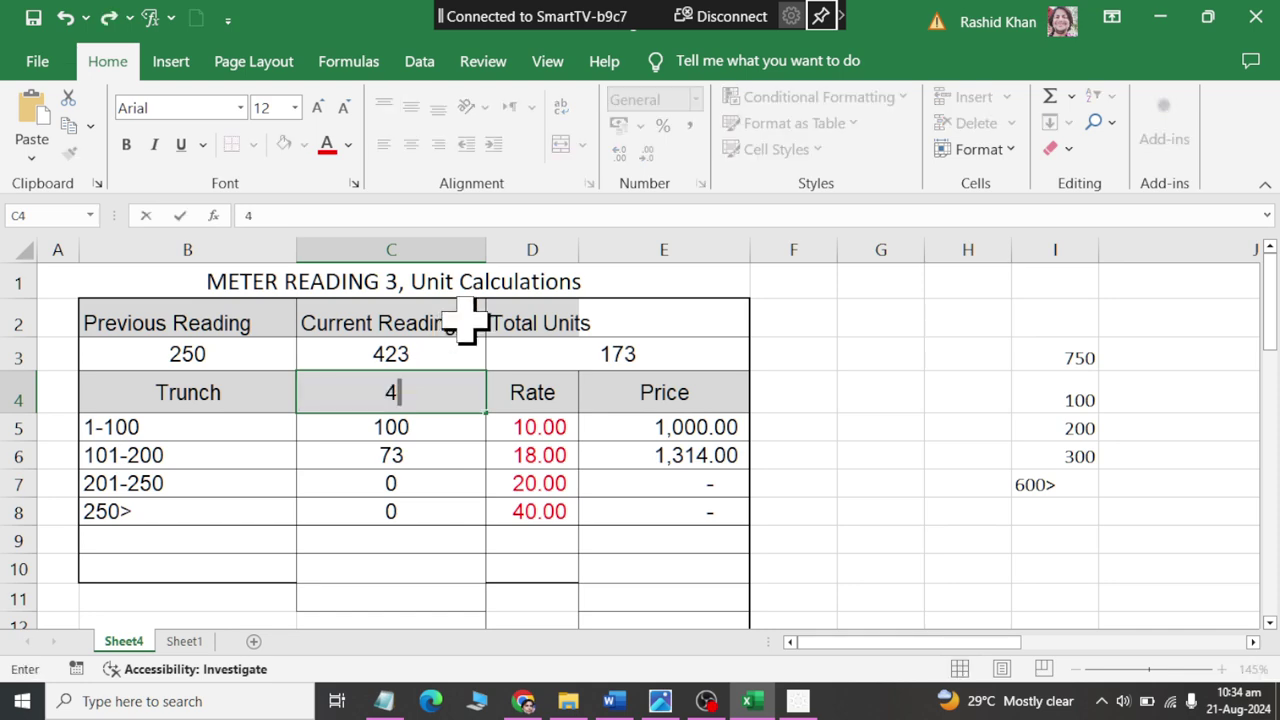
type("91")
key("Escape")
key("BackSpace")
key("Escape")
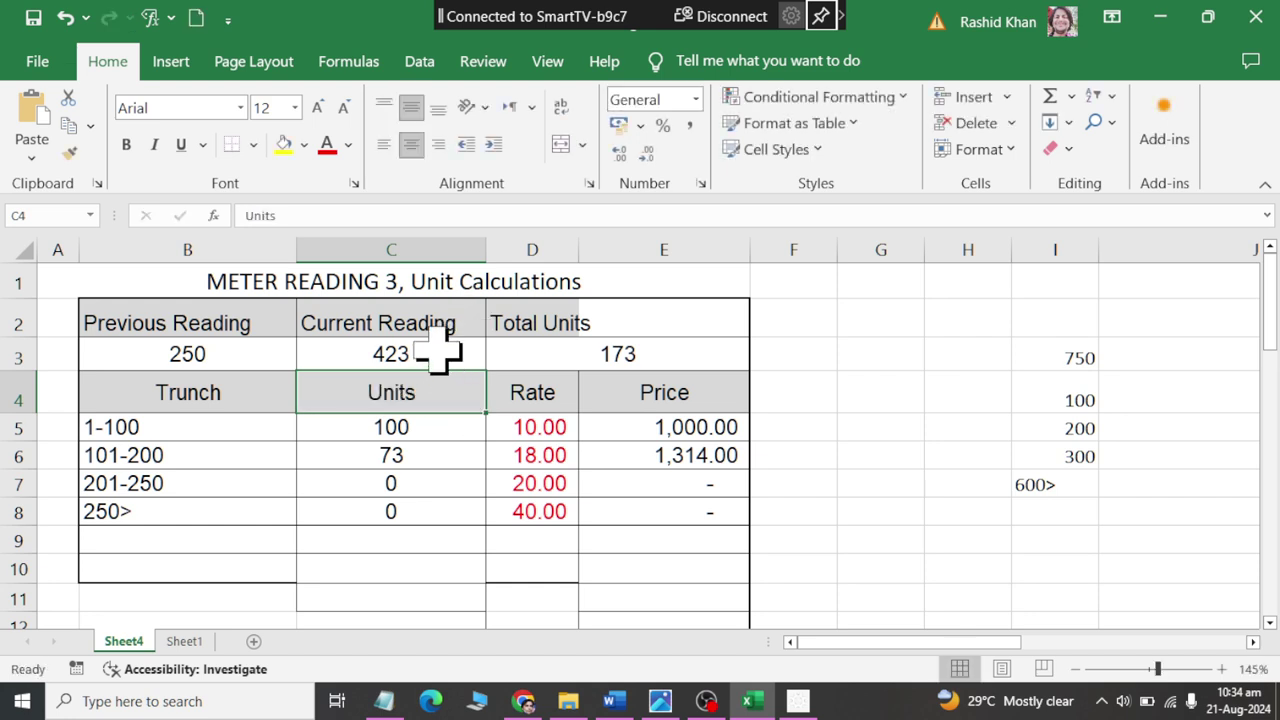
Enter 491 as the current reading in C3, giving 241 units.
left_click(443, 352)
type("5")
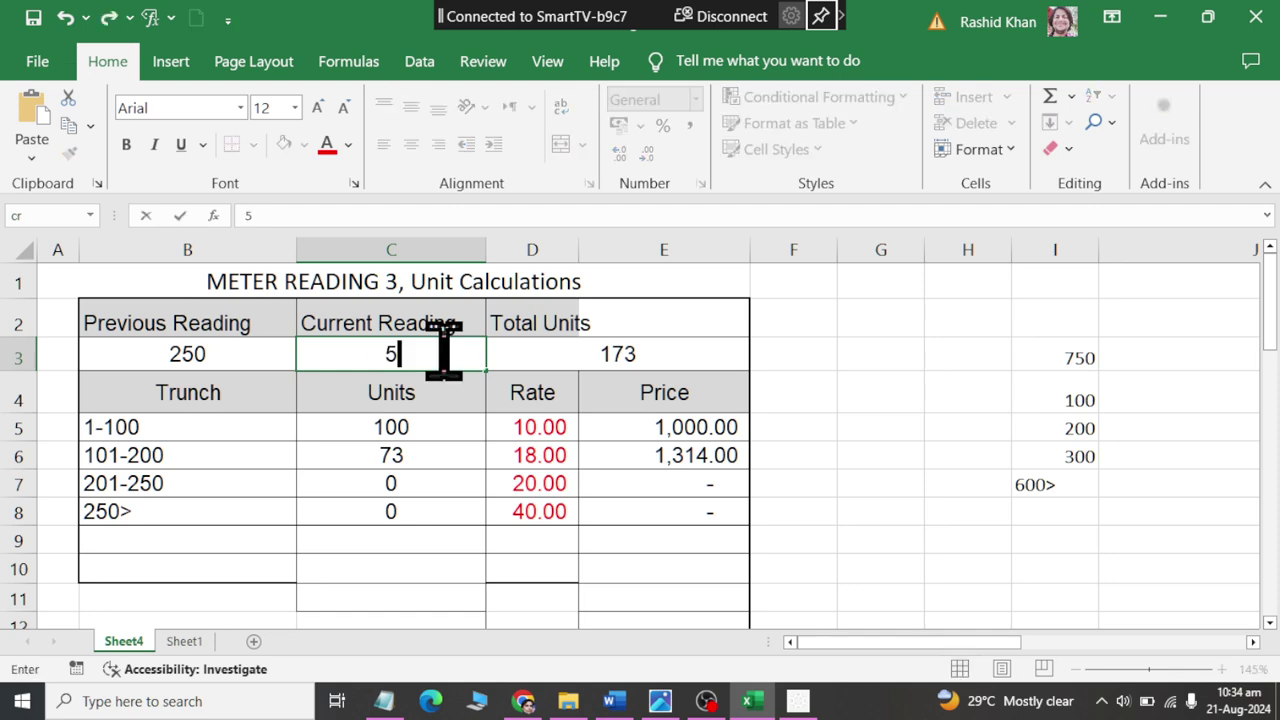
key("BackSpace")
type("491")
key("Return")
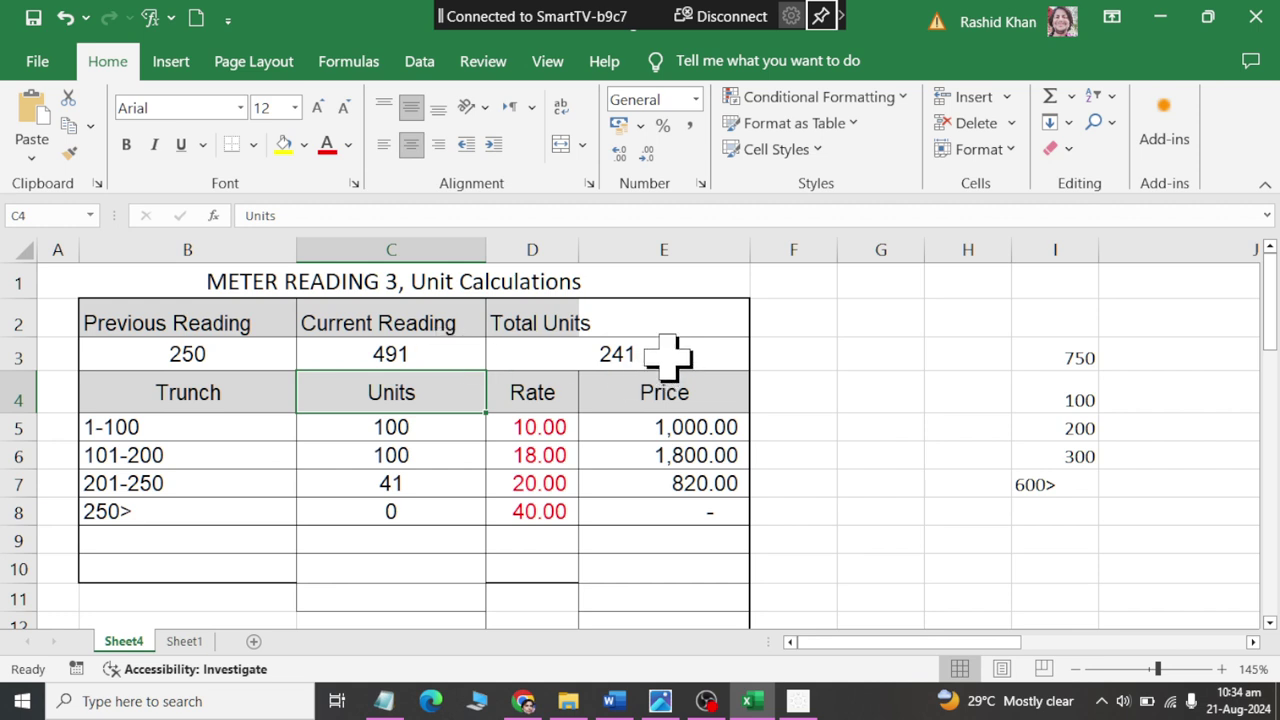
left_click(124, 421)
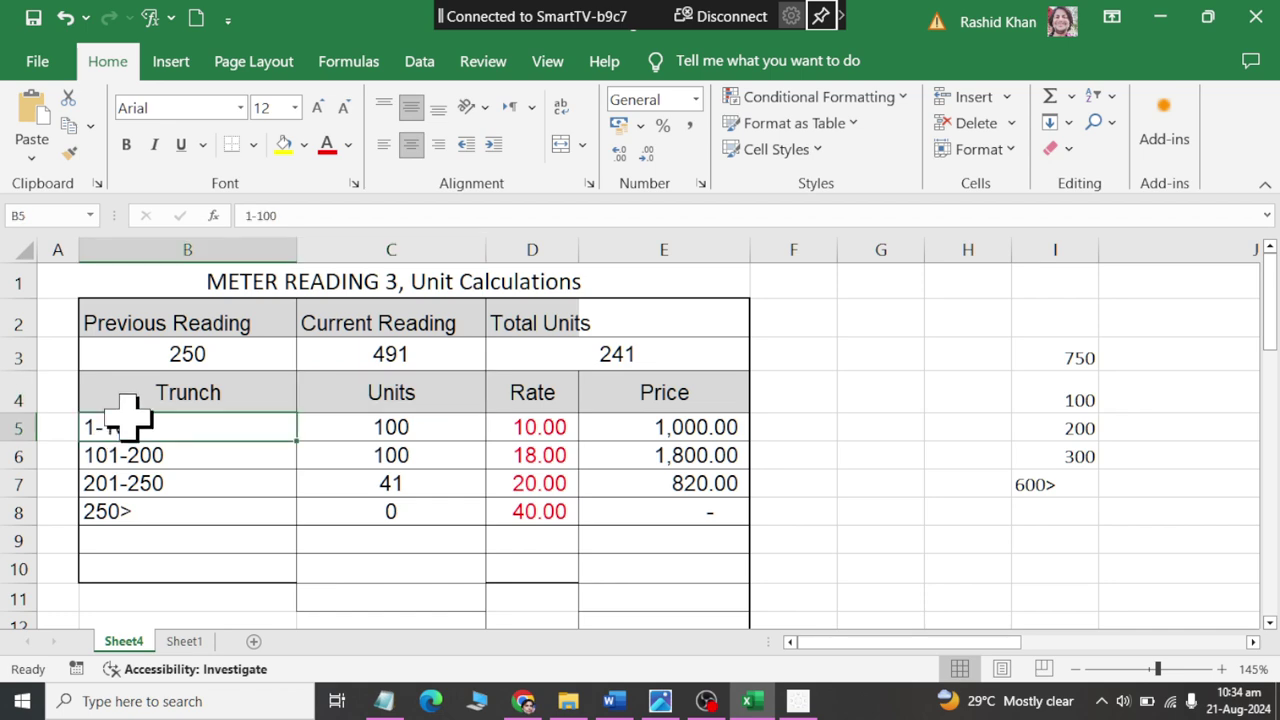
mouse_move(128, 418)
left_mouse_down()
mouse_move(595, 435)
mouse_move(713, 420)
left_mouse_up()
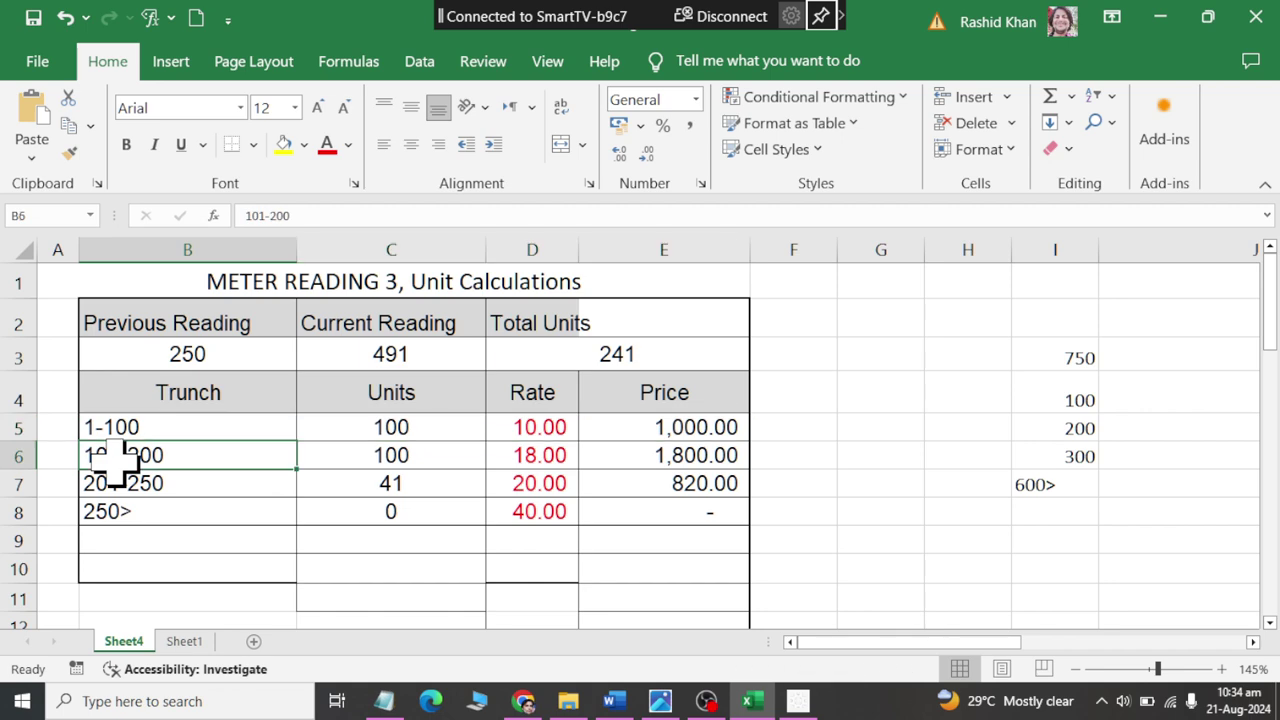
left_click_drag(115, 455, 578, 452)
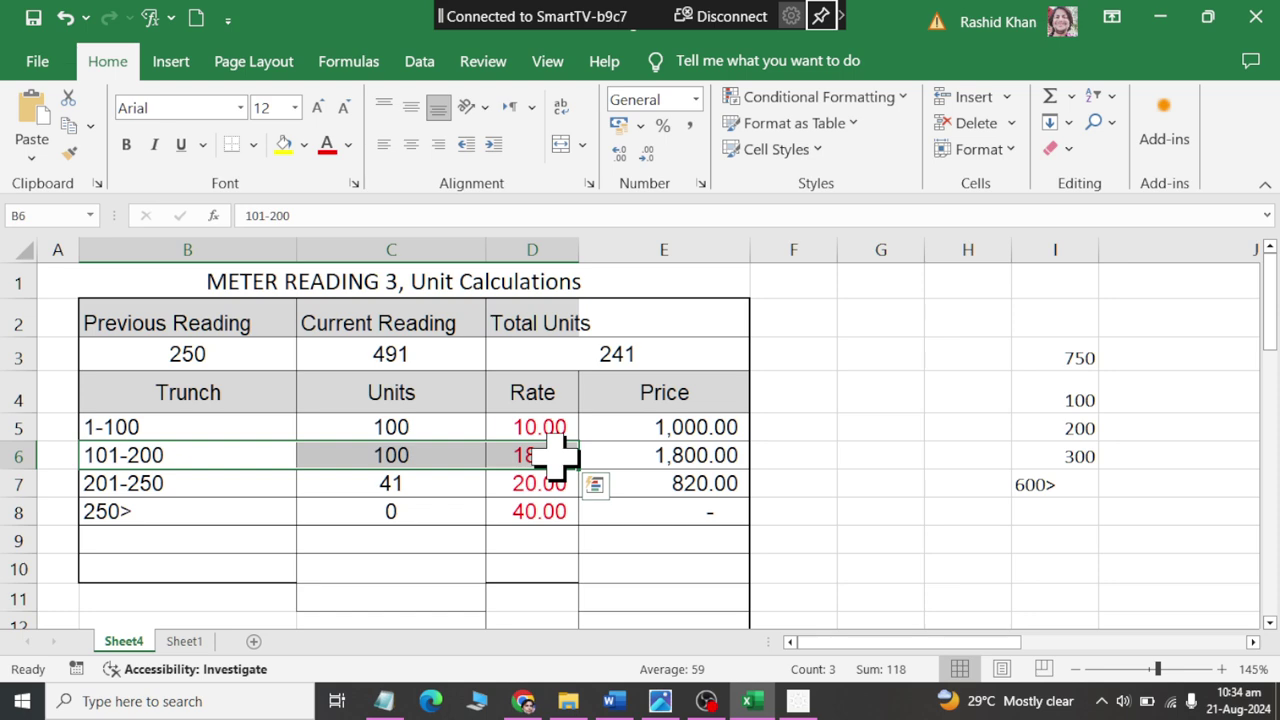
left_click(502, 510)
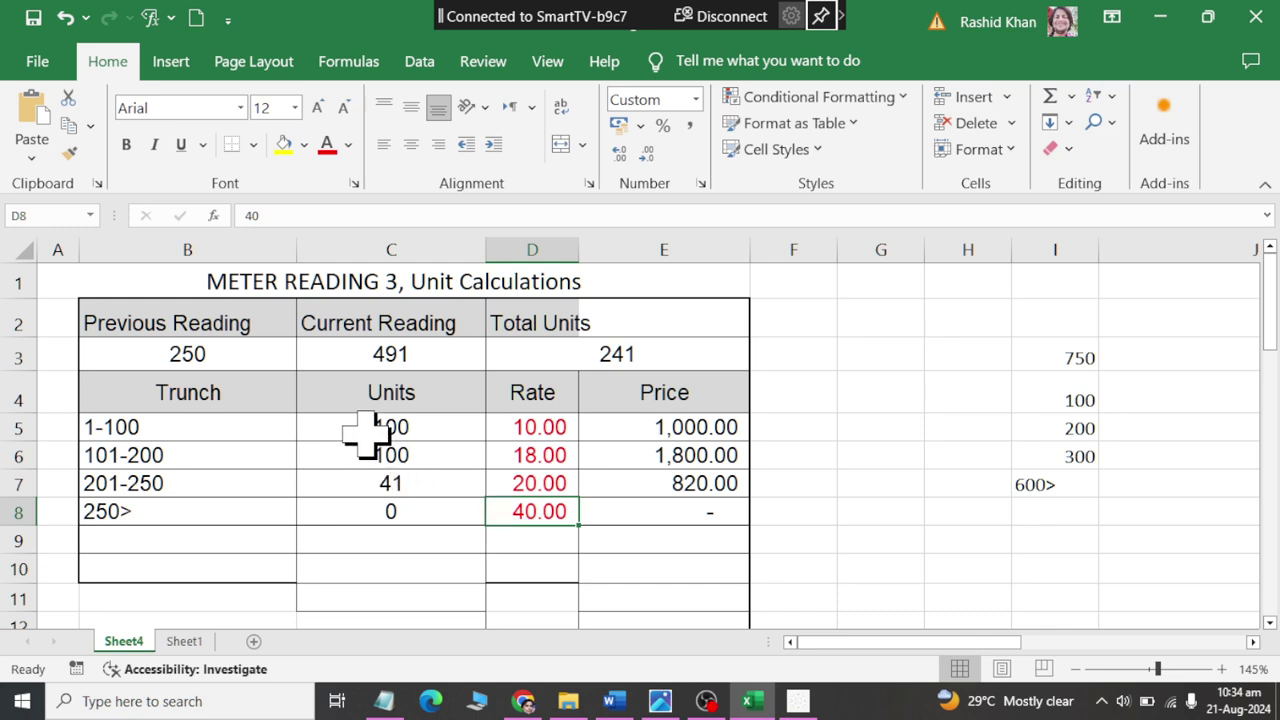
left_click_drag(365, 430, 708, 427)
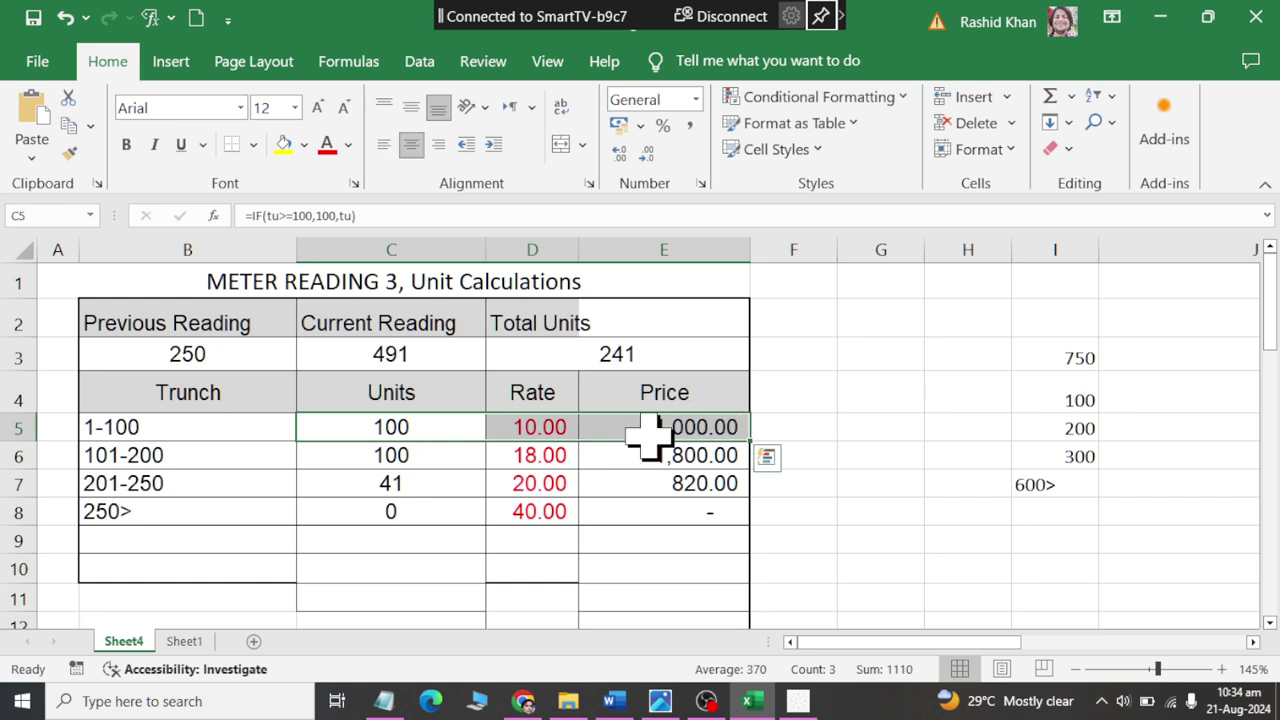
left_click_drag(400, 458, 665, 462)
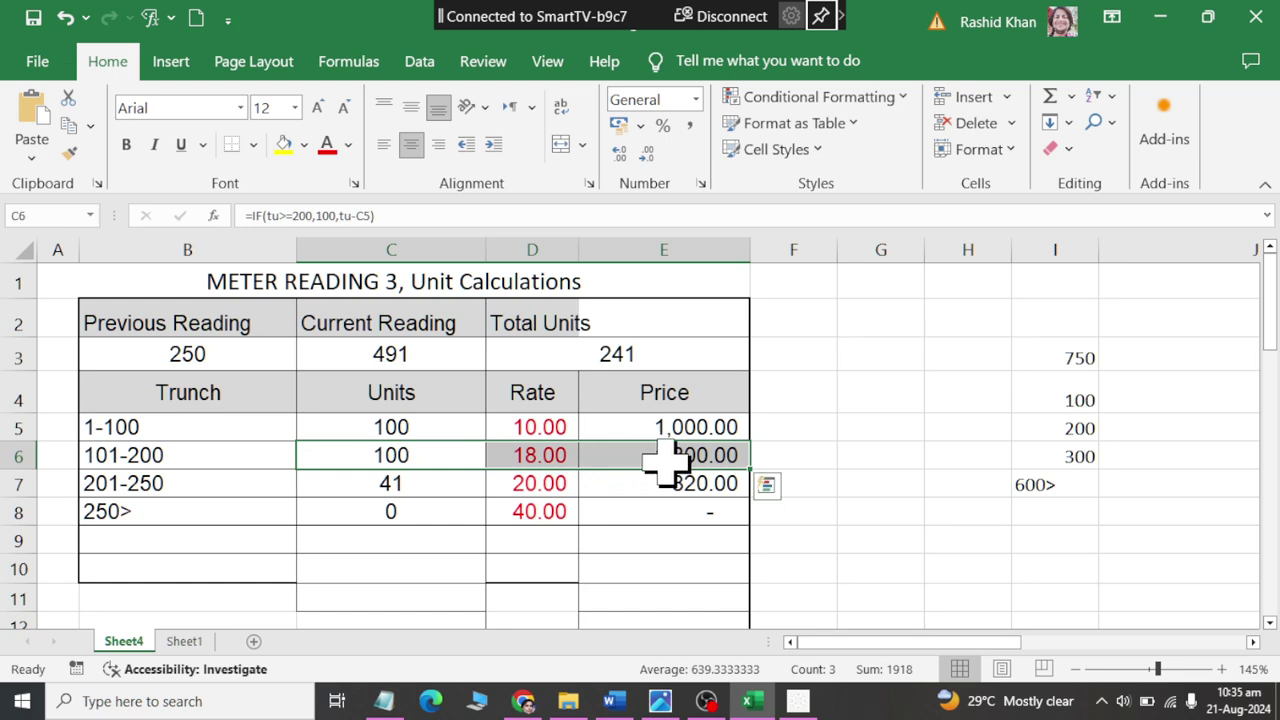
left_click(430, 488)
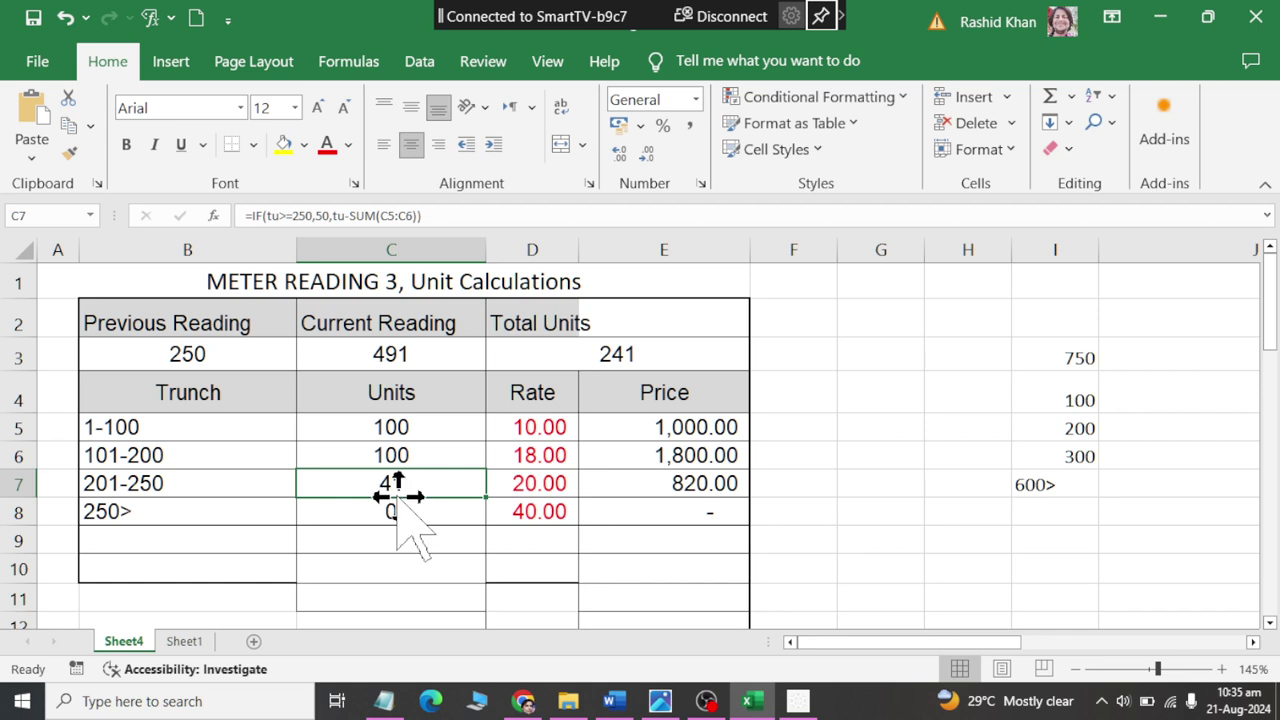
left_click(565, 490)
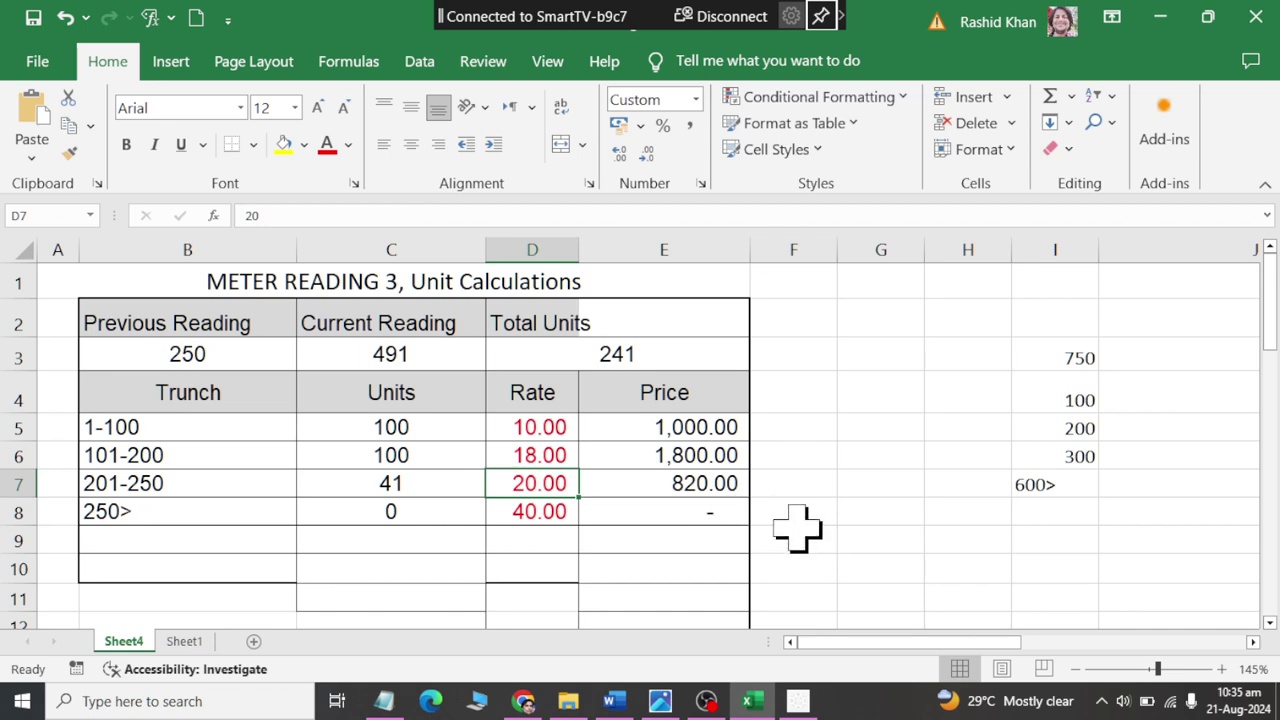
left_click(712, 488)
mouse_move(752, 701)
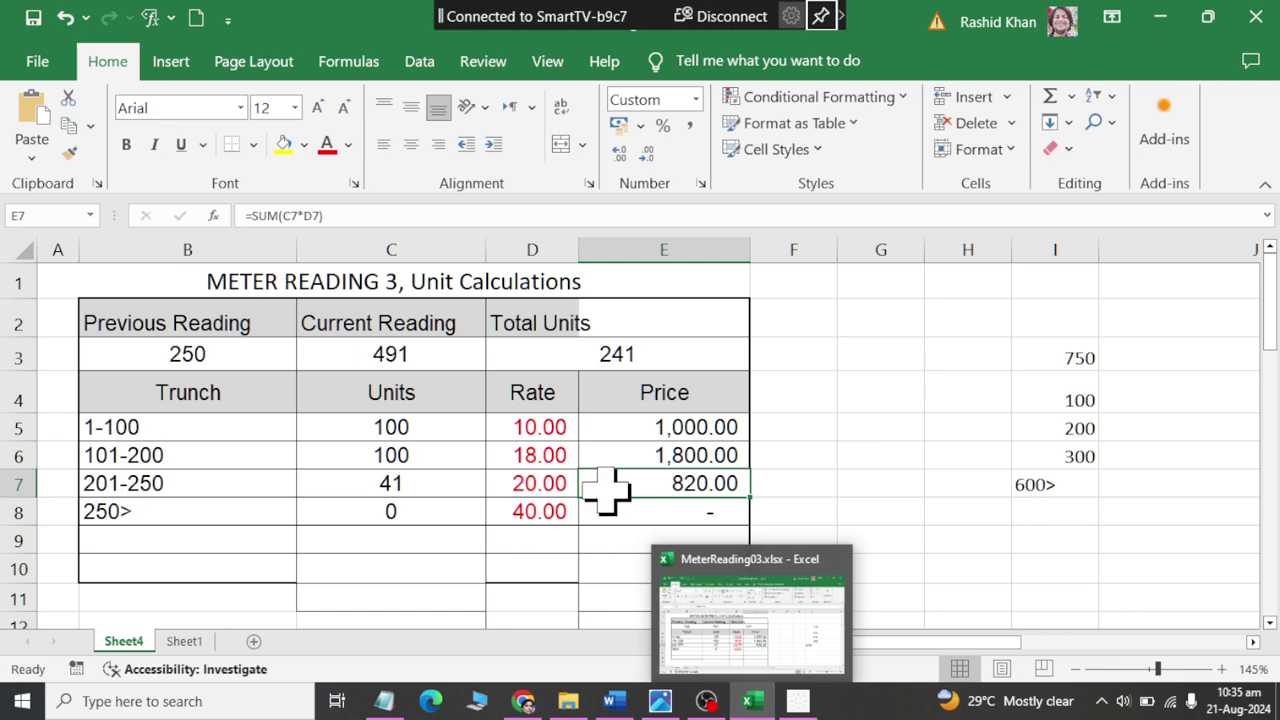
Set the 101-200 slab rate to 20 and the 201-250 rate to 50.
left_click(505, 458)
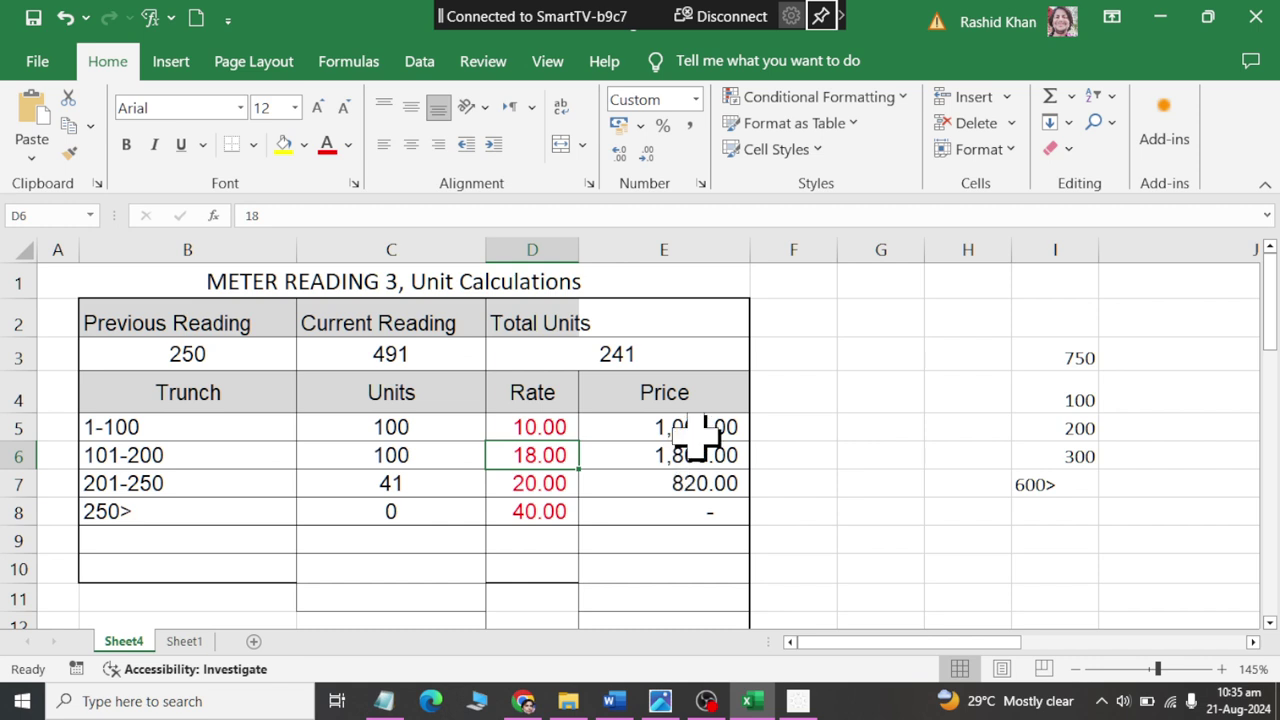
type("20")
key("Return")
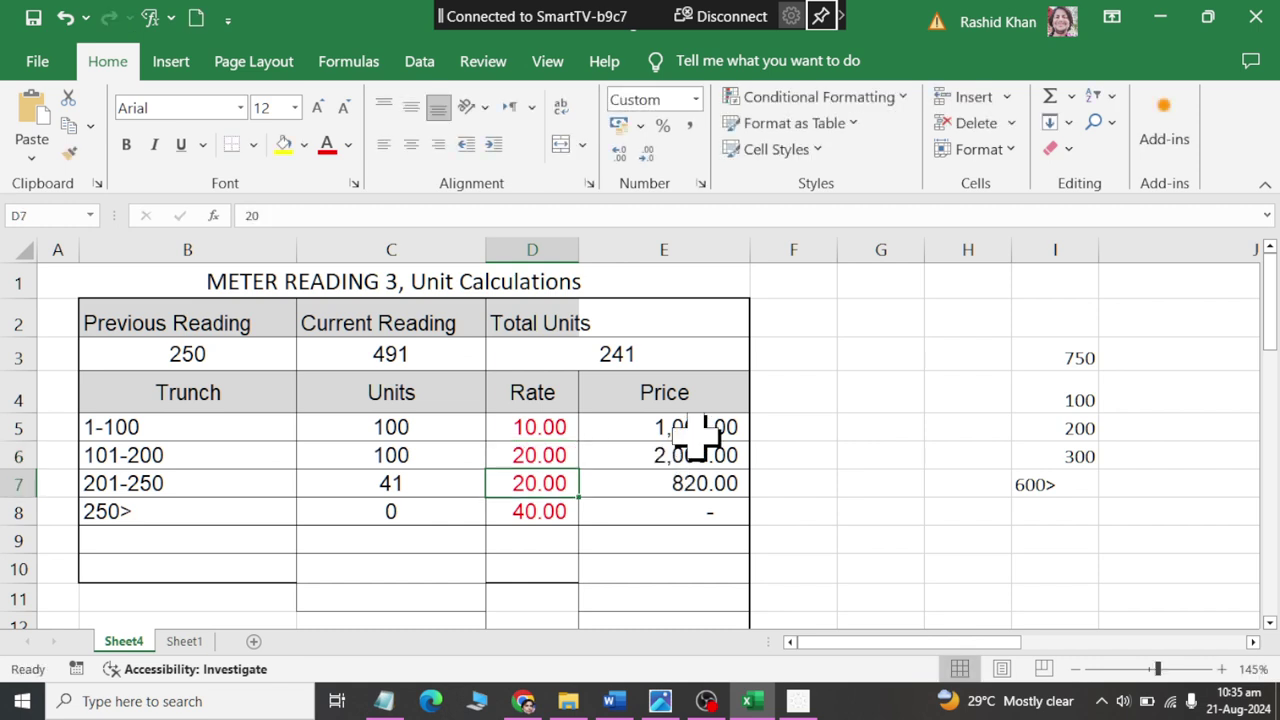
type("50")
key("Return")
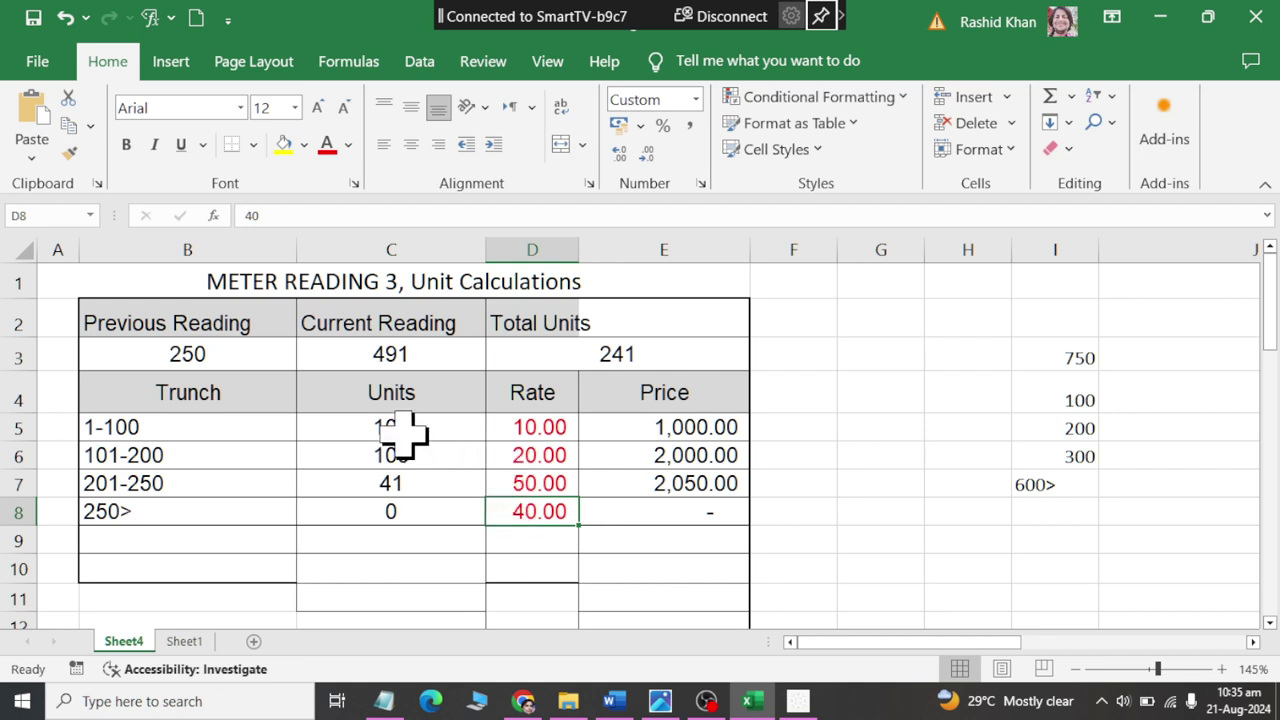
Review units, rate and price for the first three slabs.
left_click_drag(415, 433, 728, 440)
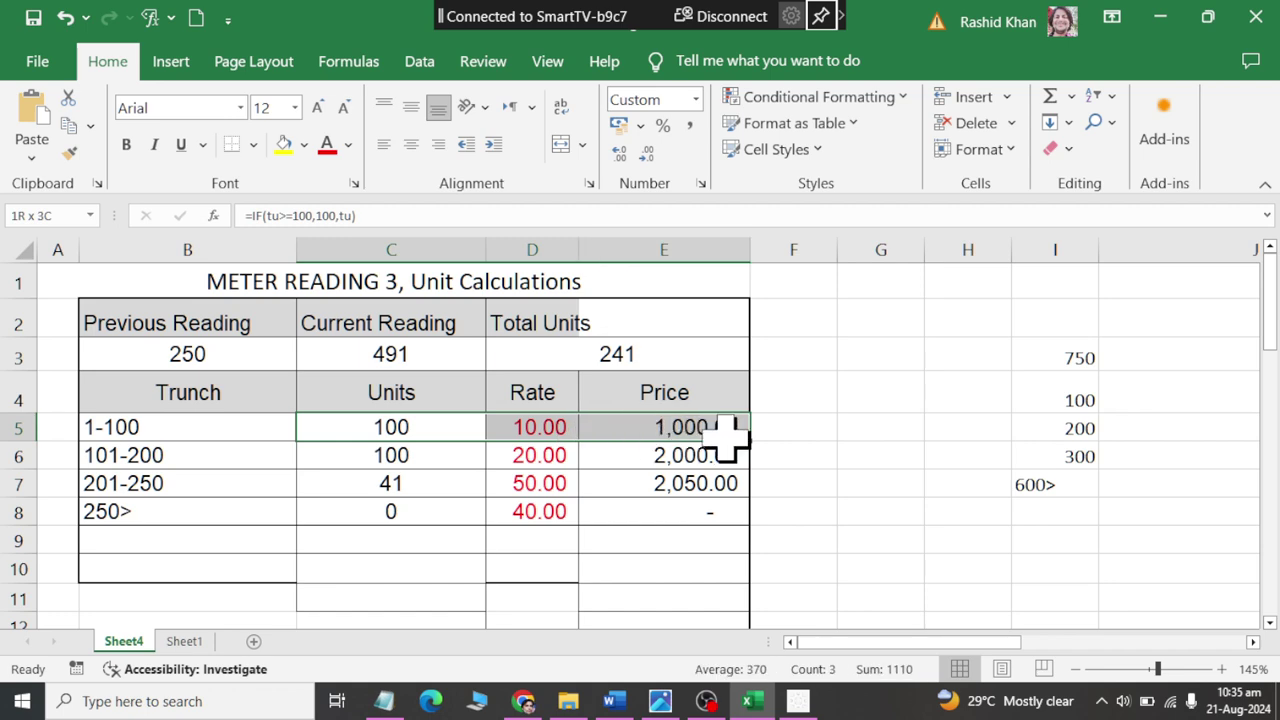
left_click(393, 455)
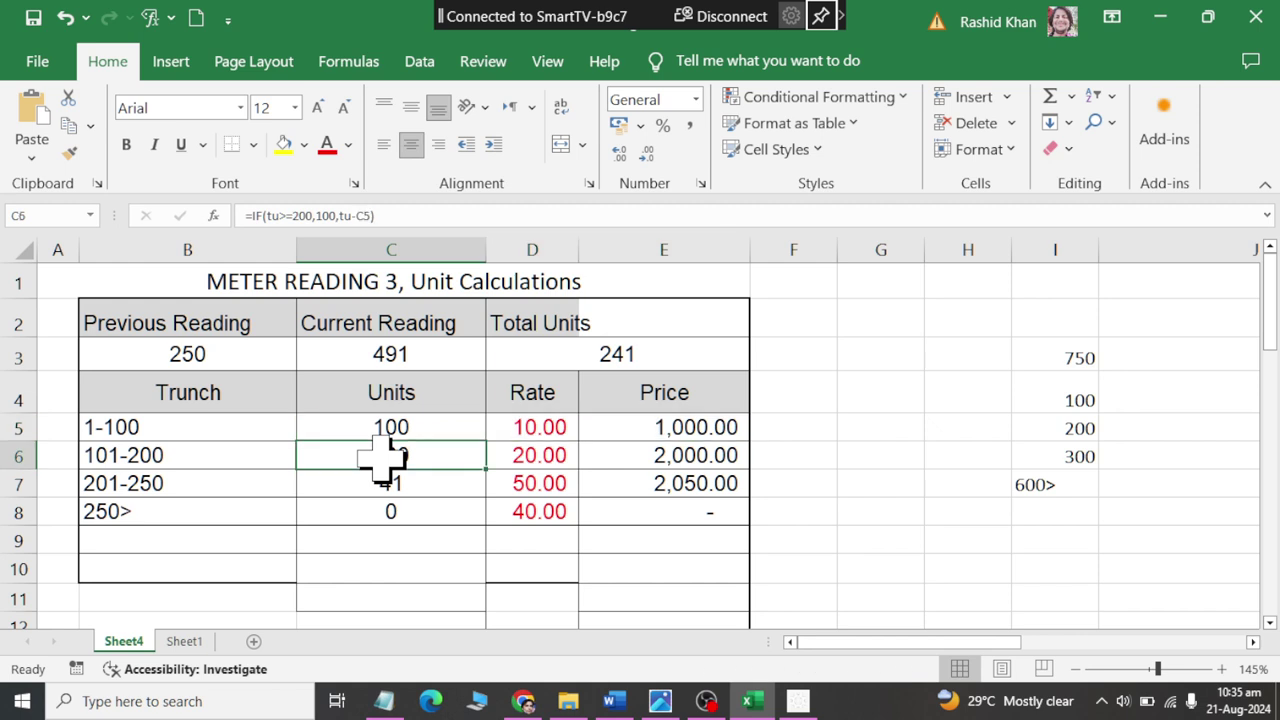
left_click_drag(490, 455, 740, 465)
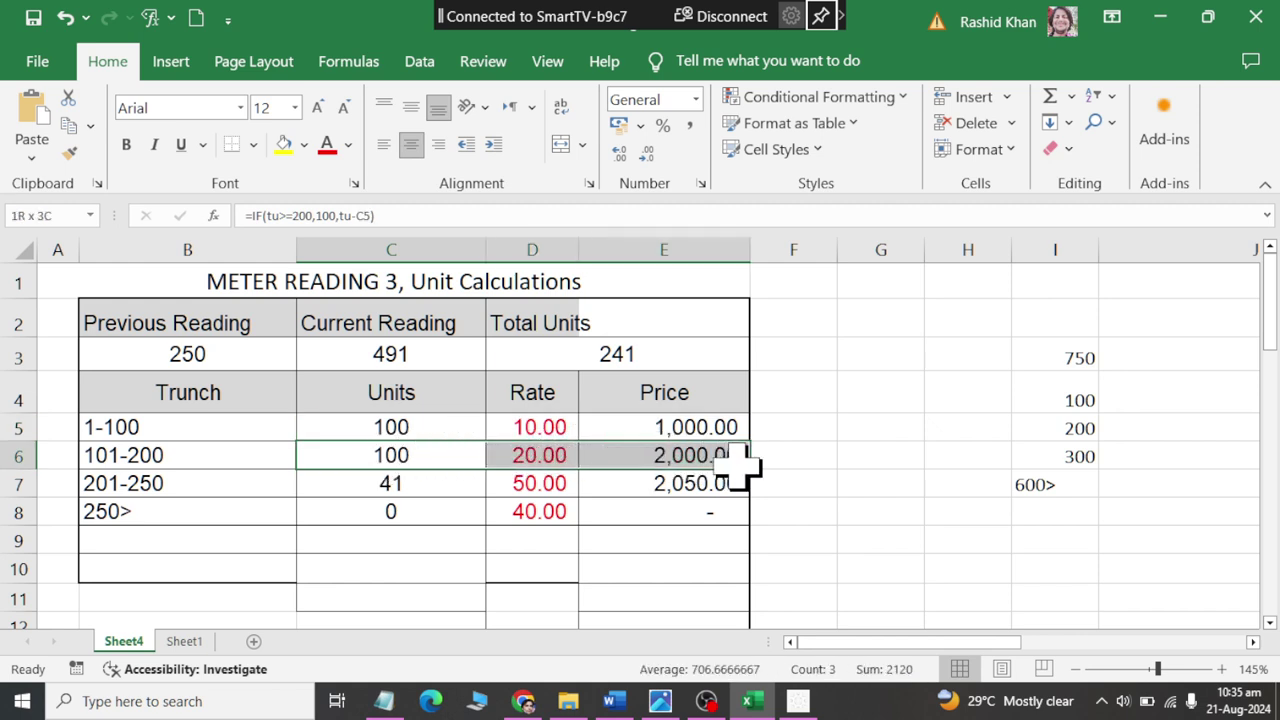
left_click(408, 489)
left_click_drag(408, 497, 710, 480)
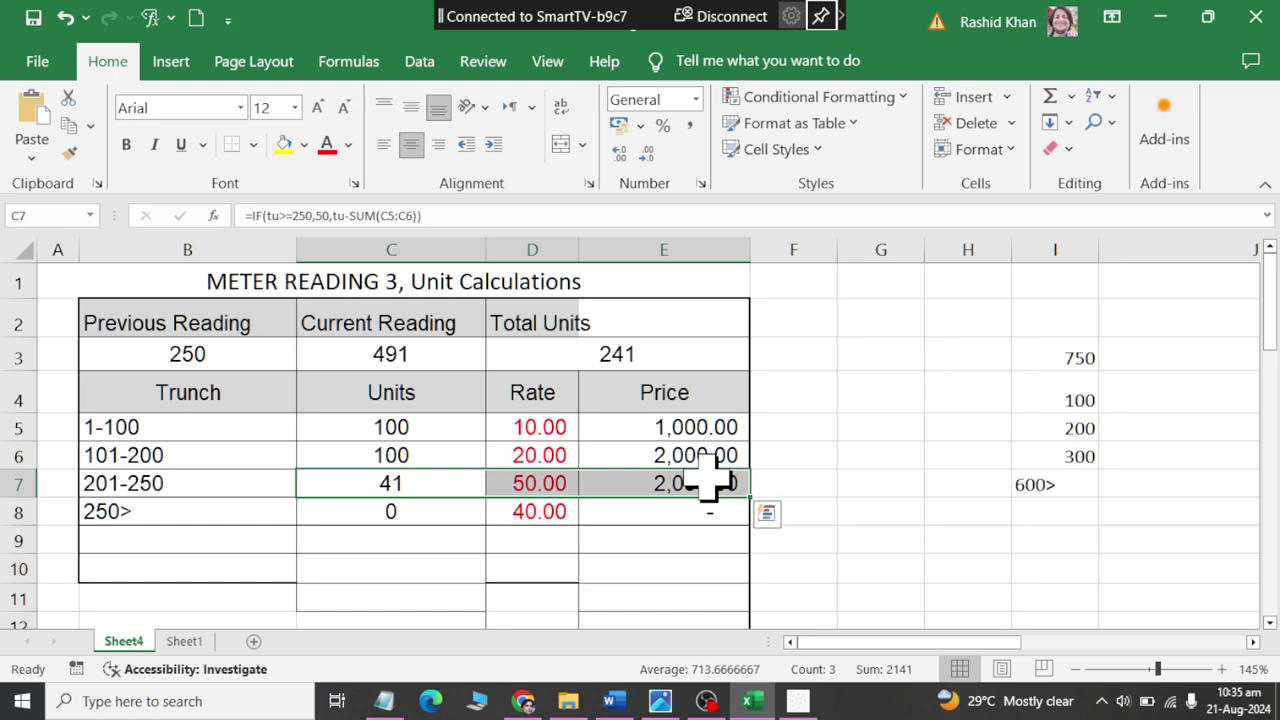
scroll(710, 480, "down", 1)
scroll(710, 480, "down", 2)
scroll(710, 480, "down", 1)
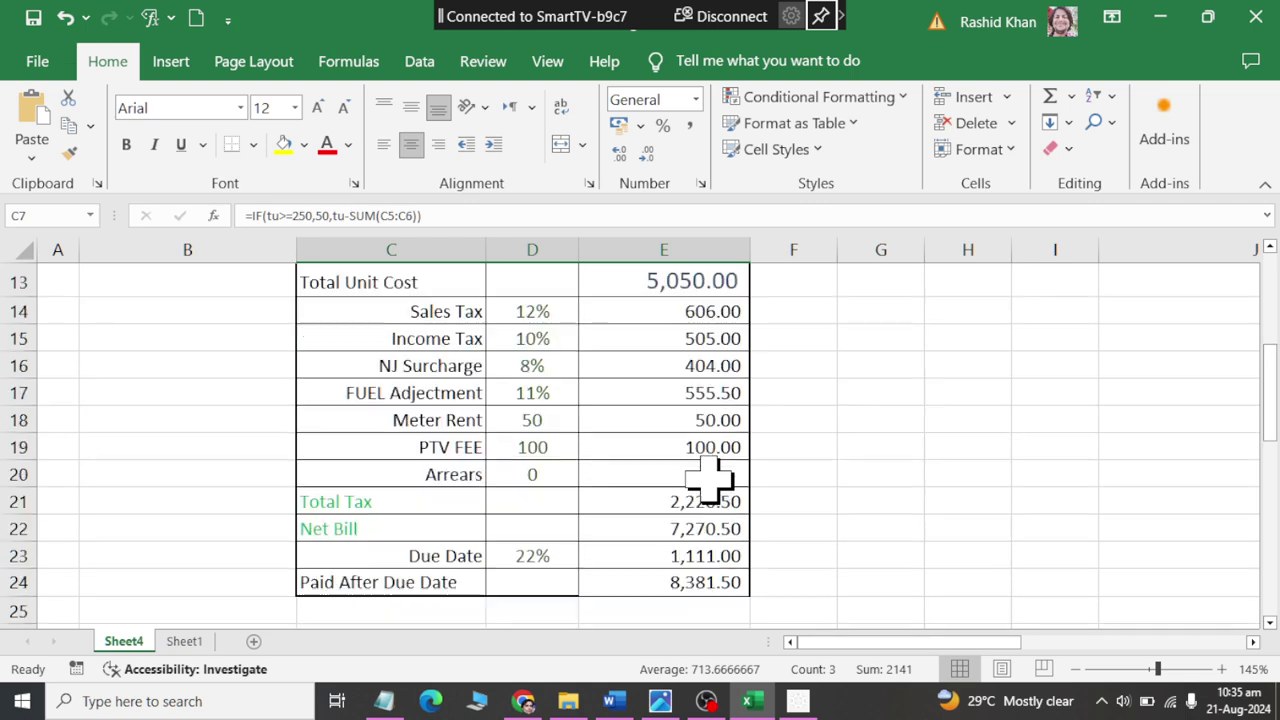
left_click(705, 583)
mouse_move(706, 701)
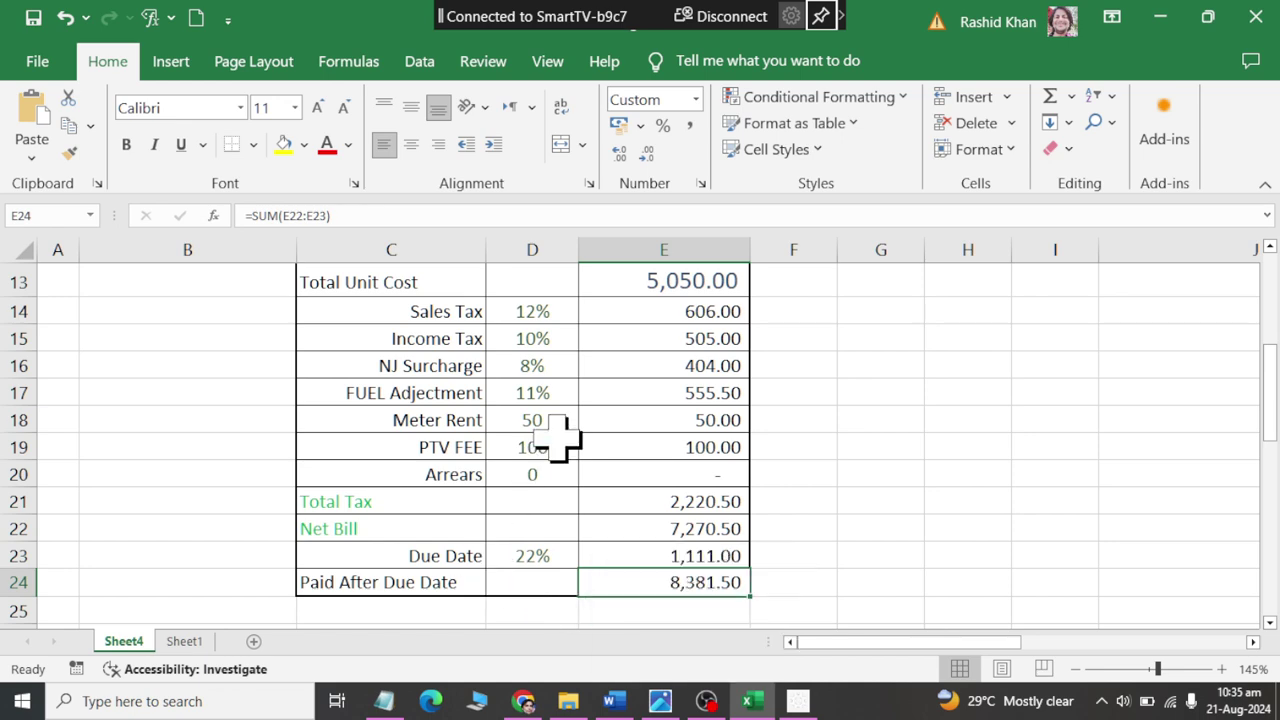
scroll(586, 429, "up", 1)
scroll(651, 443, "up", 1)
left_click(665, 452)
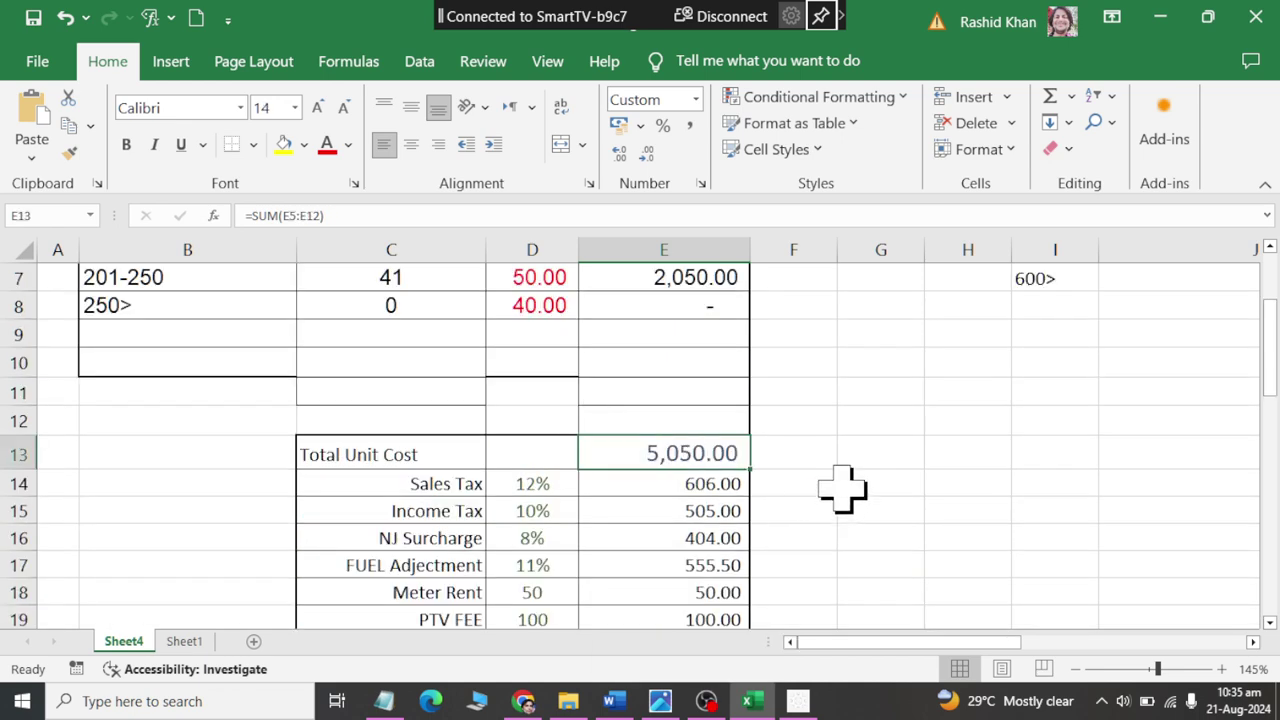
scroll(842, 488, "up", 1)
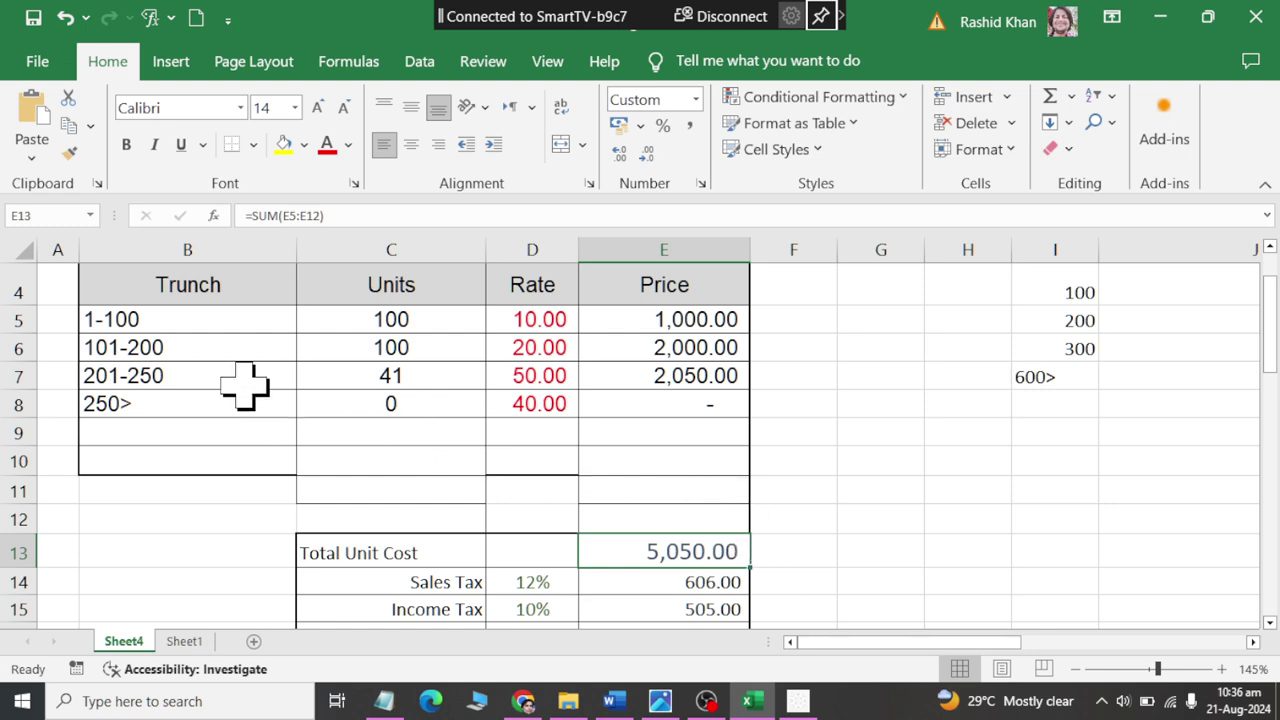
scroll(245, 383, "up", 1)
Enter 675 as the current reading in C3, giving 425 units.
left_click(405, 345)
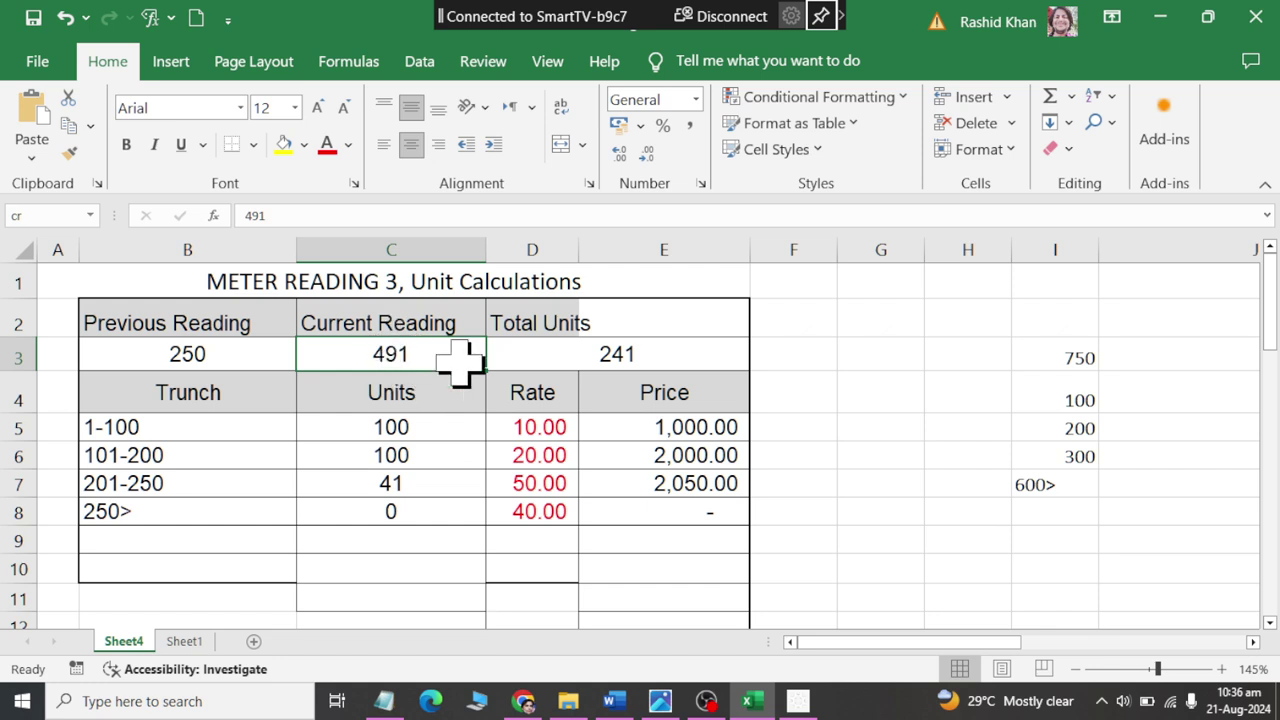
type("675")
key("Return")
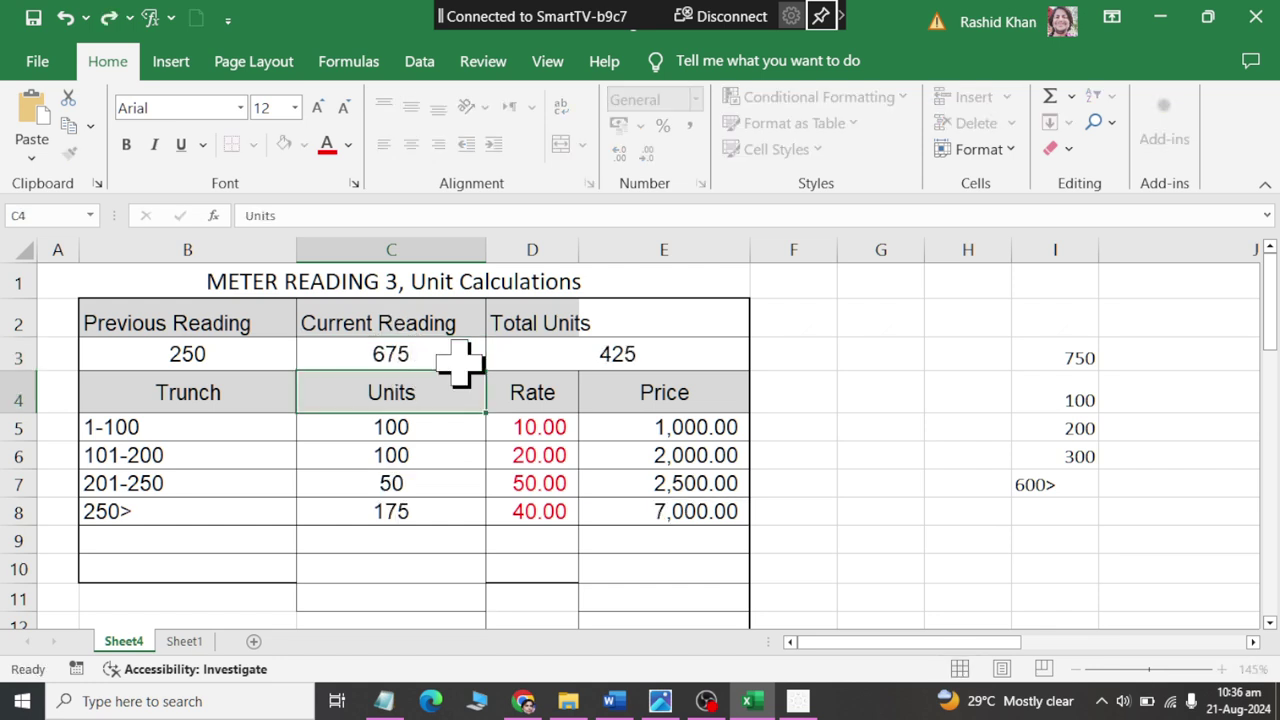
Set the rate for the above-250 slab in D8 to 100.
left_click(548, 512)
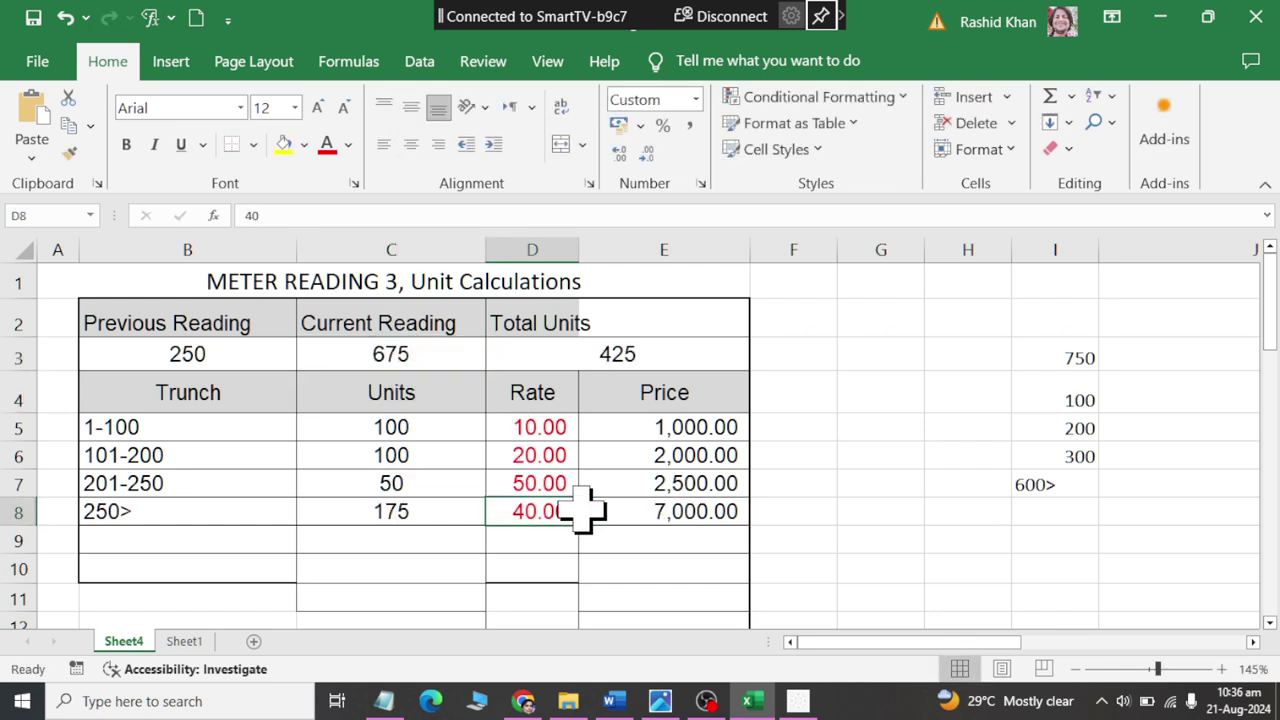
type("100")
key("Return")
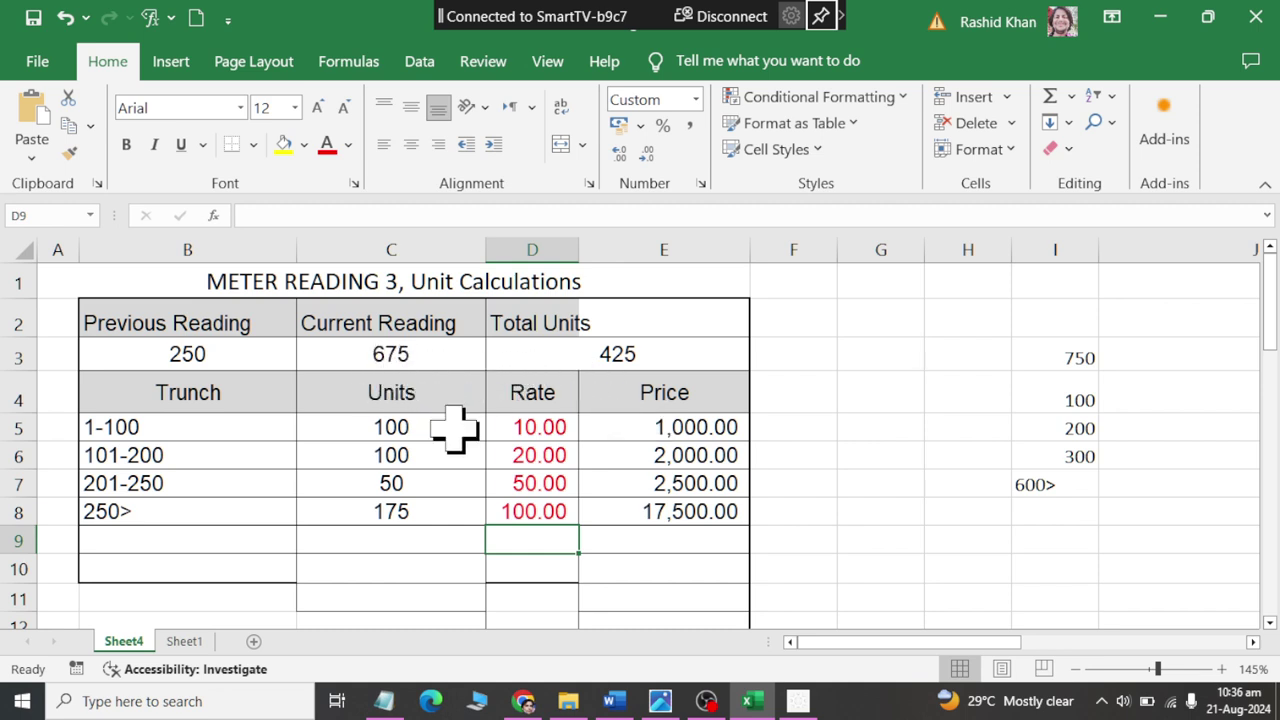
scroll(455, 430, "down", 3)
scroll(455, 430, "down", 1)
left_click(600, 582)
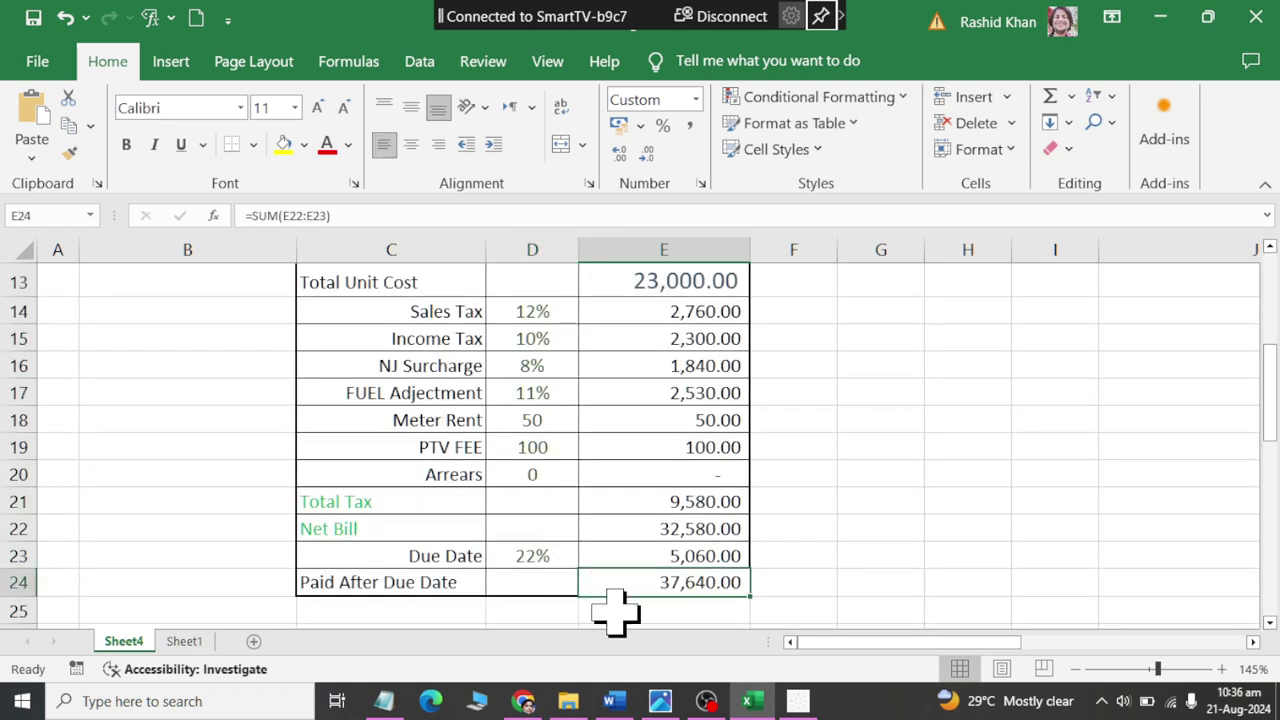
scroll(510, 535, "up", 4)
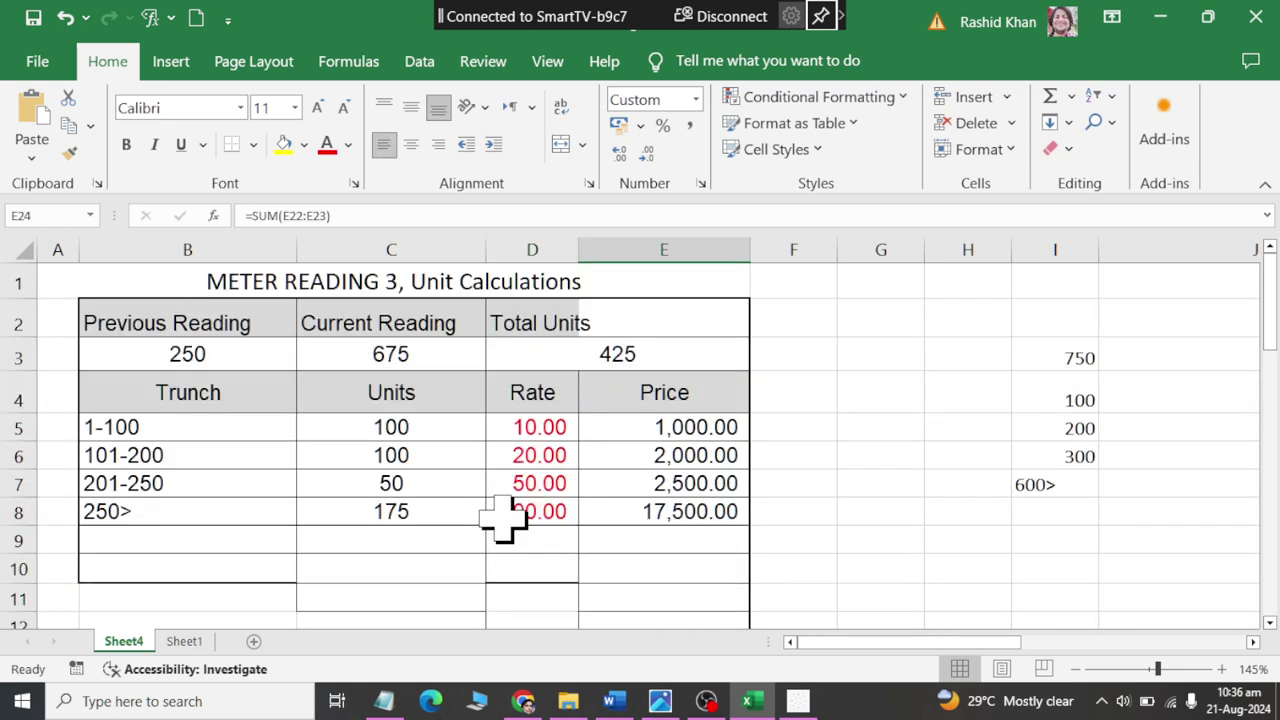
left_click(625, 358)
left_click_drag(434, 429, 625, 428)
left_click_drag(392, 460, 655, 465)
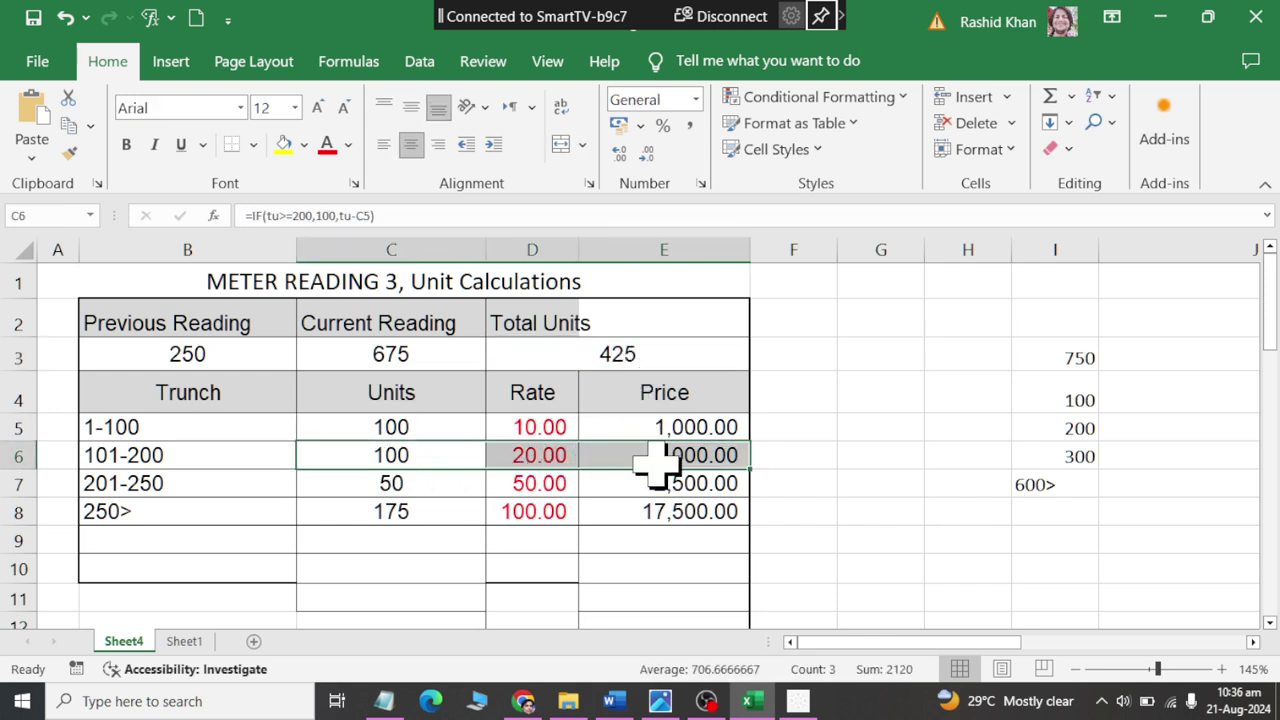
left_click_drag(412, 487, 700, 485)
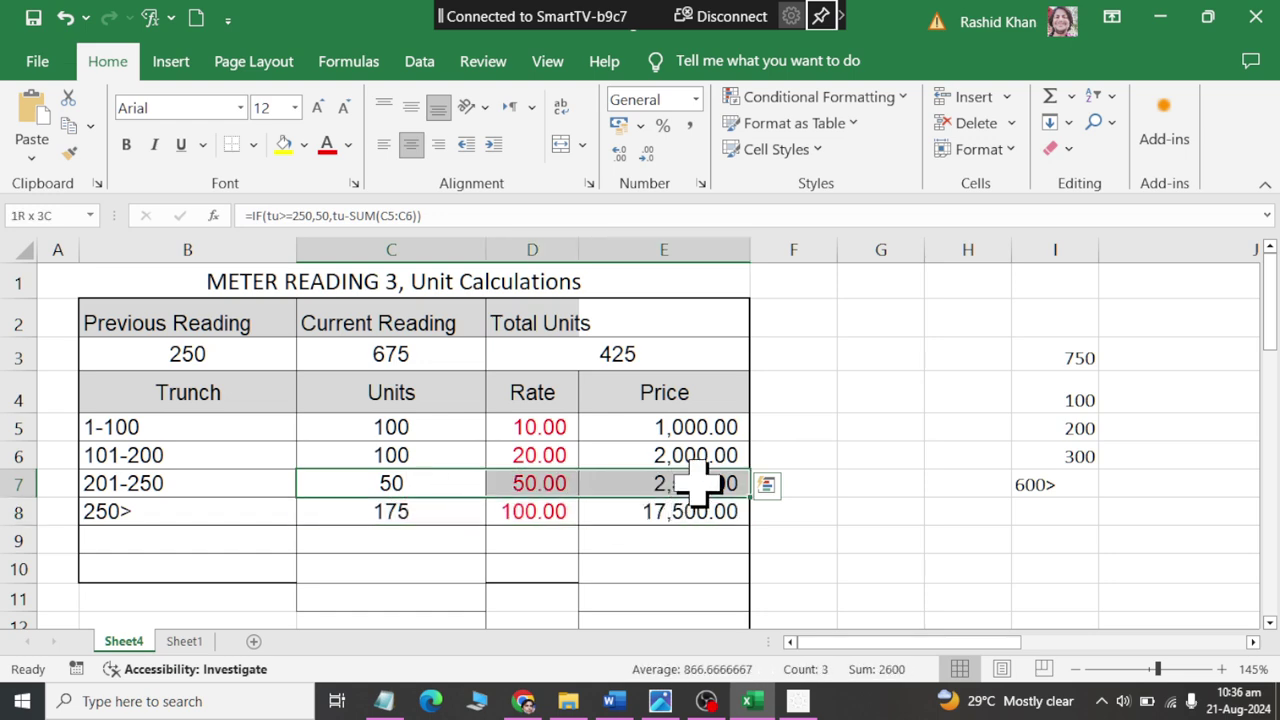
mouse_move(354, 514)
left_mouse_down()
mouse_move(580, 531)
mouse_move(674, 514)
left_mouse_up()
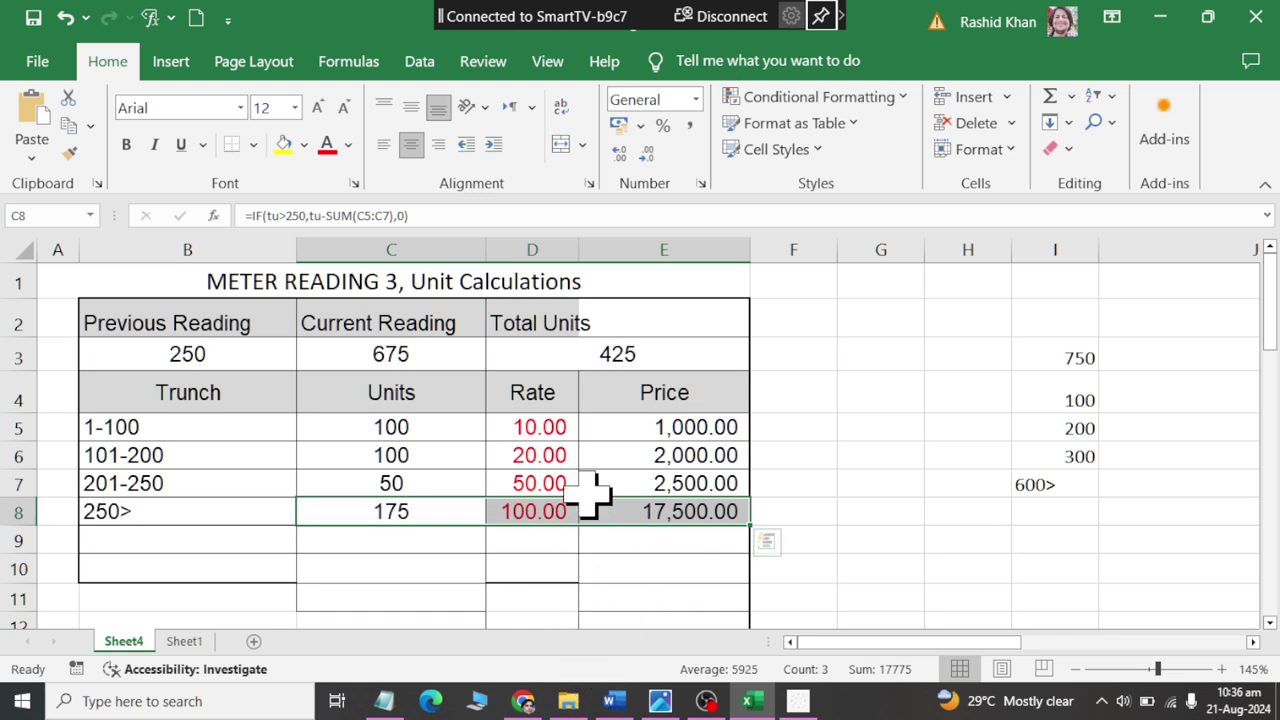
scroll(626, 432, "down", 2)
scroll(626, 432, "down", 2)
left_click(651, 572)
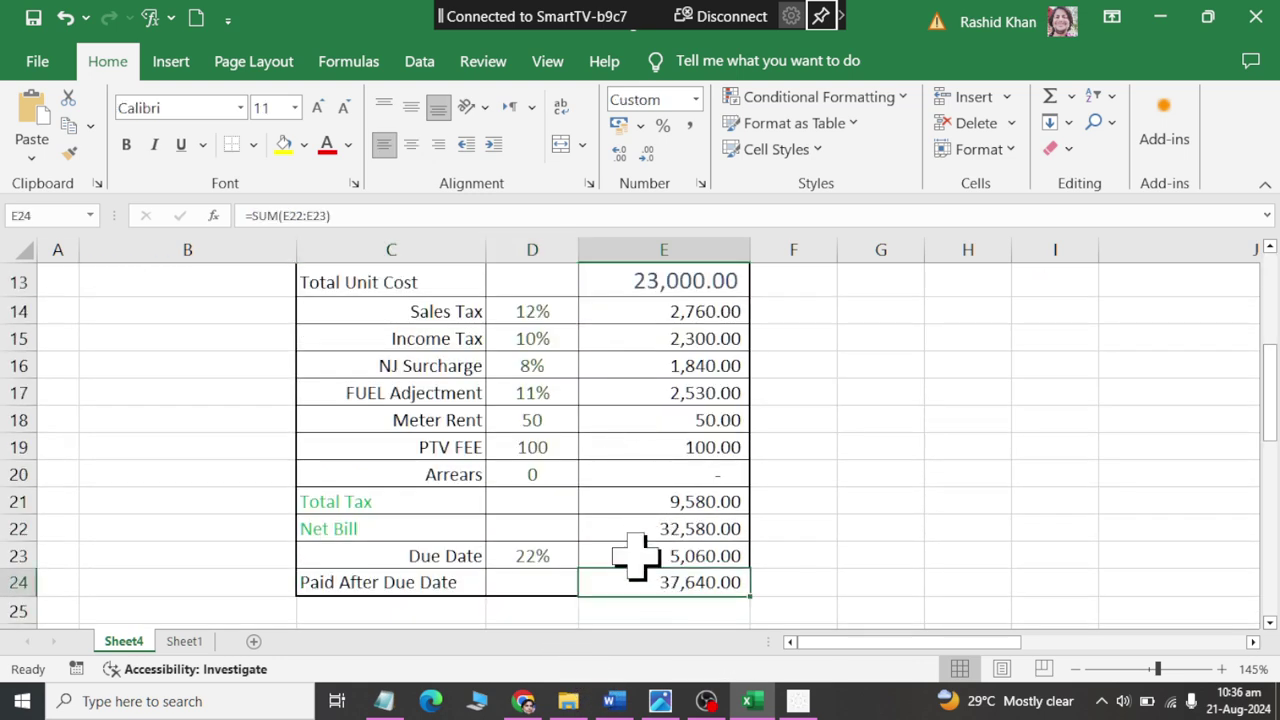
scroll(620, 500, "up", 2)
scroll(621, 500, "up", 2)
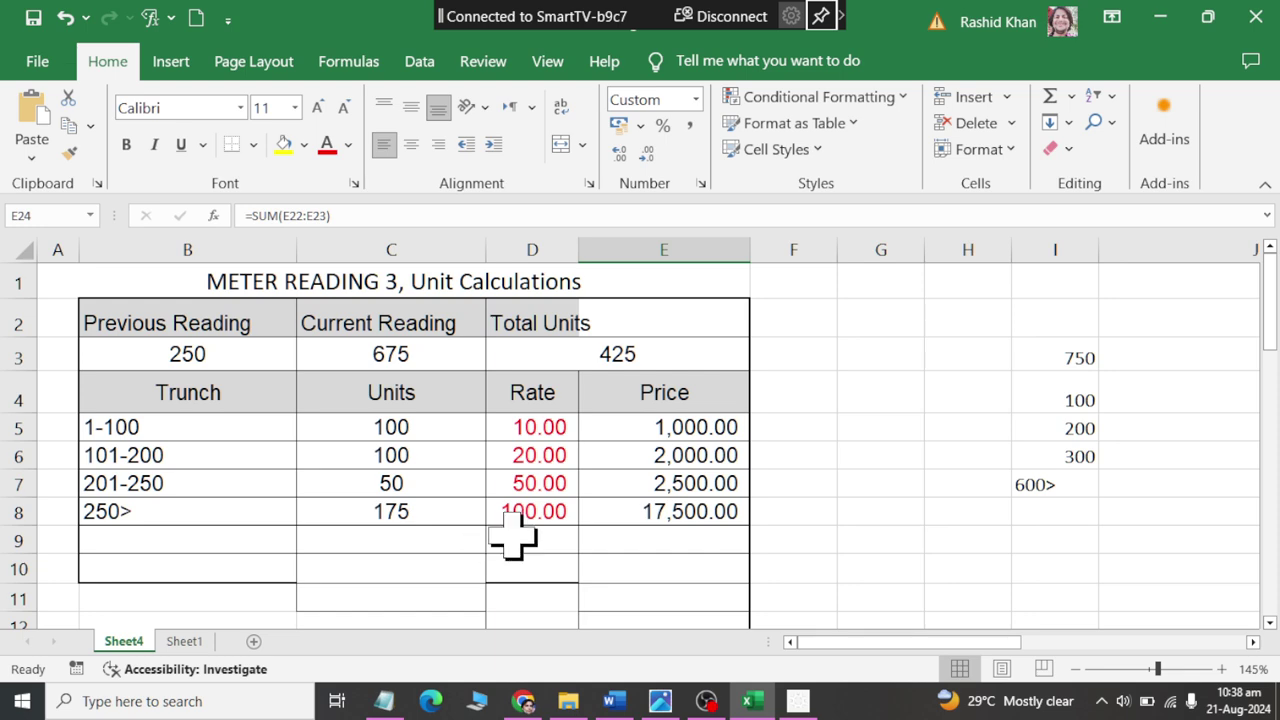
Inspect the IF formulas of the slab unit cells C5 to C7 and the previous reading.
scroll(545, 540, "down", 1)
scroll(600, 548, "up", 1)
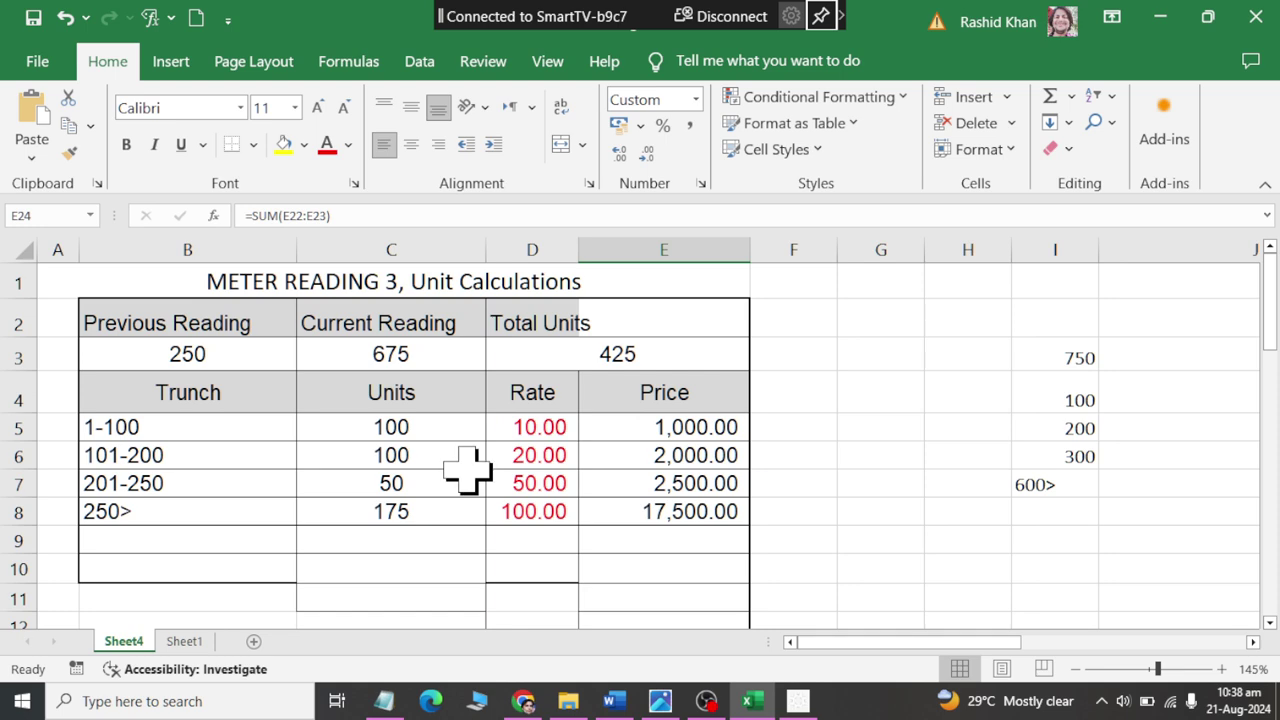
left_click(372, 425)
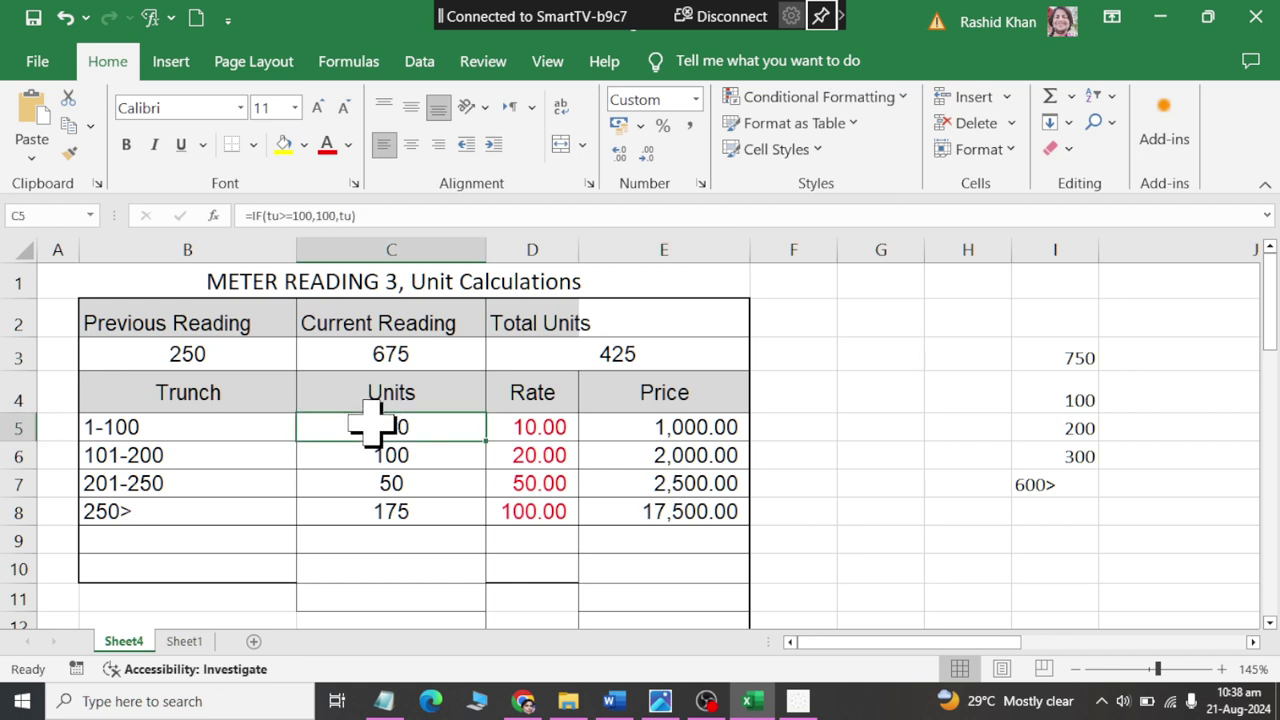
mouse_move(357, 449)
left_mouse_down()
mouse_move(428, 472)
mouse_move(434, 452)
left_mouse_up()
left_click(330, 486)
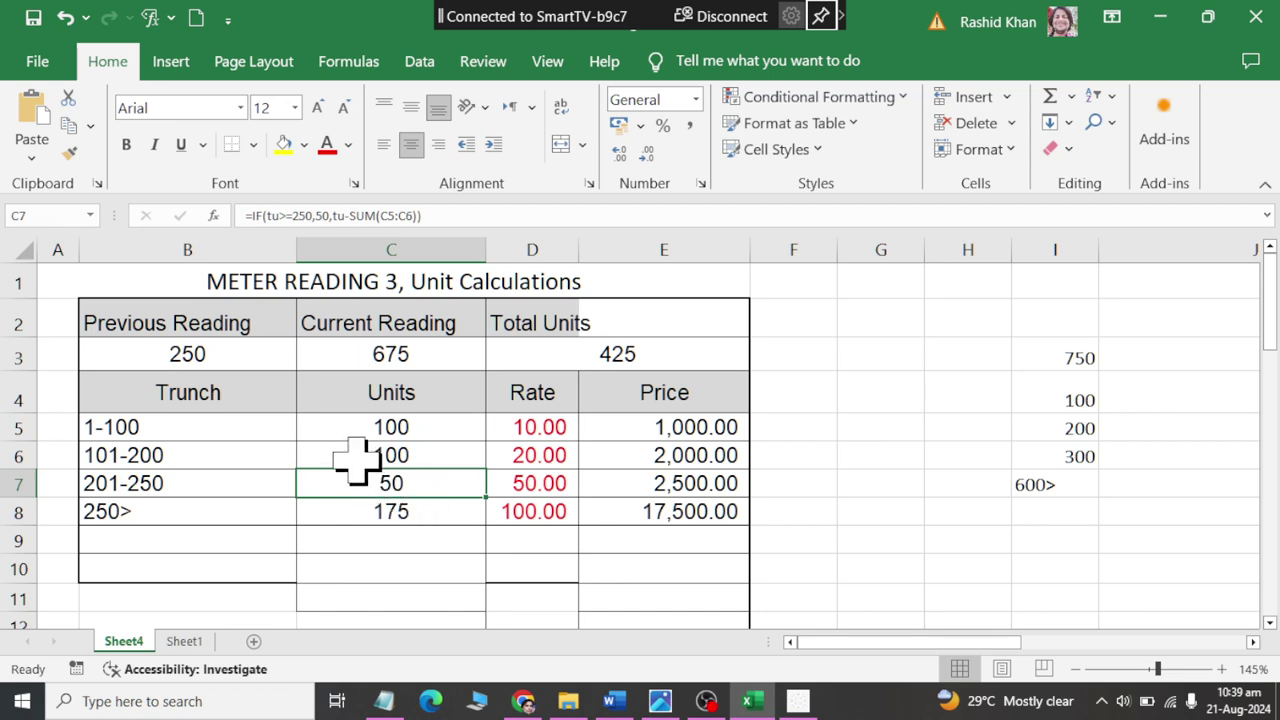
left_click(250, 354)
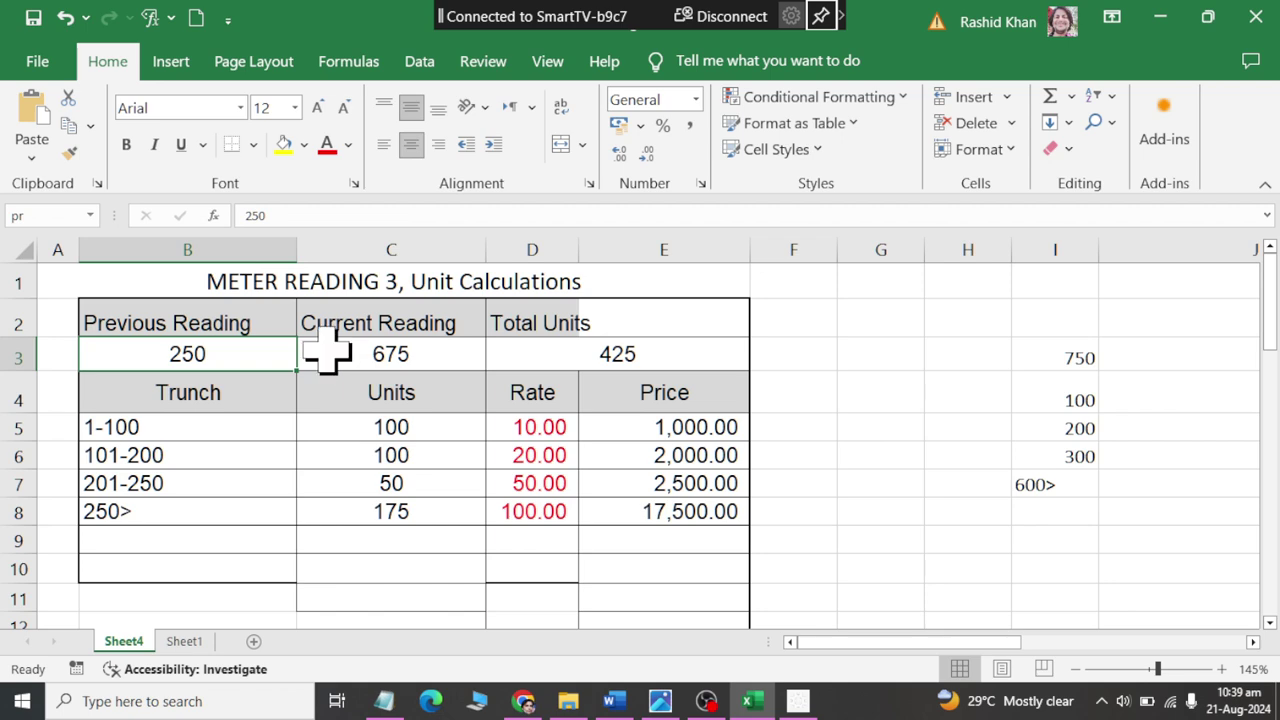
Open google.com in a new Chrome tab and dismiss the cloud storage offer.
left_click(523, 698)
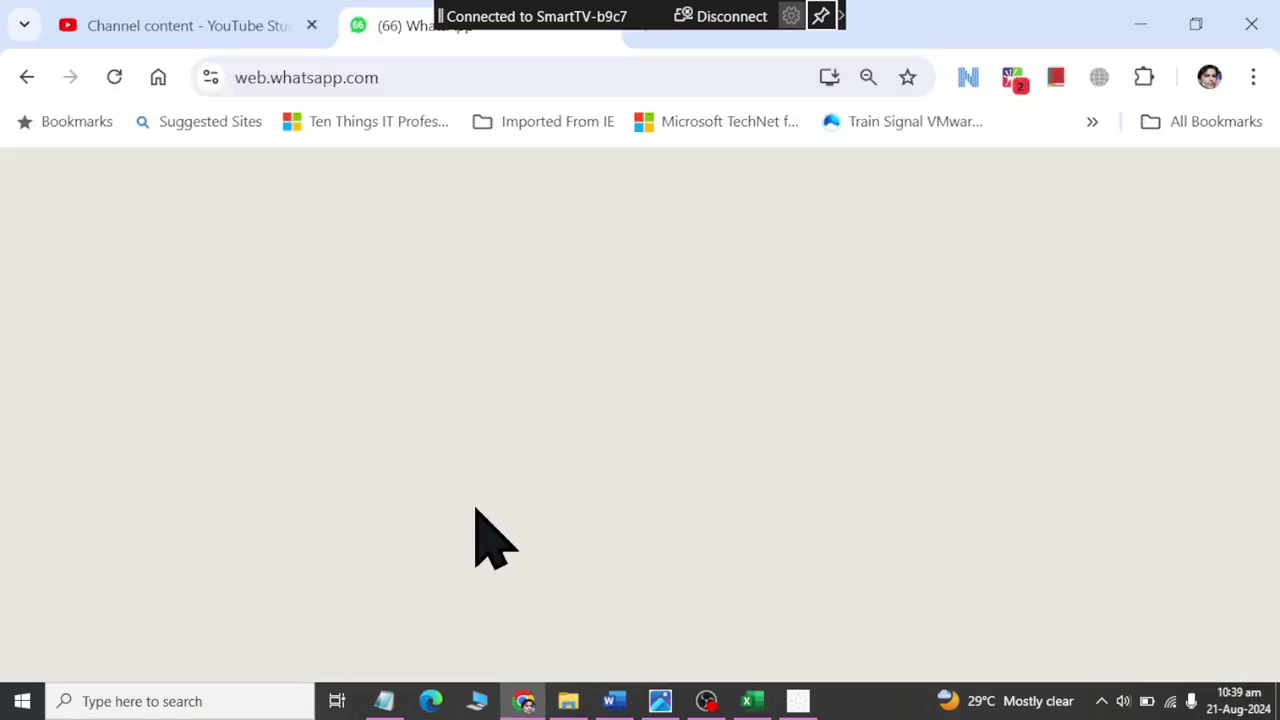
left_click(640, 40)
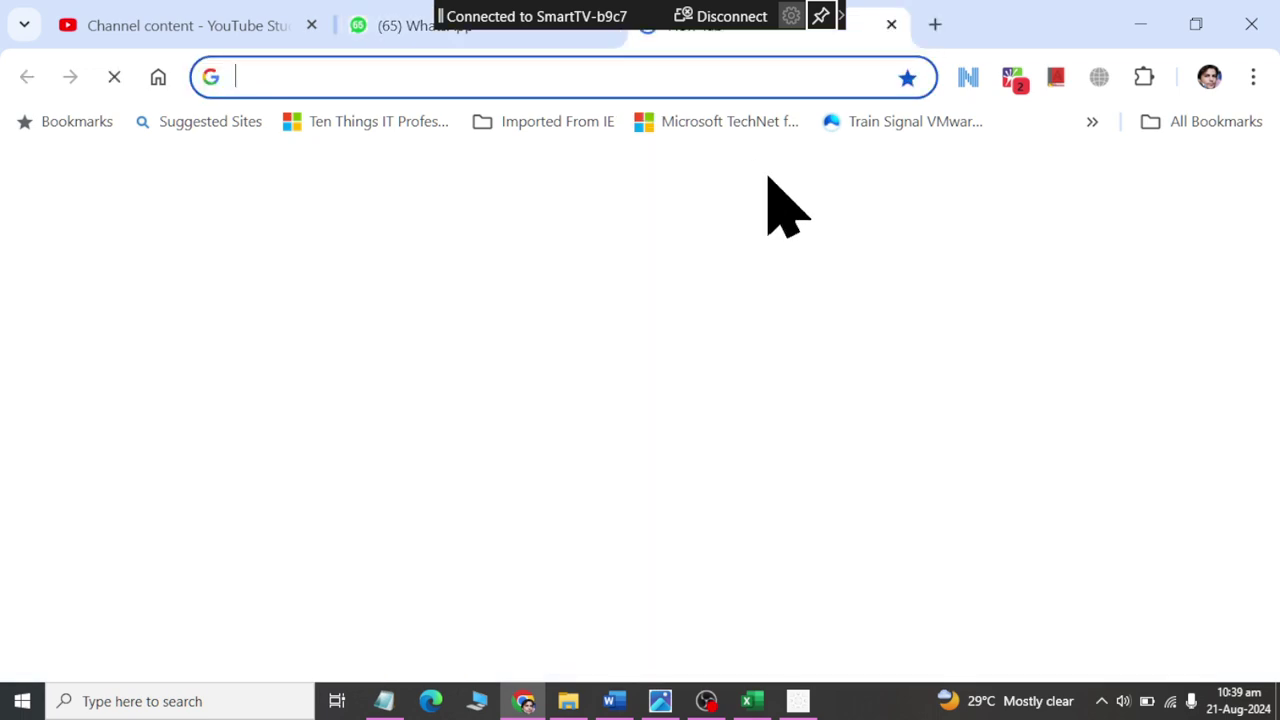
type("GOOGLE.COM")
key("Return")
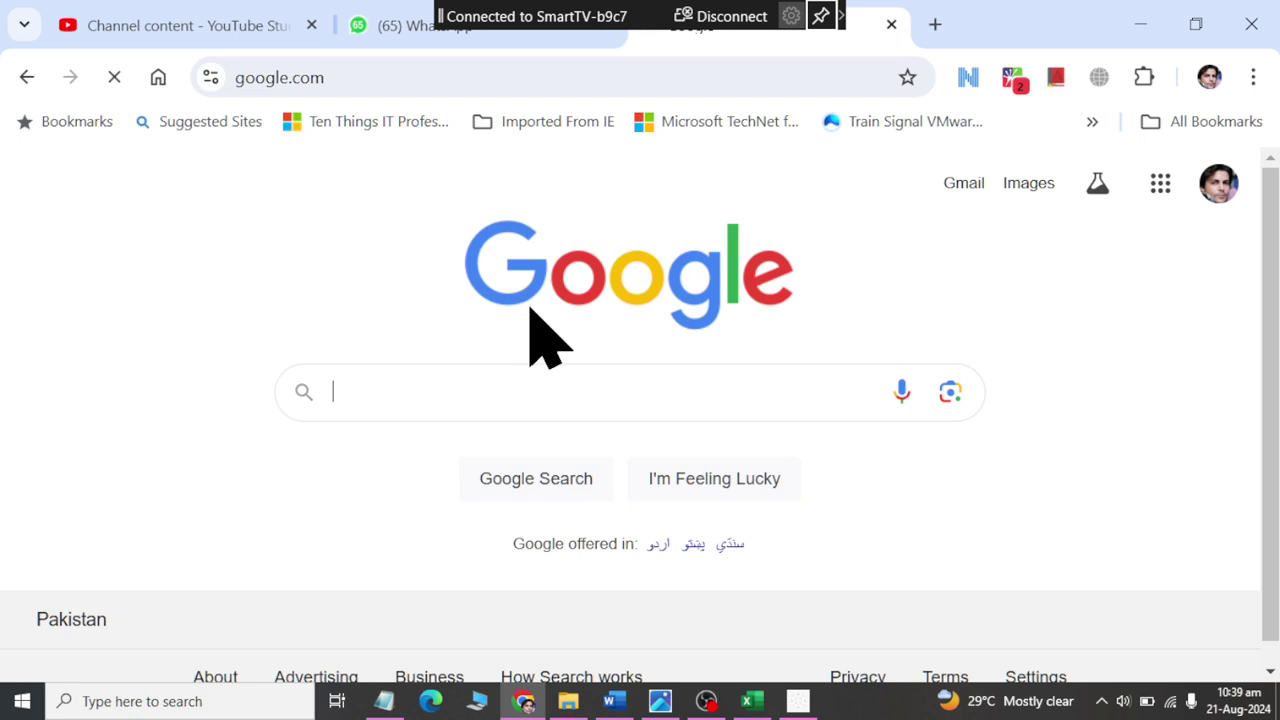
scroll(530, 310, "down", 1)
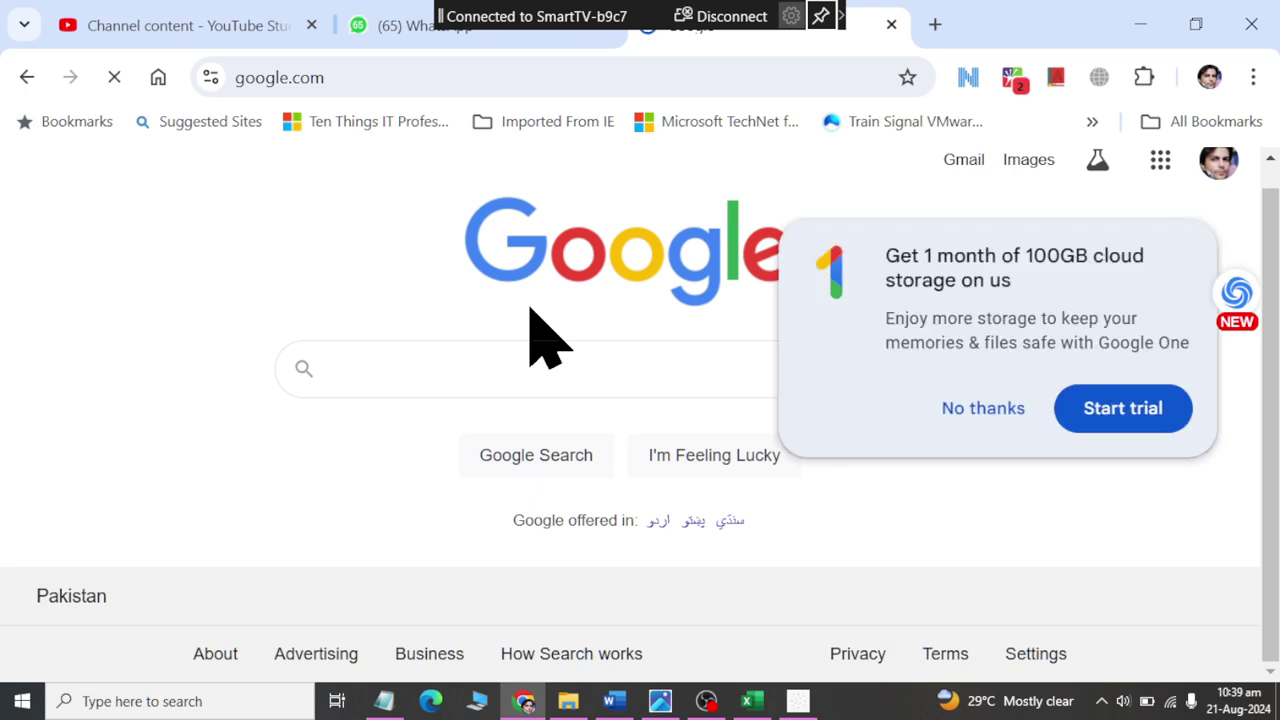
left_click(950, 412)
Search Google for 'HESCO METER' and show the image results.
left_click(459, 372)
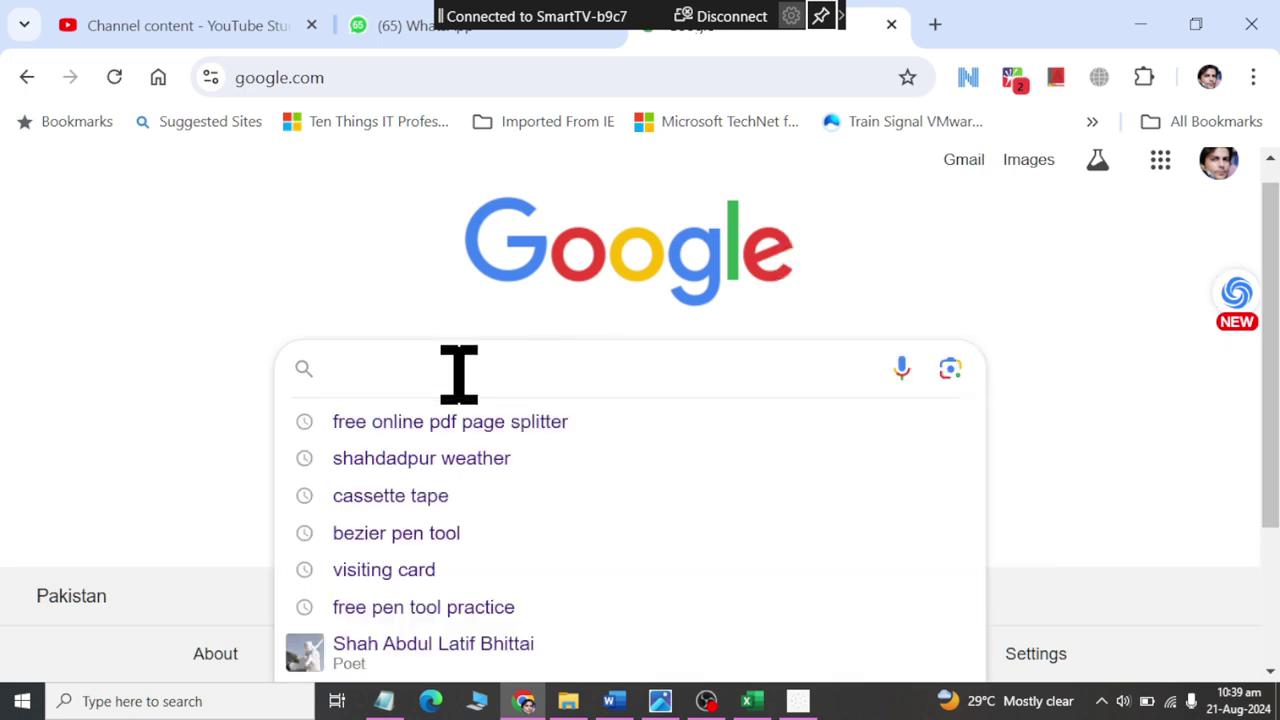
type("HESCON METER")
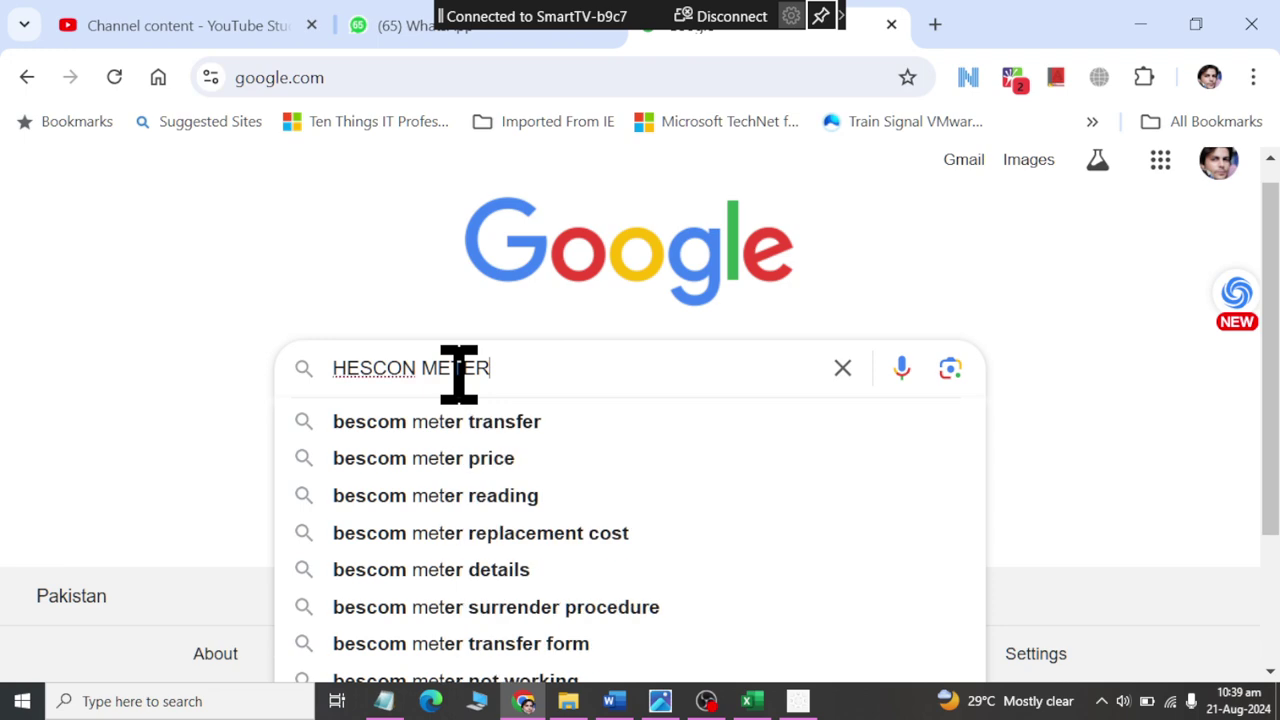
key("Return")
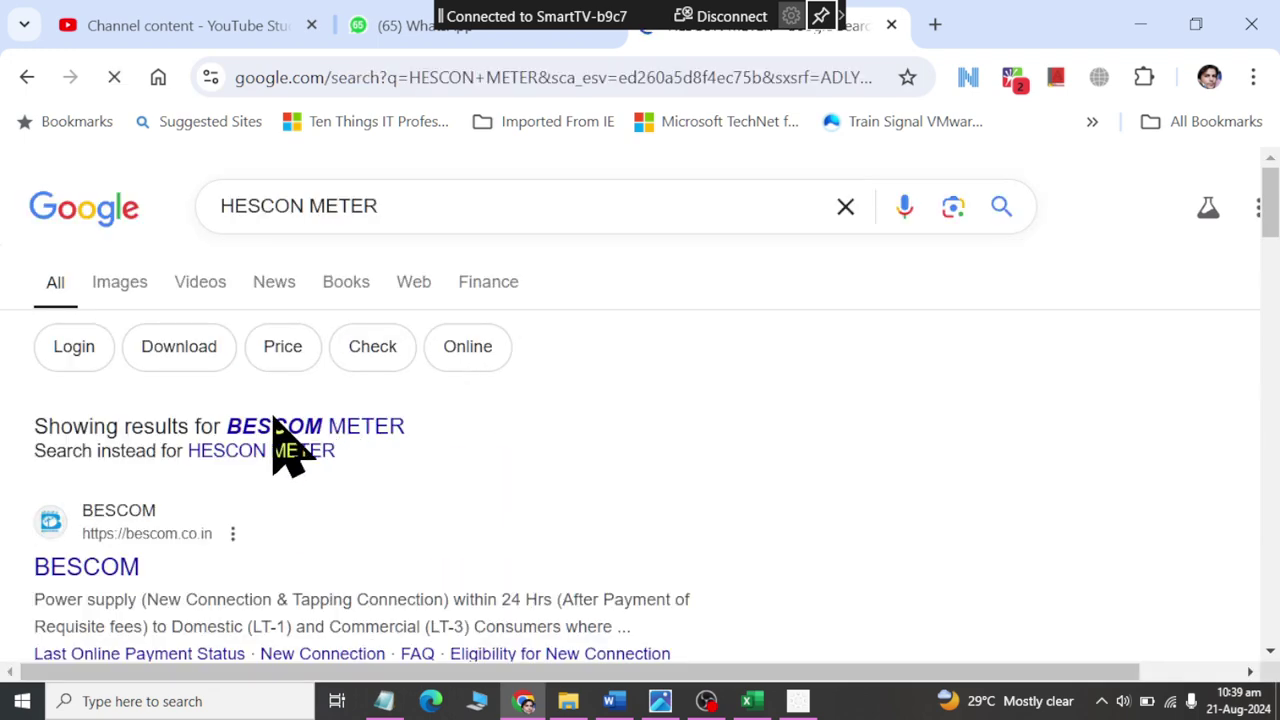
left_click(272, 420)
left_click_drag(429, 209, 166, 185)
type("H")
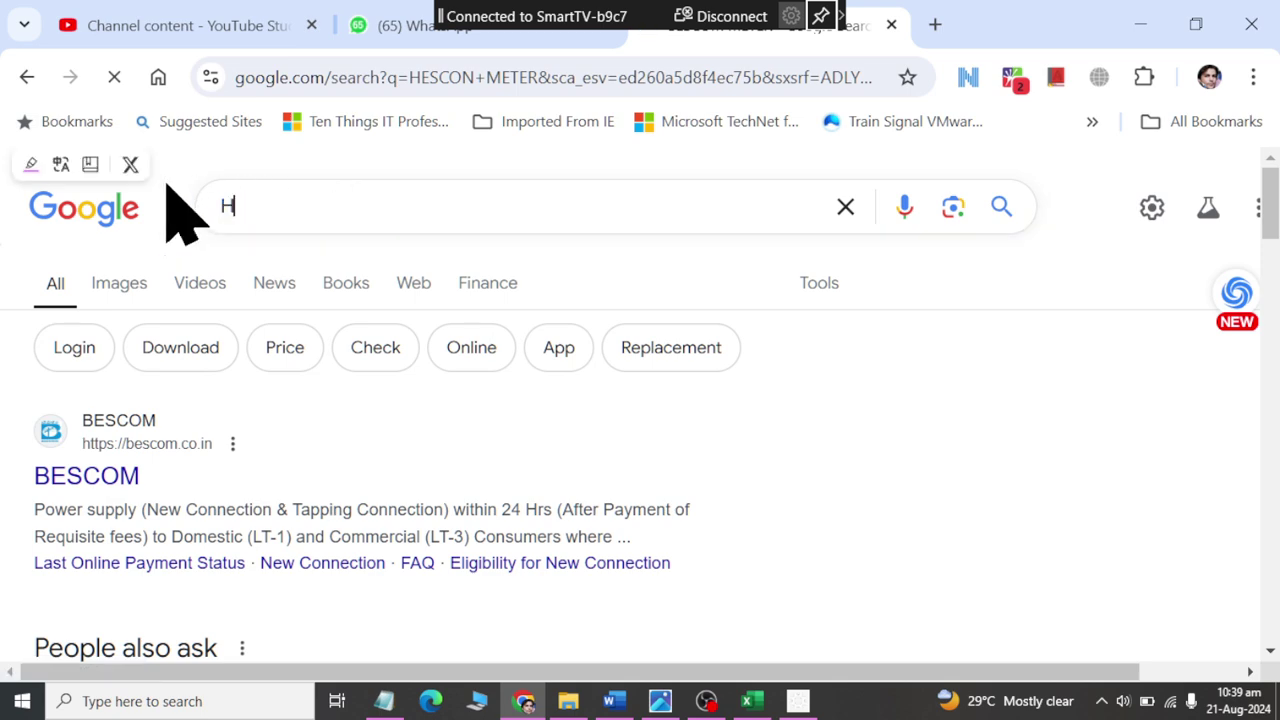
type("ESCO METER")
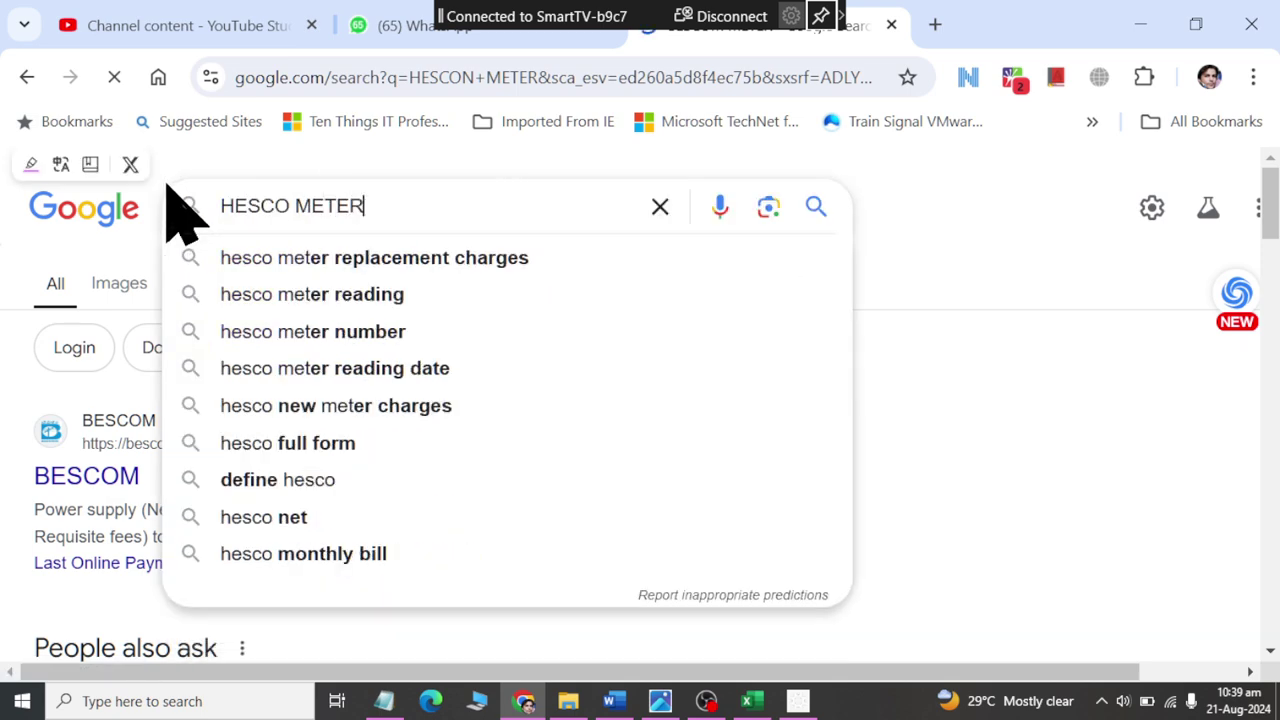
key("Return")
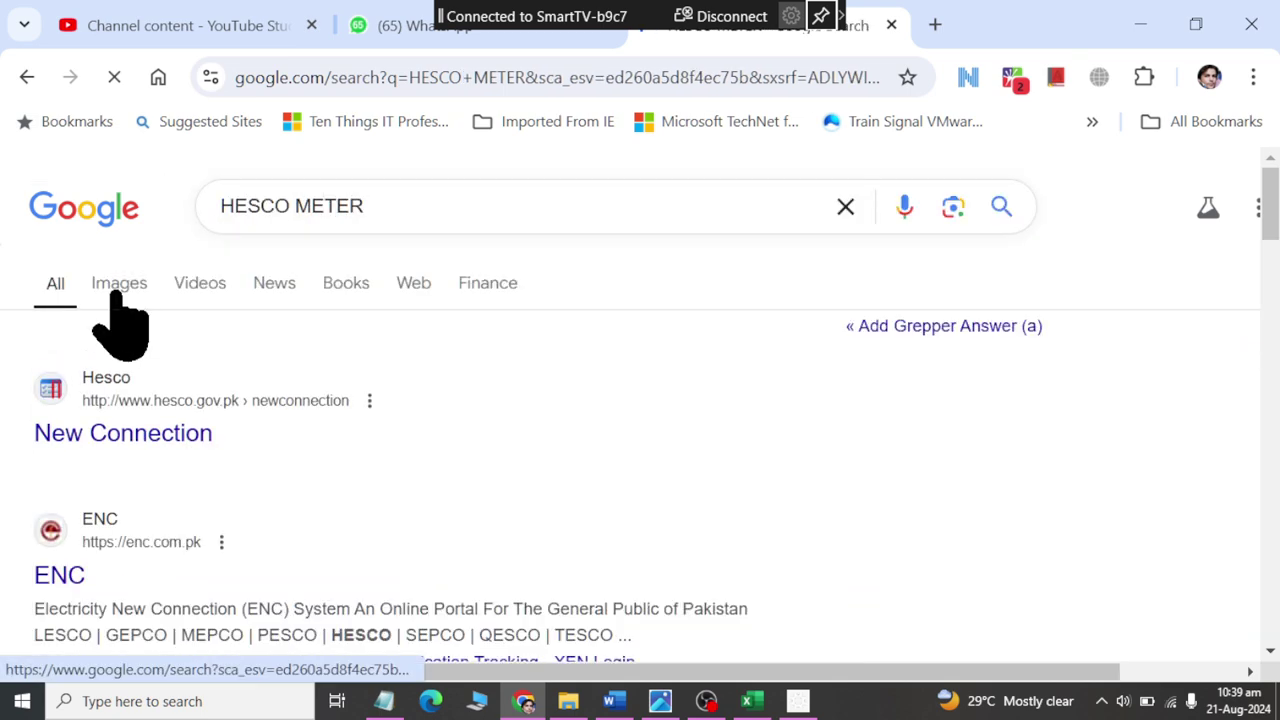
left_click(115, 293)
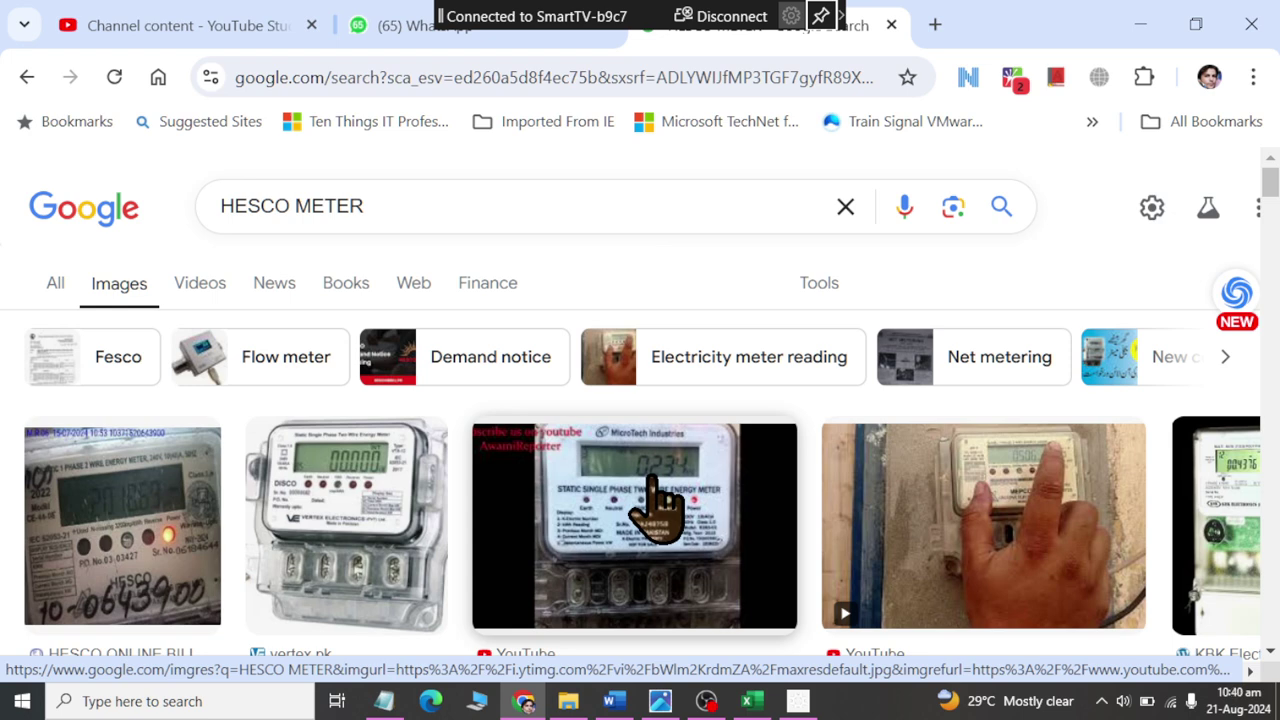
Check the names of cells B3, C3 and D3, then return to the HESCO METER image results.
key("alt+Tab")
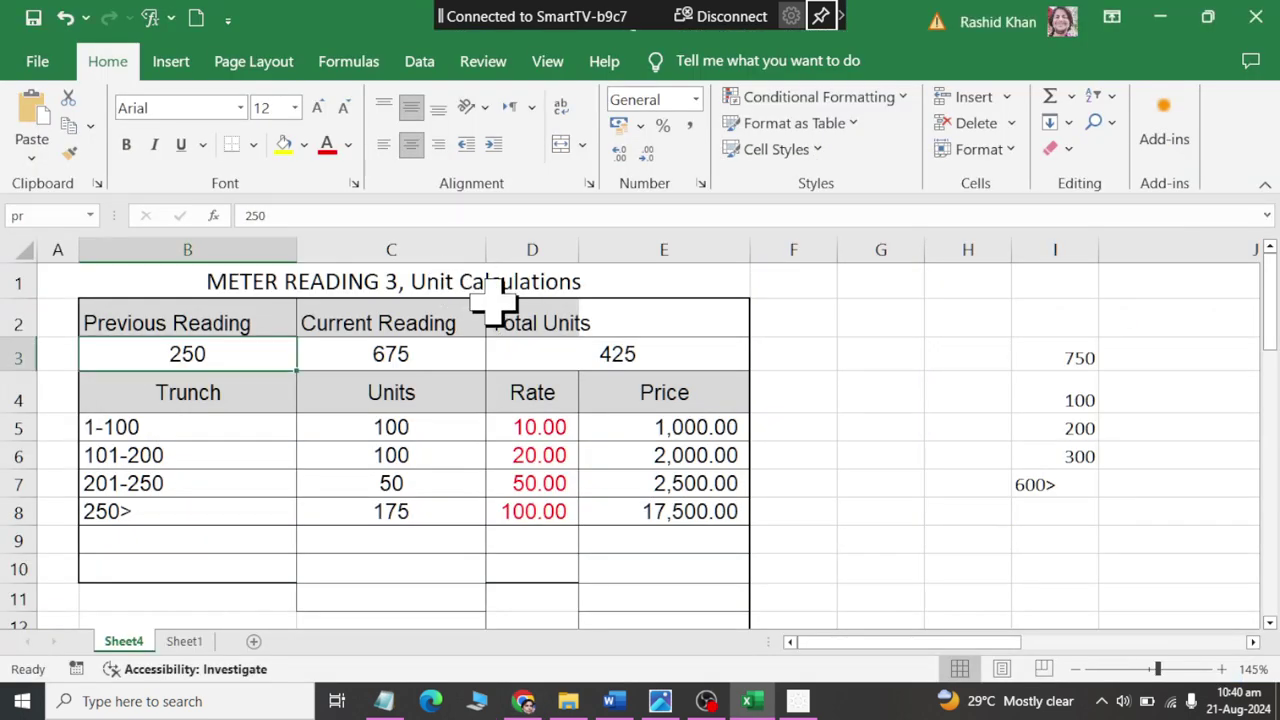
left_click(380, 364)
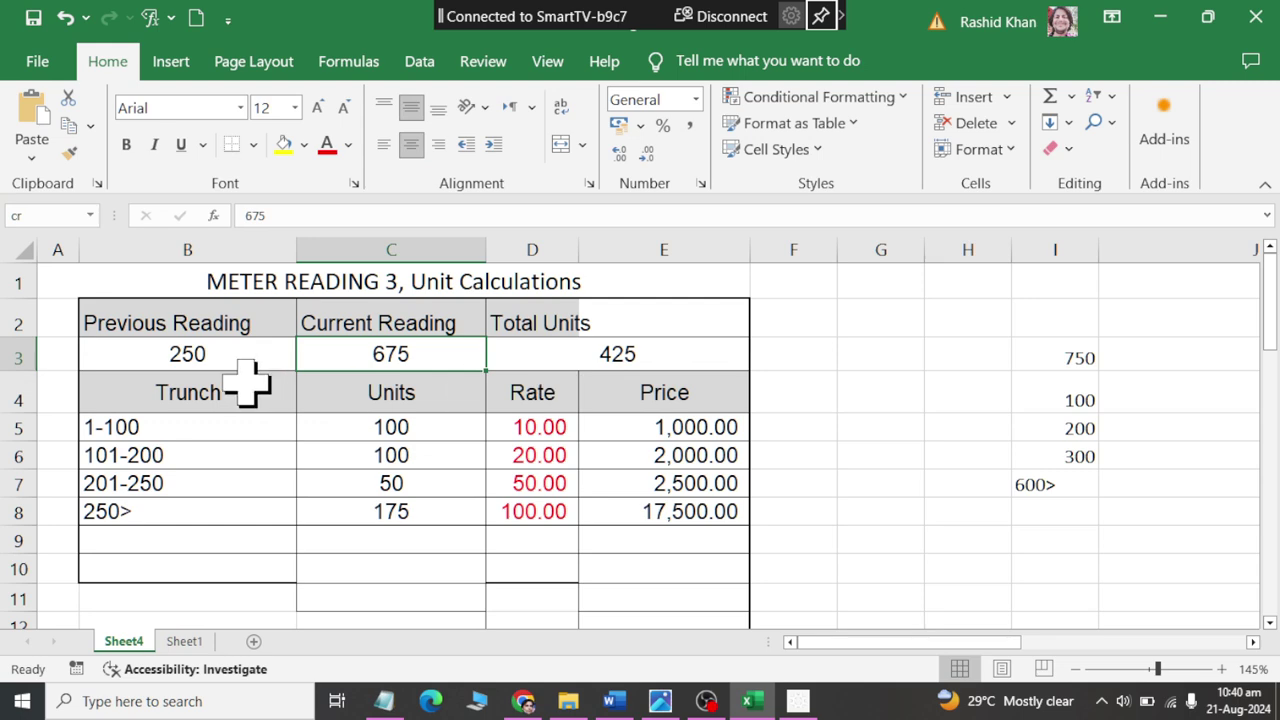
left_click(170, 355)
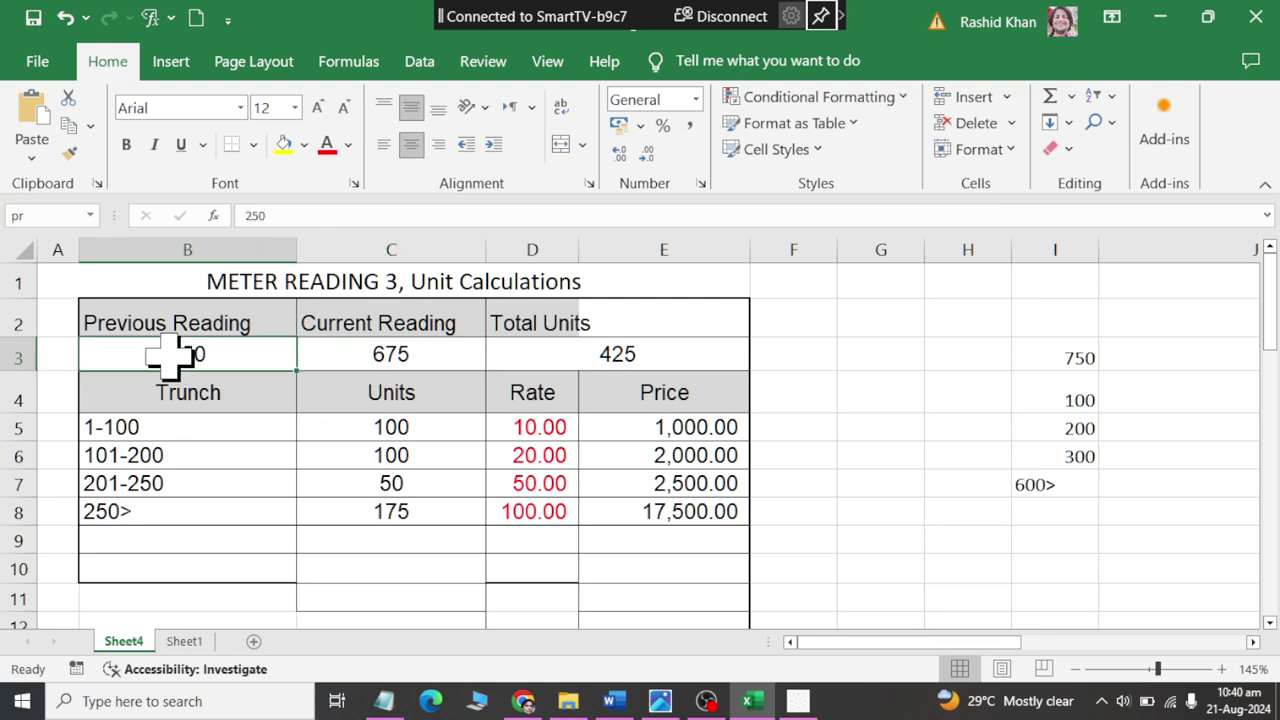
left_click(420, 354)
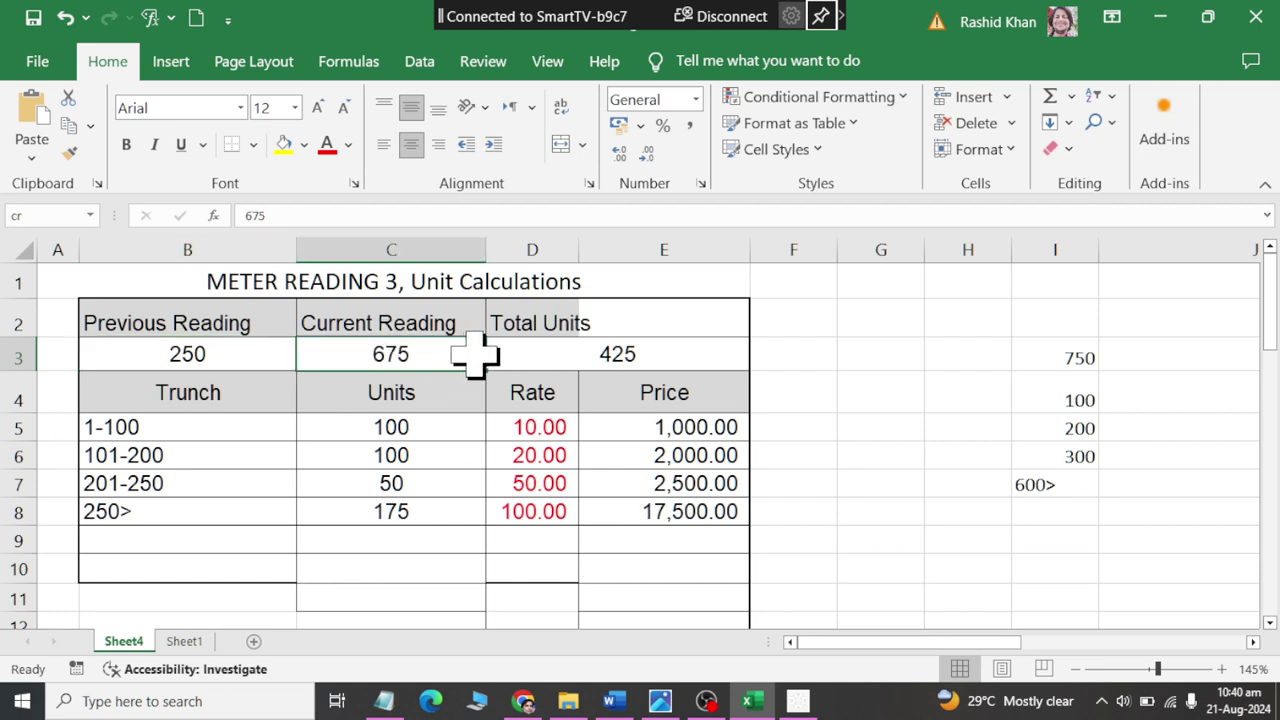
left_click(141, 355)
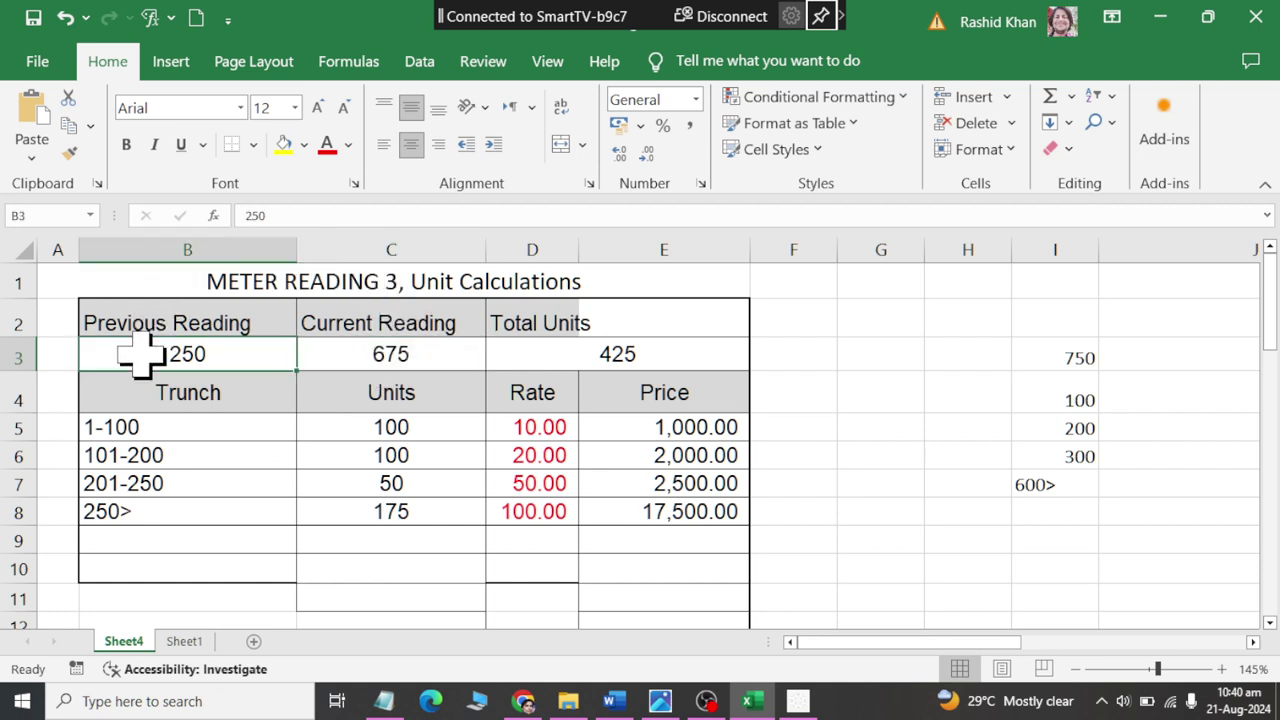
left_click(525, 345)
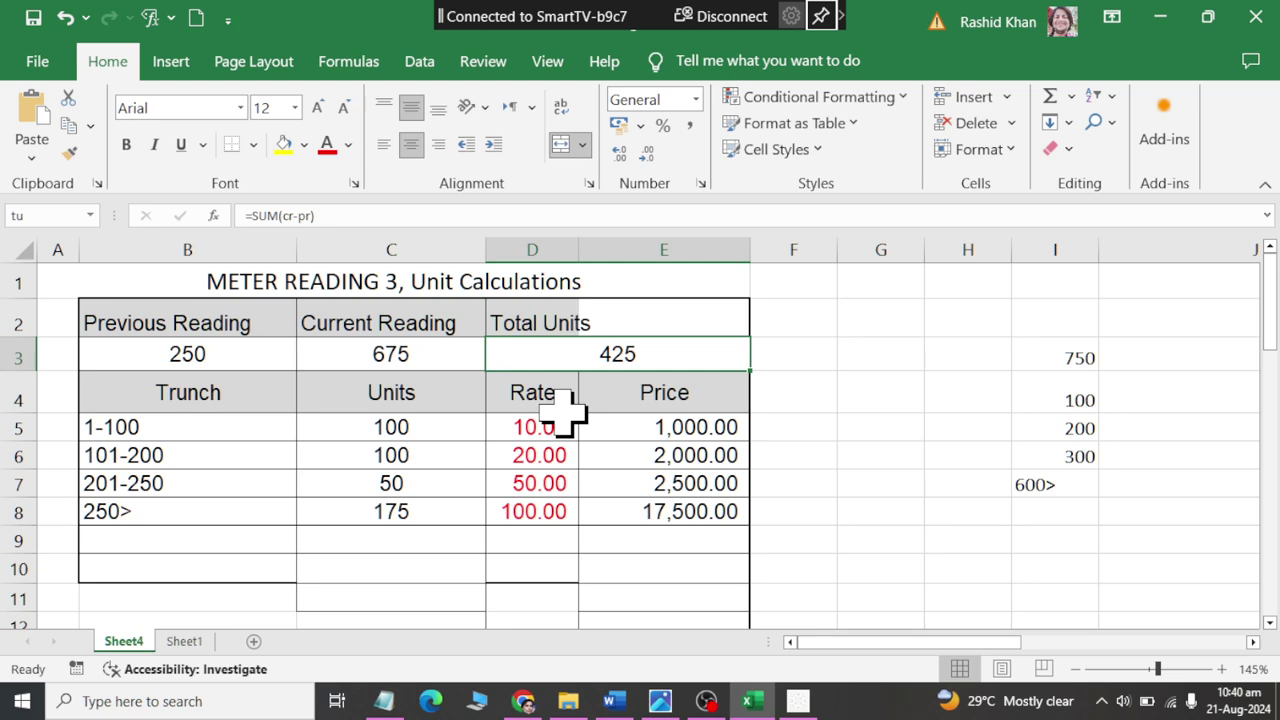
key("alt+Tab")
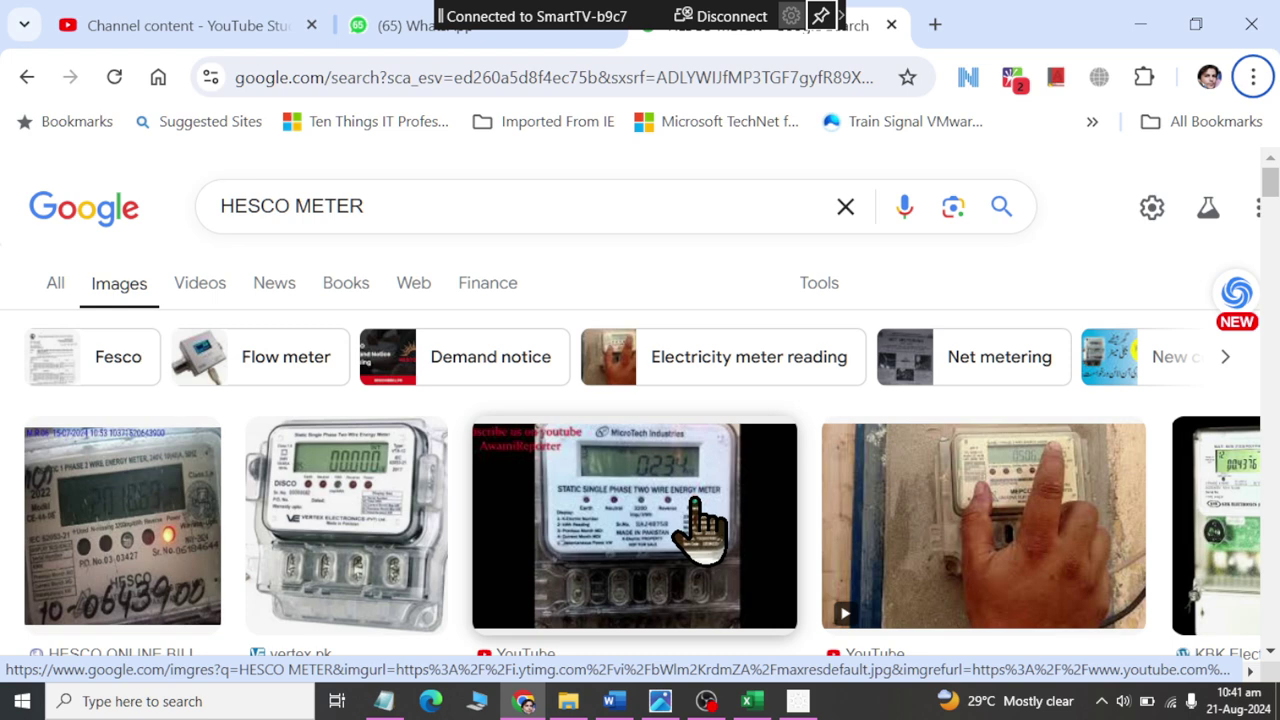
Return to the bill workbook and select the current reading cell C3.
key("alt+Tab")
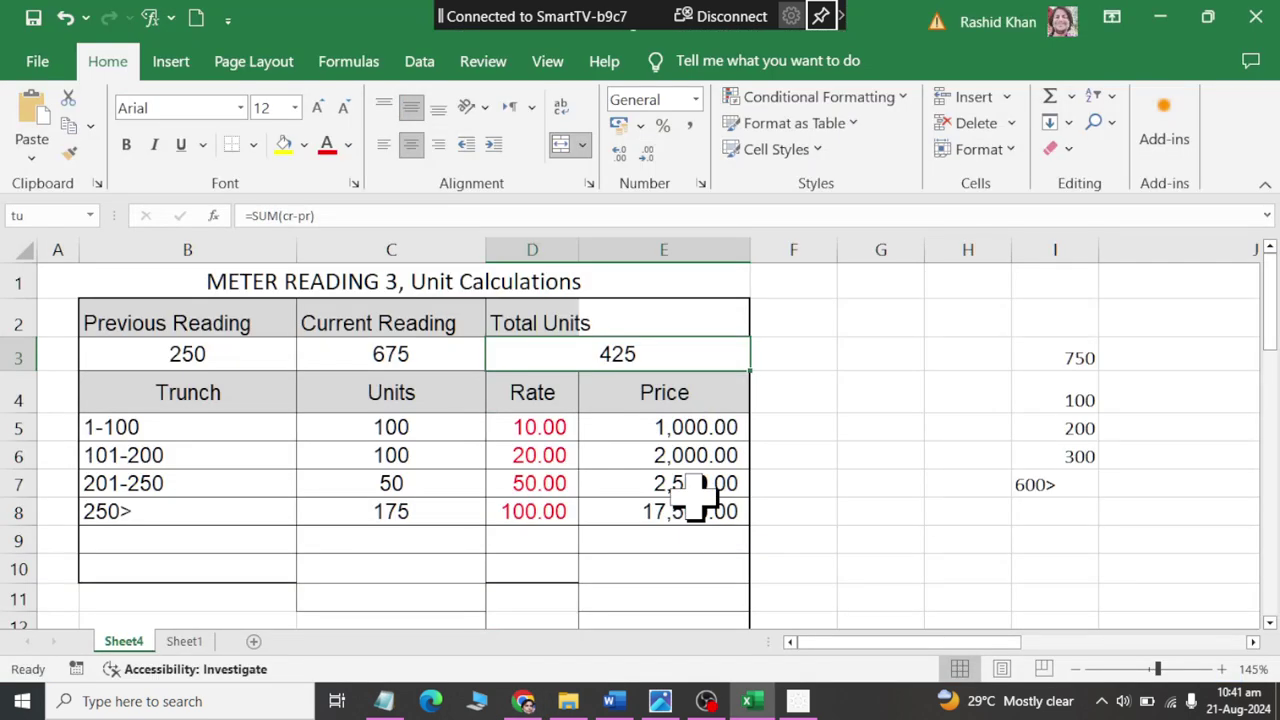
left_click(402, 355)
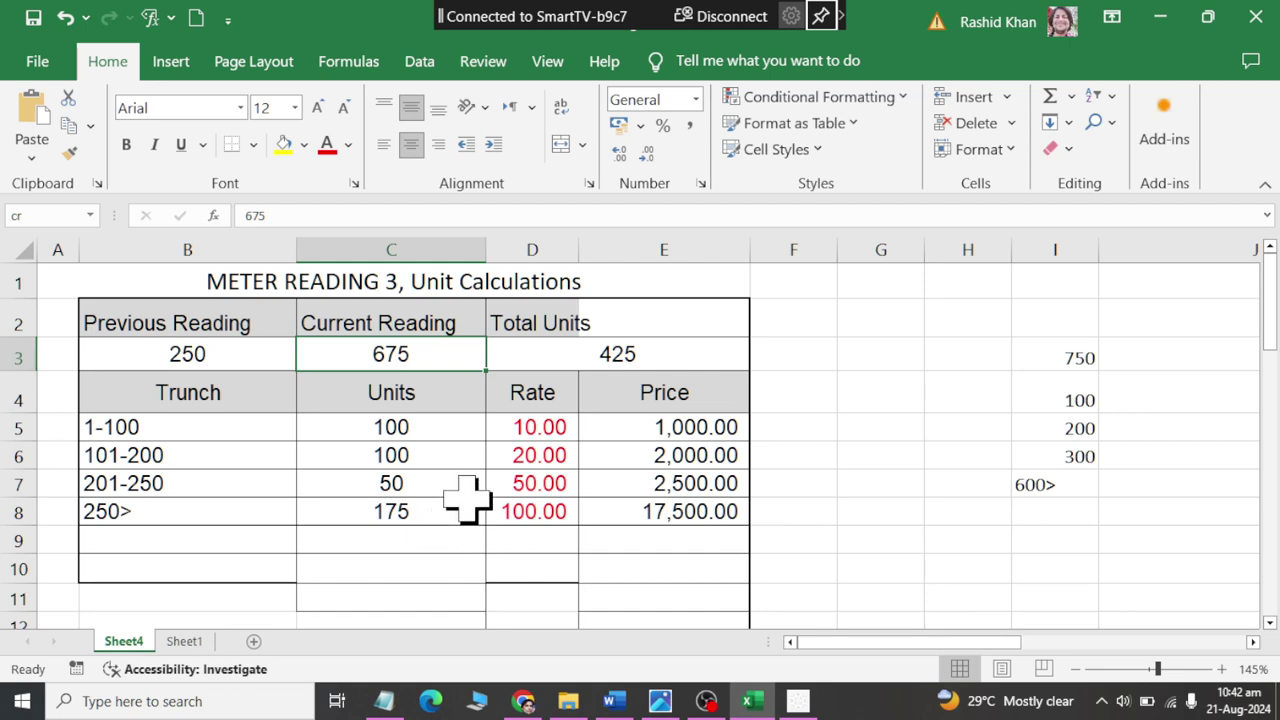
Clear the slab Units values in column C and confirm the Previous_Reading name on B3.
mouse_move(374, 430)
left_mouse_down()
mouse_move(390, 485)
mouse_move(386, 590)
left_mouse_up()
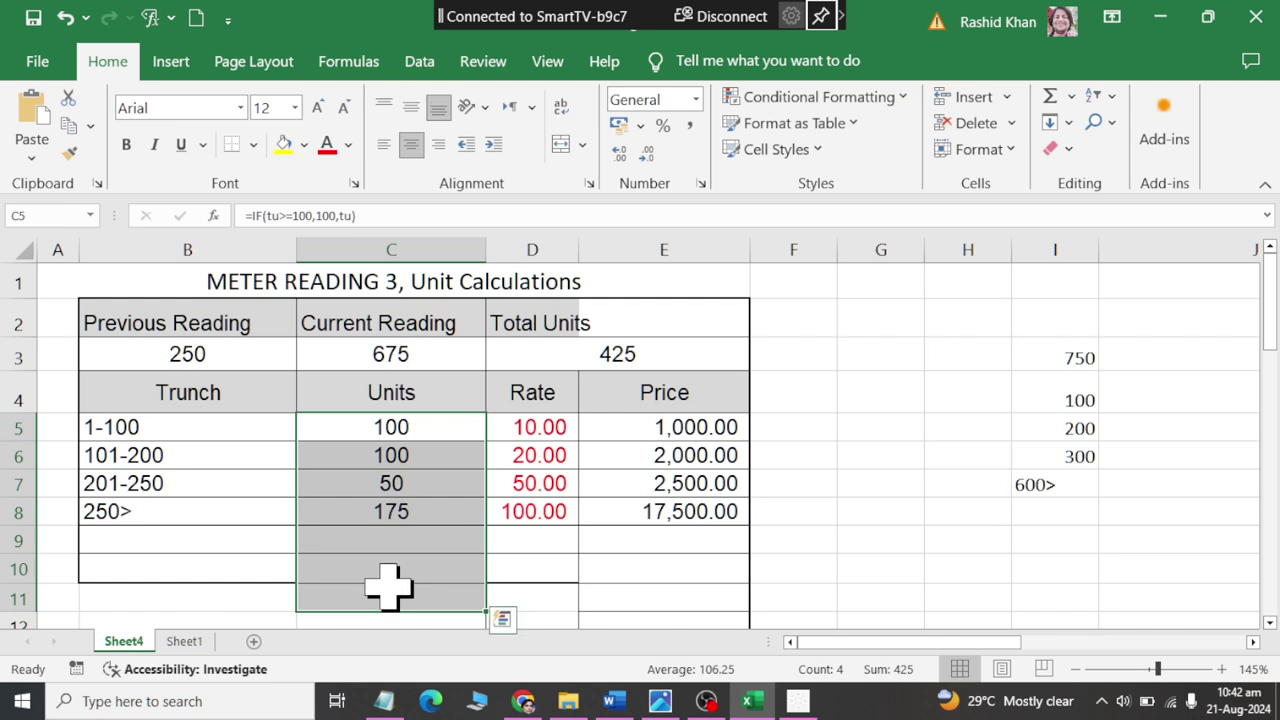
key("Delete")
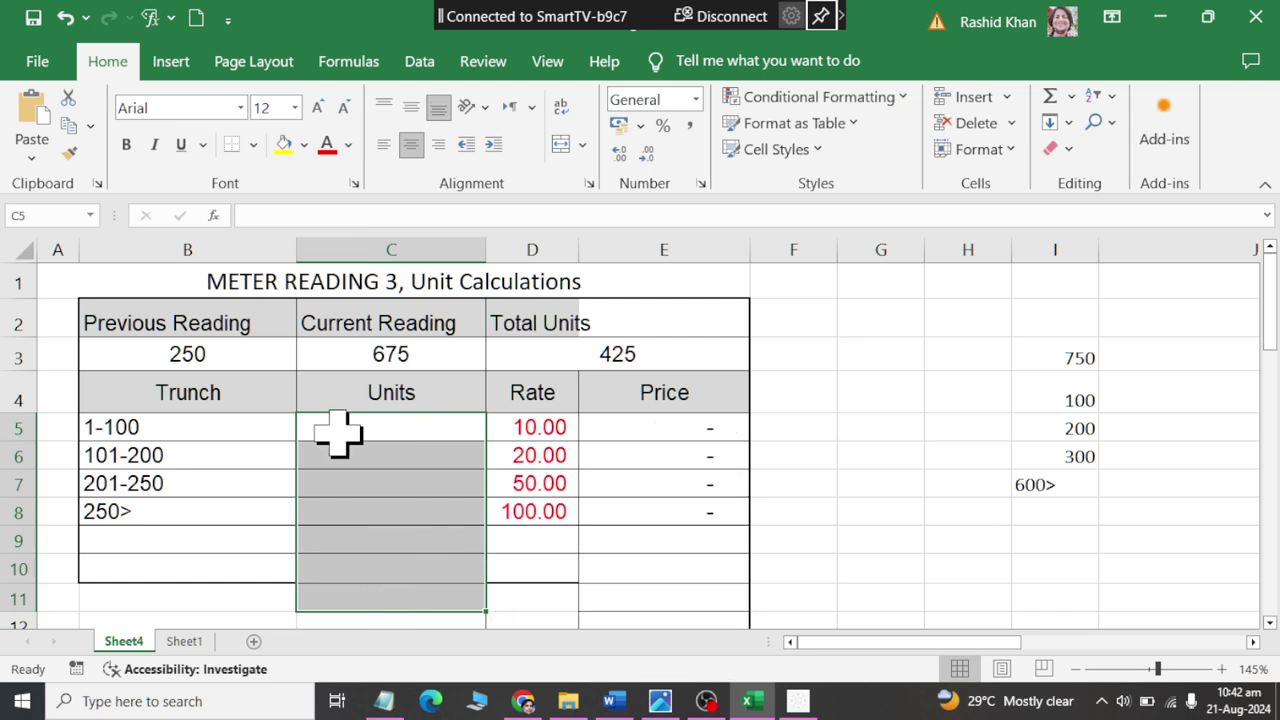
left_click(194, 357)
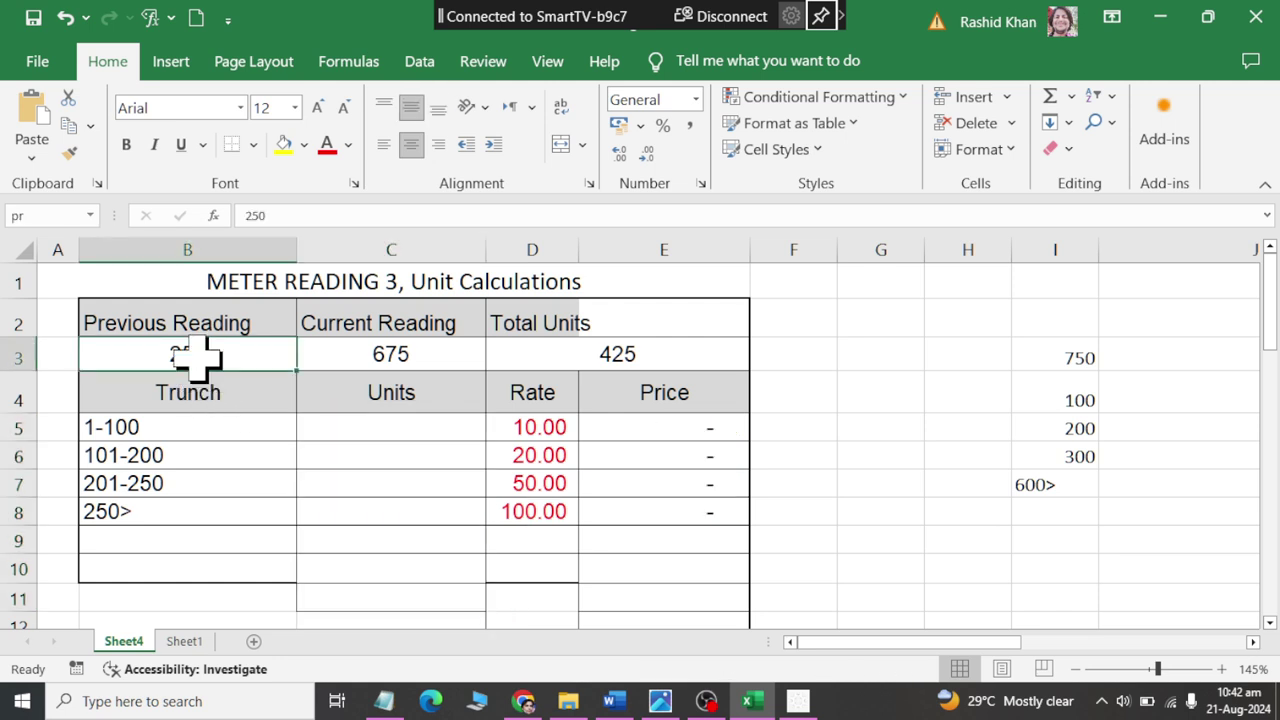
left_click(349, 63)
left_click(640, 99)
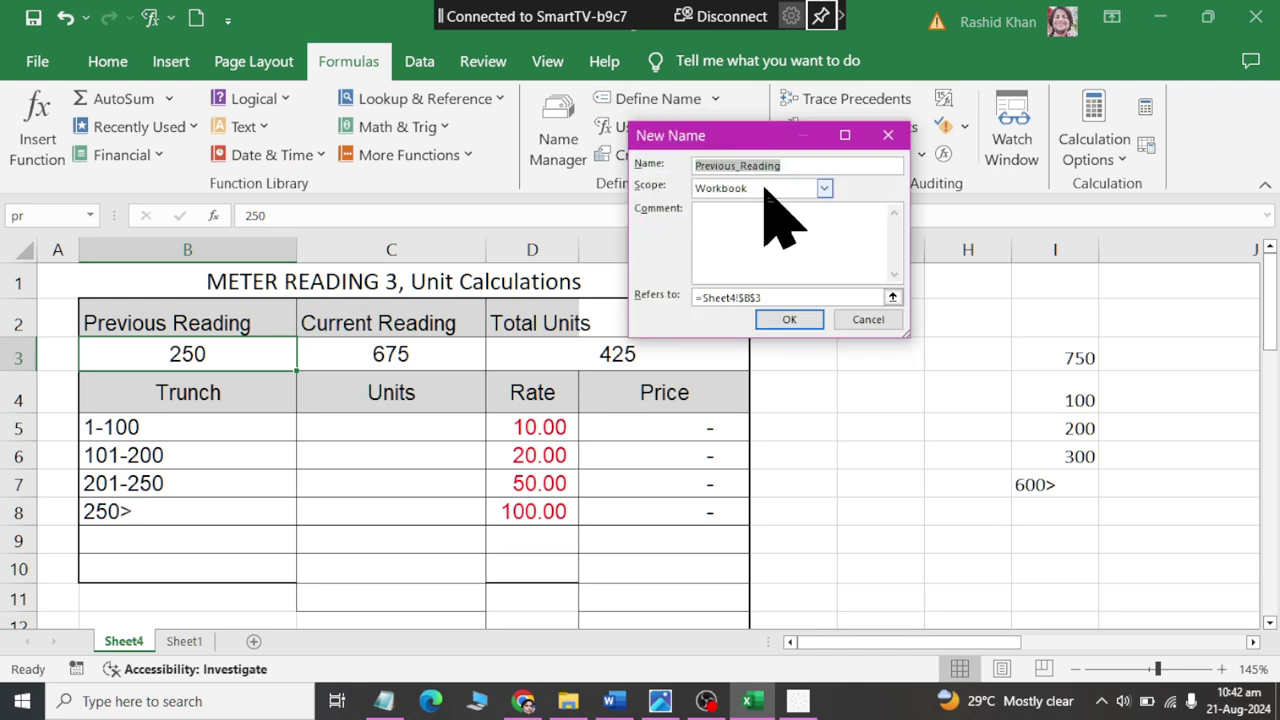
key("Return")
Check the names of the current reading and Total Units cells, then delete Total Units.
left_click(440, 348)
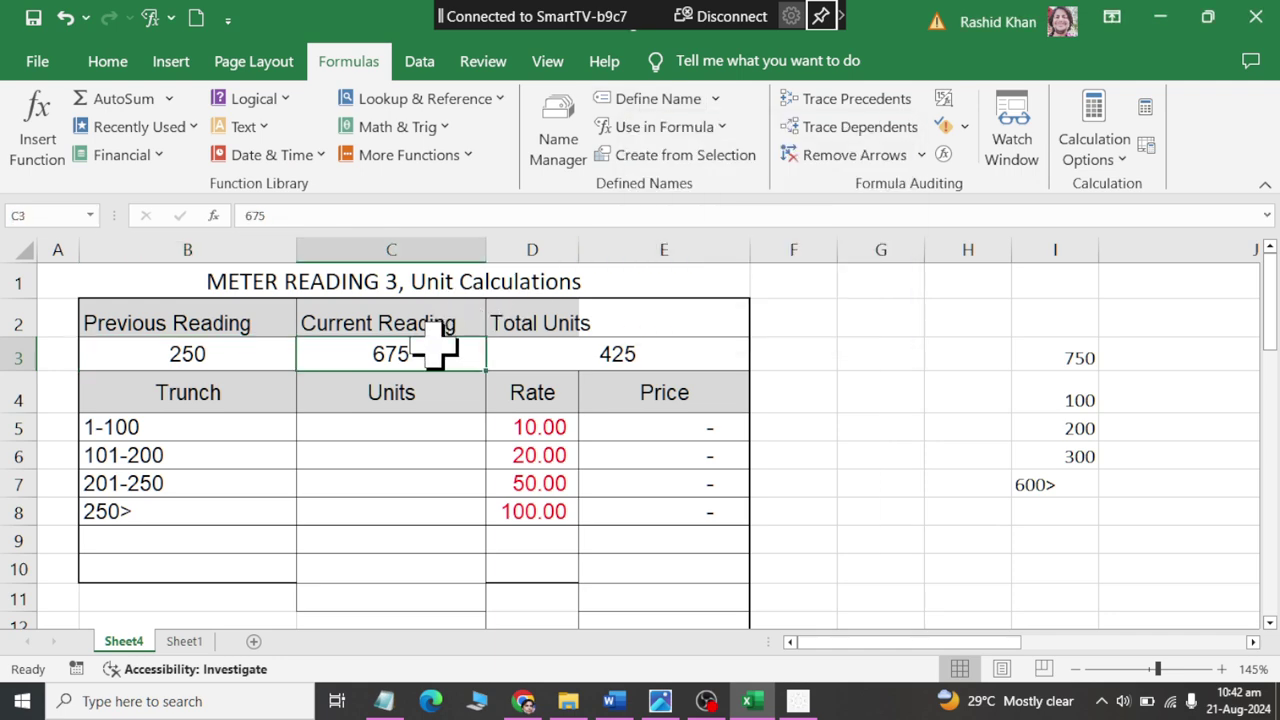
left_click(635, 99)
key("Return")
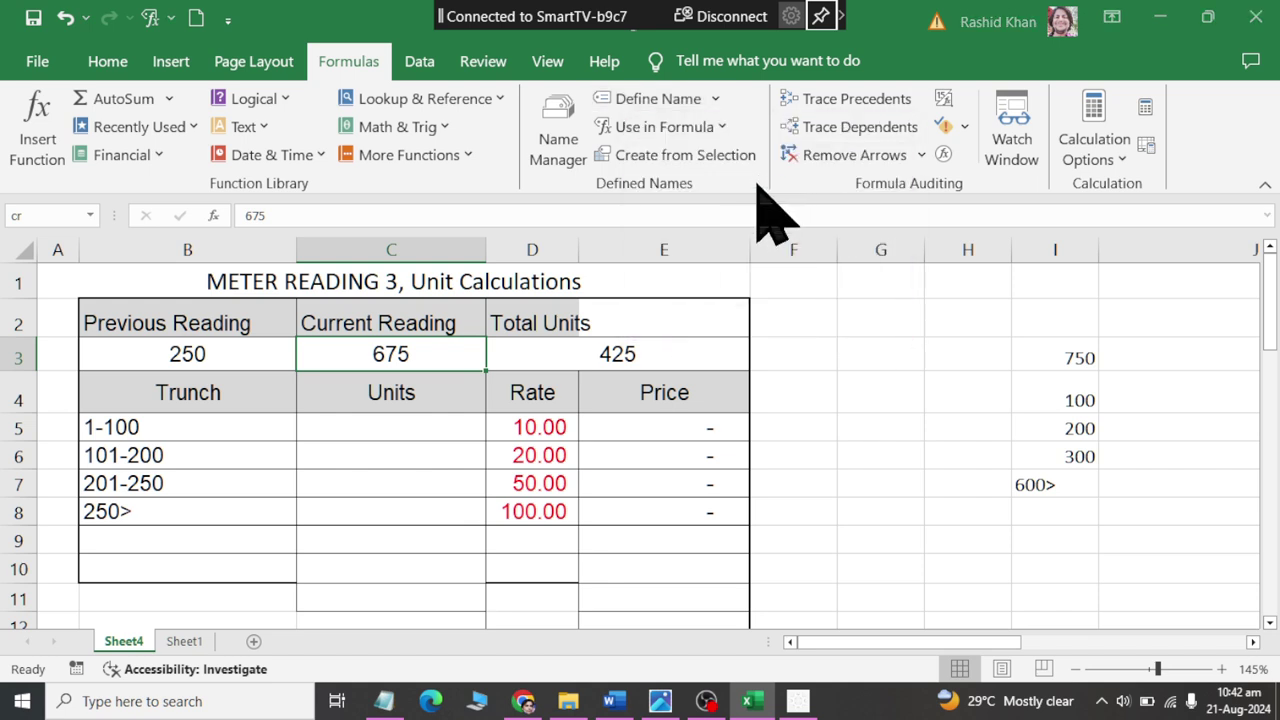
left_click(657, 349)
left_click(648, 100)
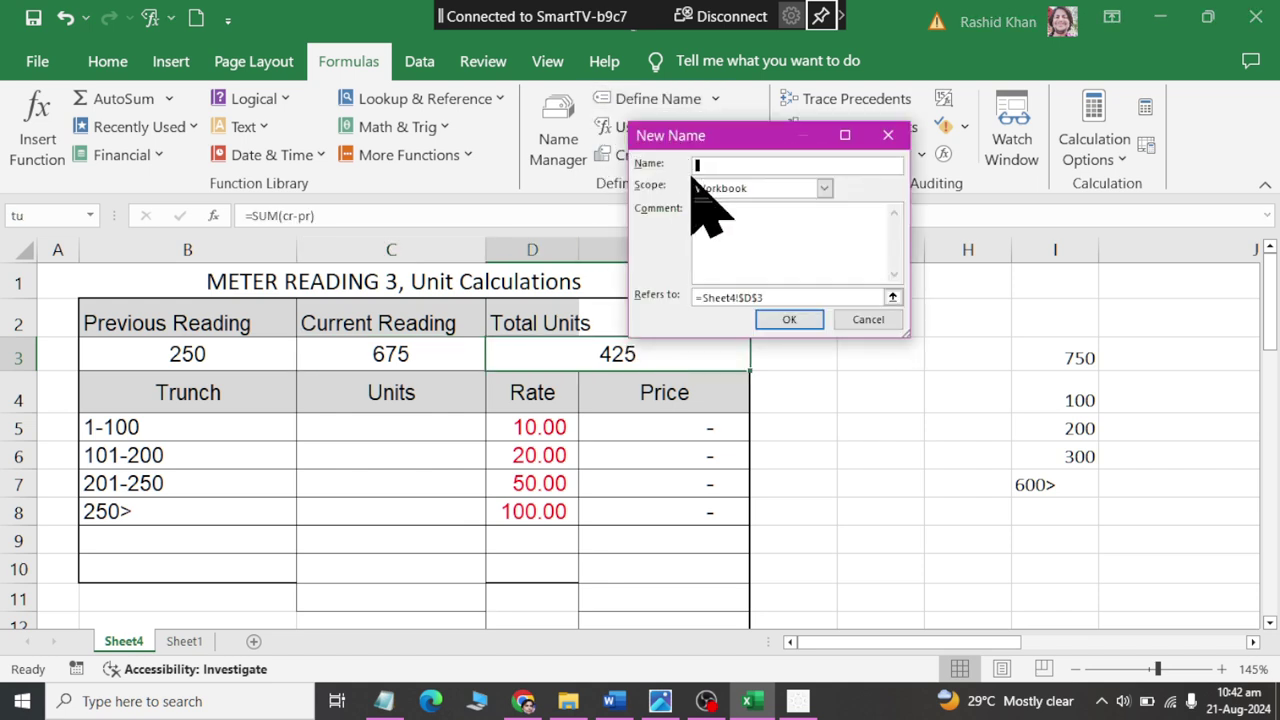
key("Escape")
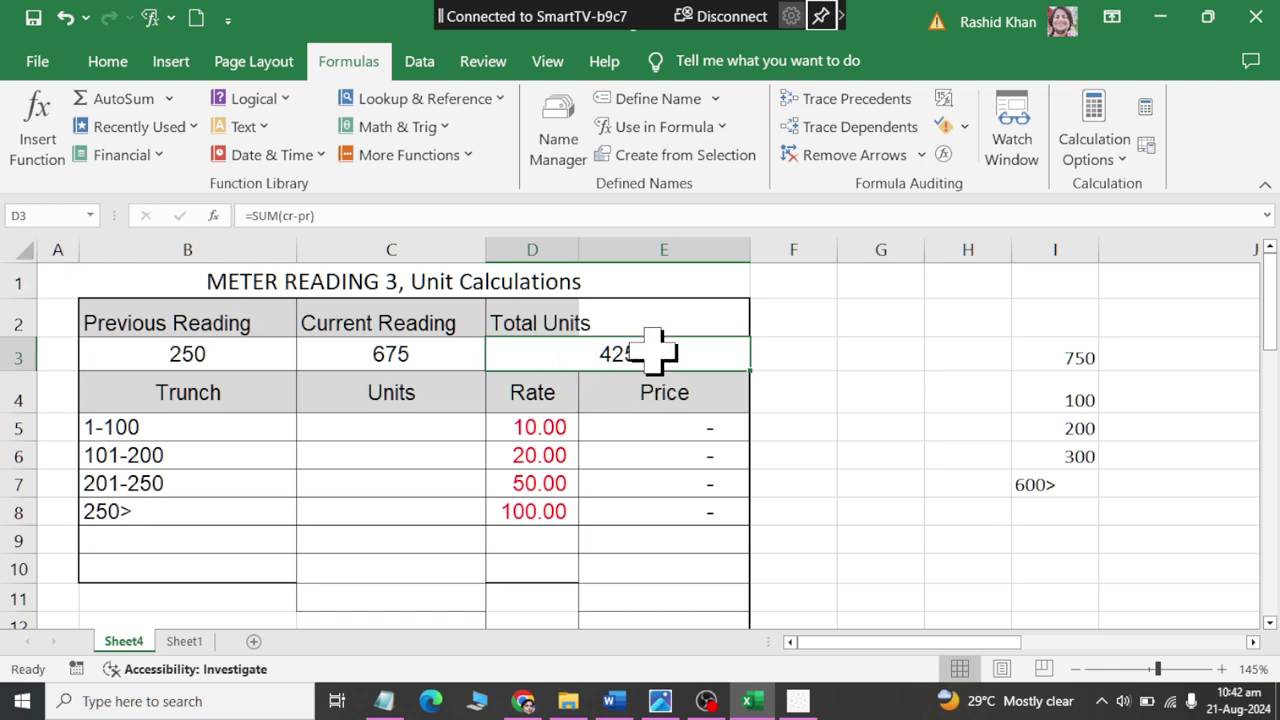
key("Delete")
type("tu")
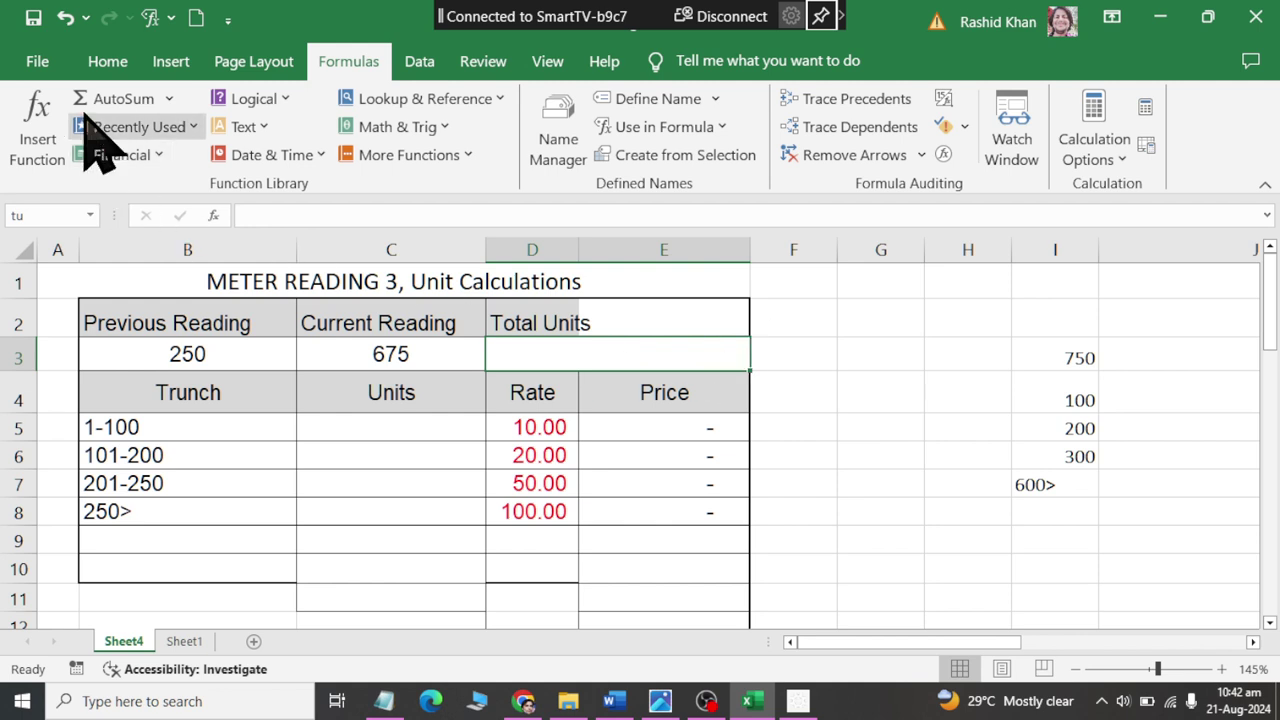
Enter =SUM(cr-pr) in Total Units so it shows 425 again.
left_click(120, 99)
left_click(372, 362)
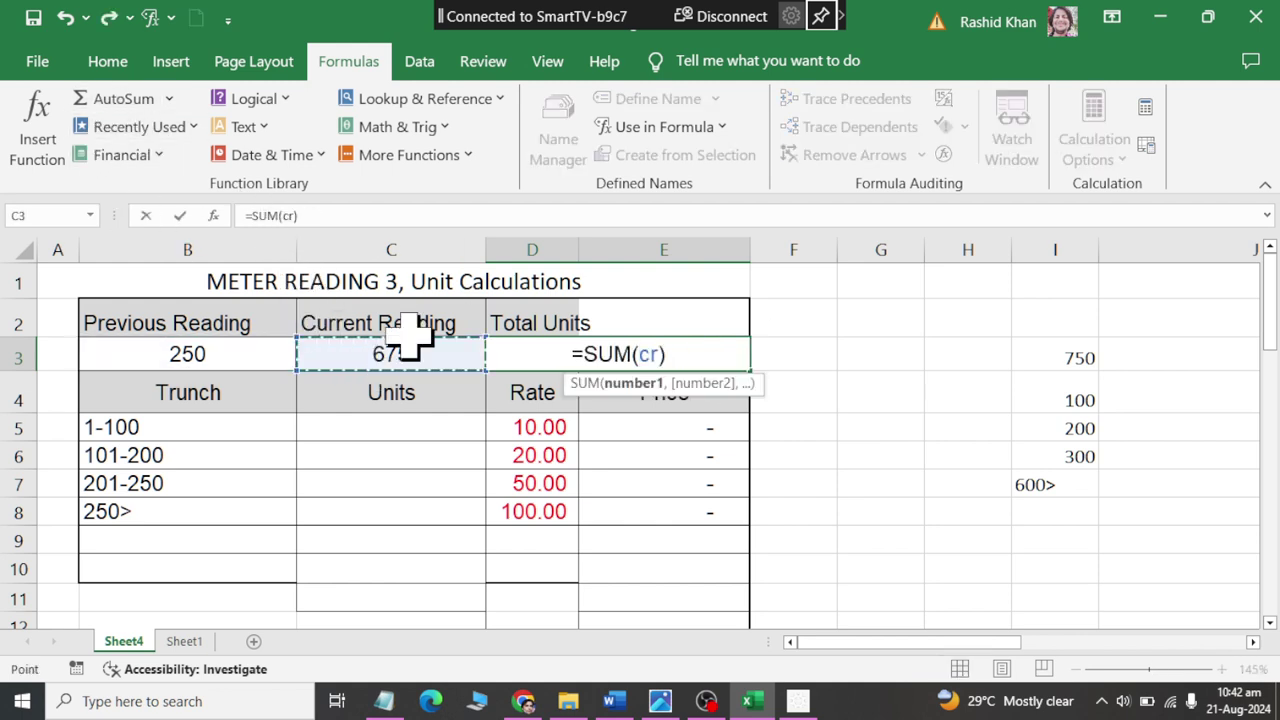
type("-")
left_click(181, 348)
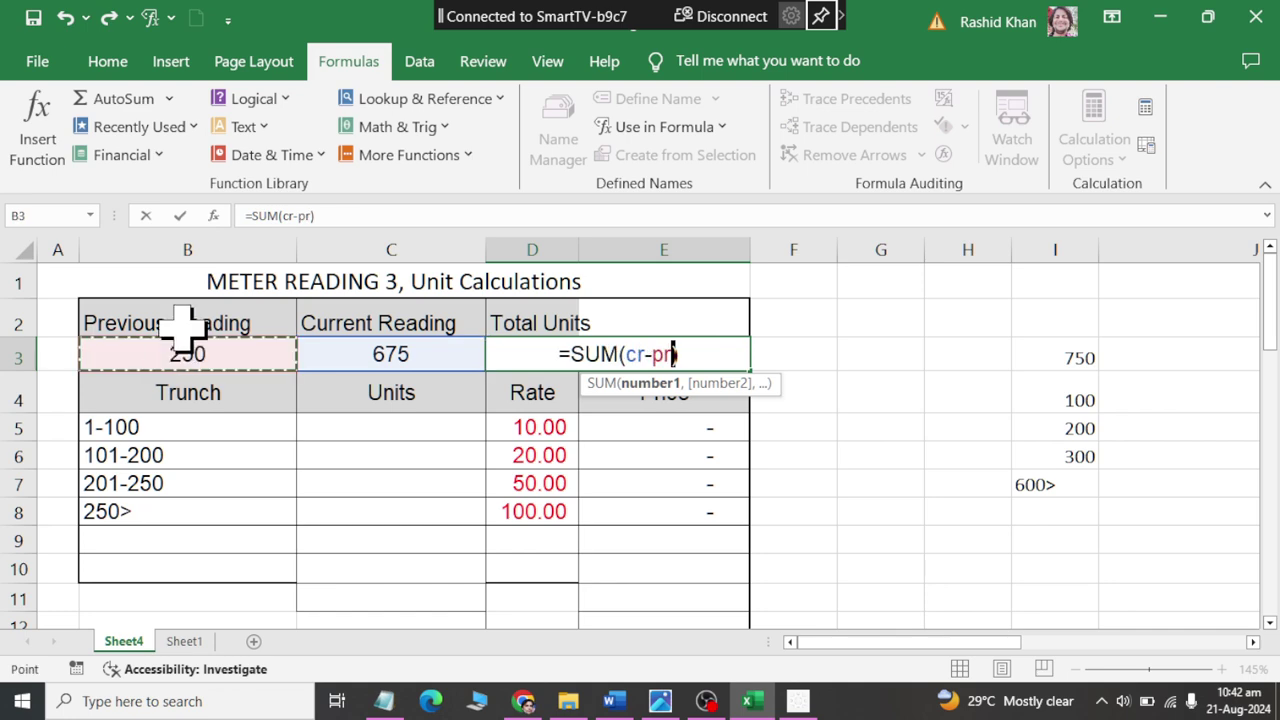
key("Return")
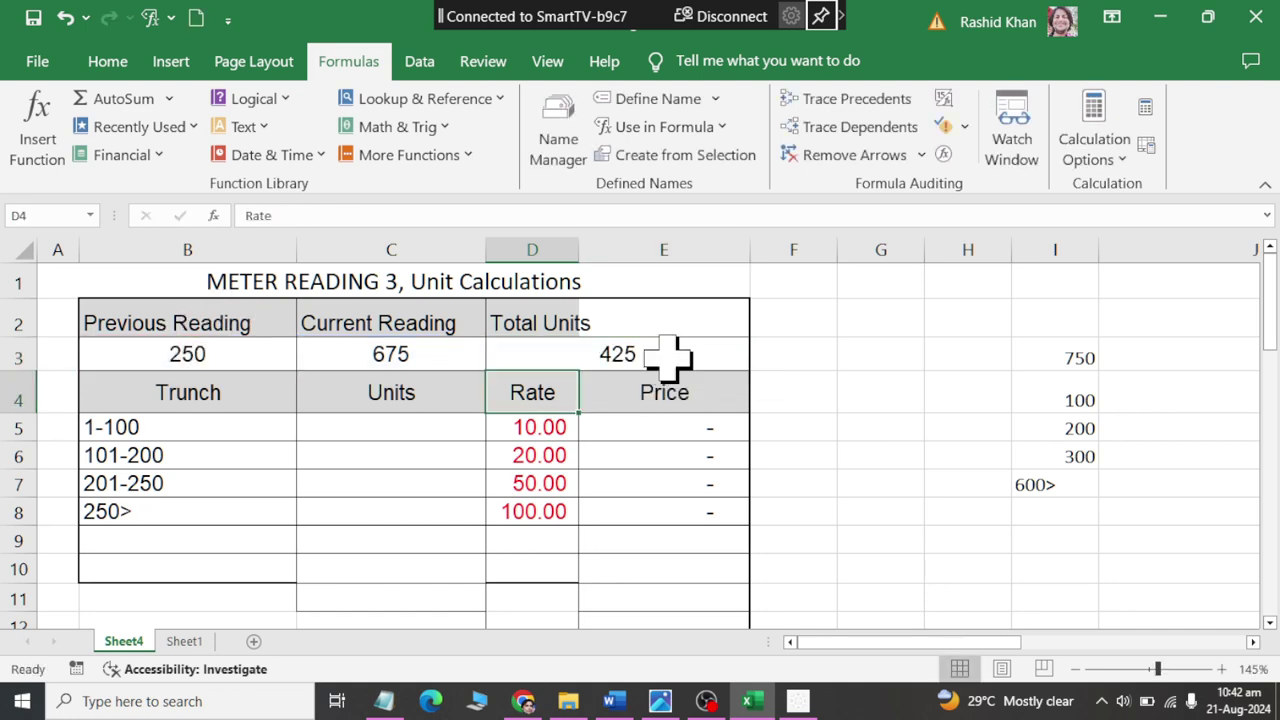
left_click(666, 356)
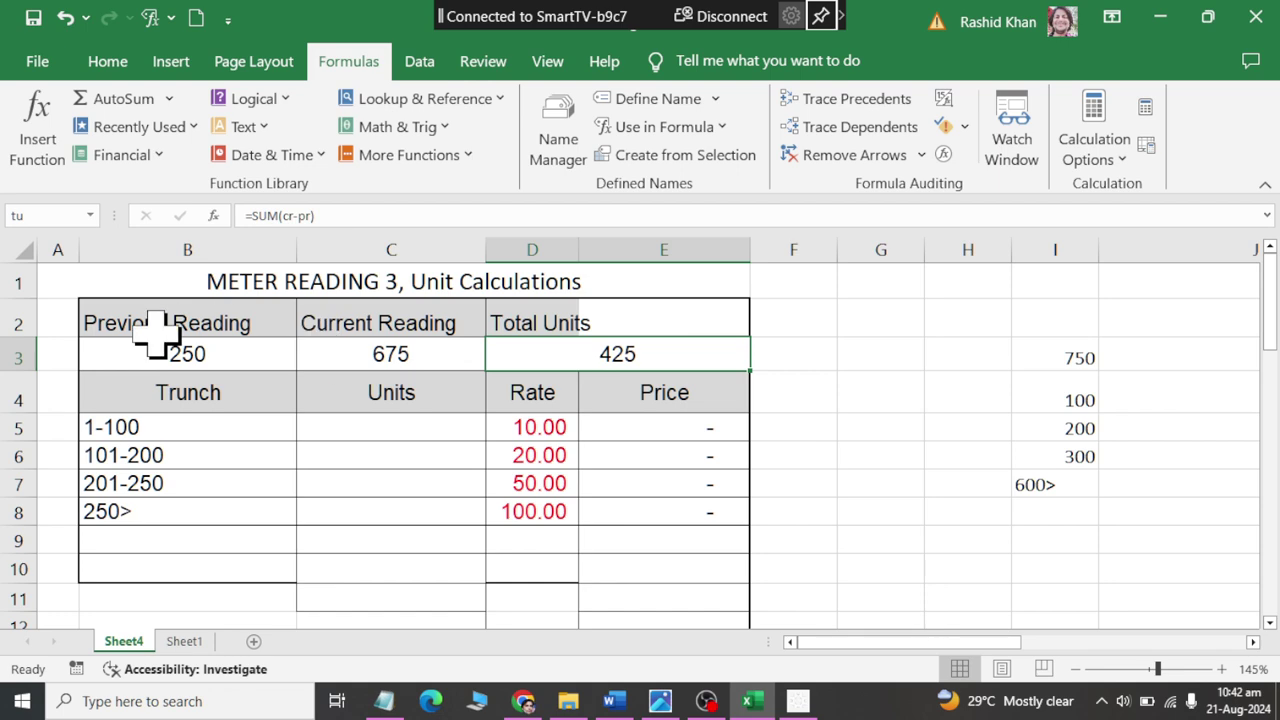
Enter =IF(tu>100,100,tu) in C5 so the 1-100 slab is capped at 100 units.
left_click(388, 425)
type("=i")
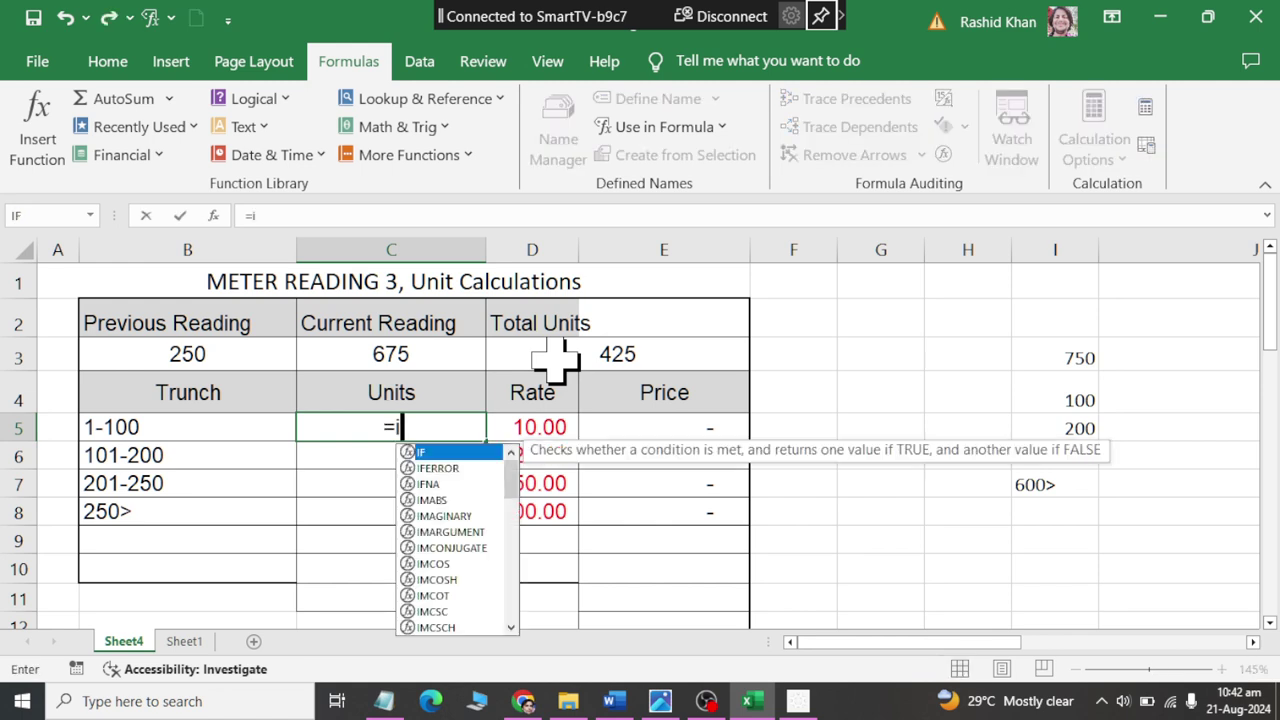
type("f(")
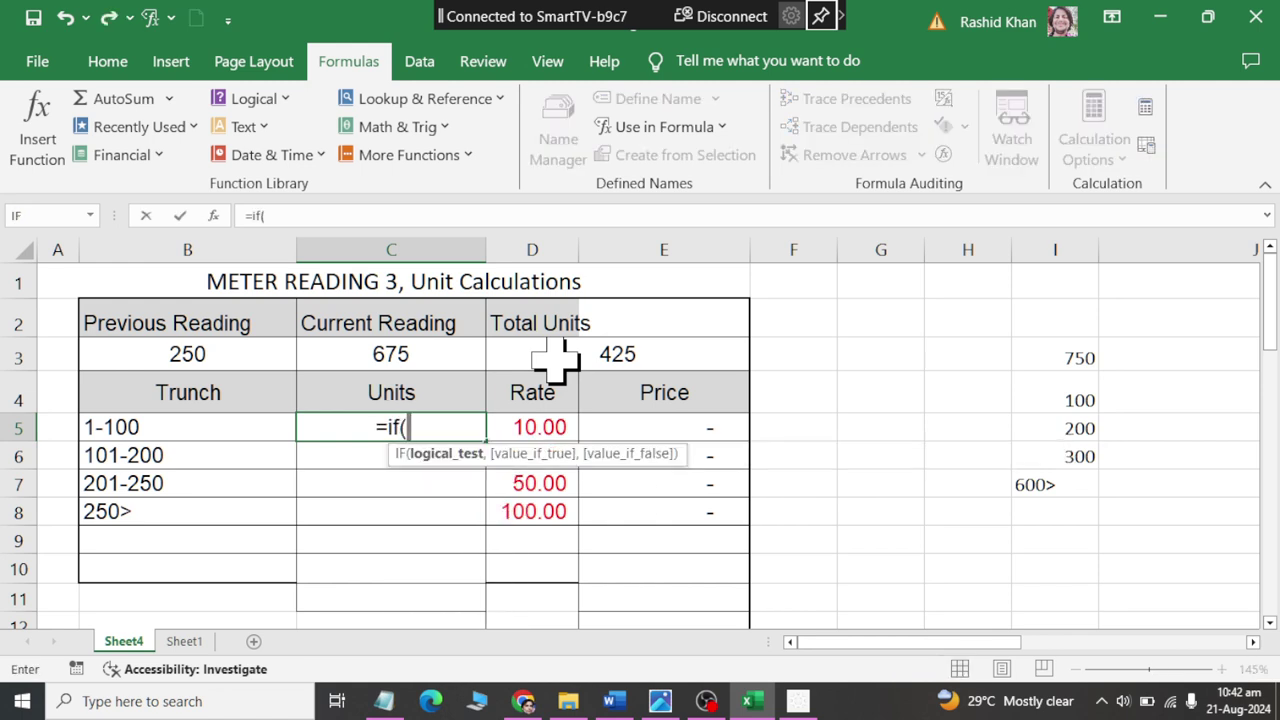
left_click(660, 355)
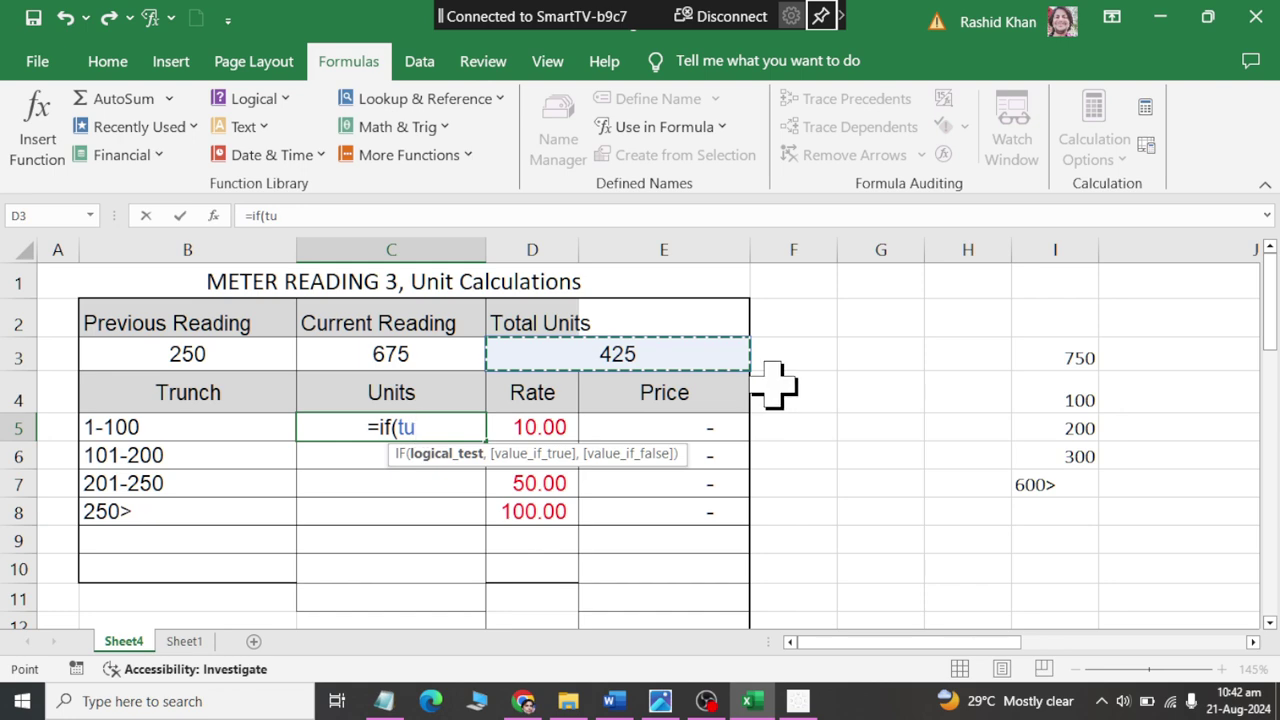
type(">")
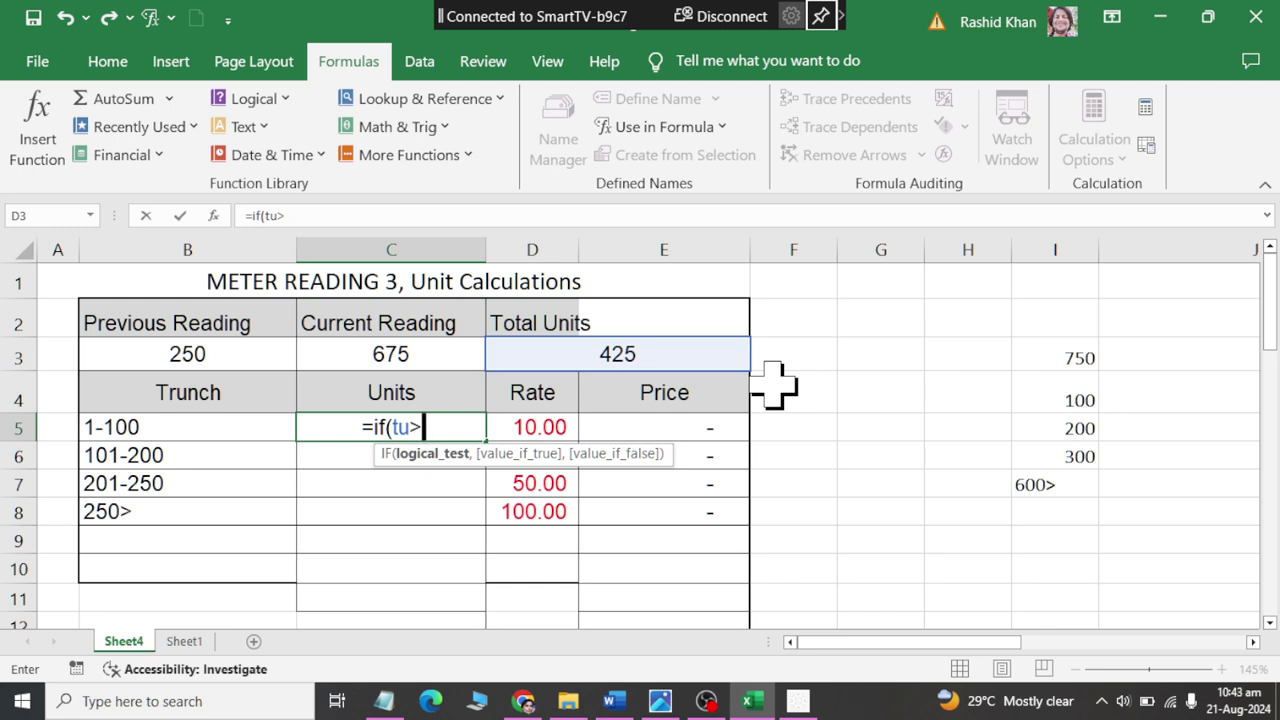
type("100")
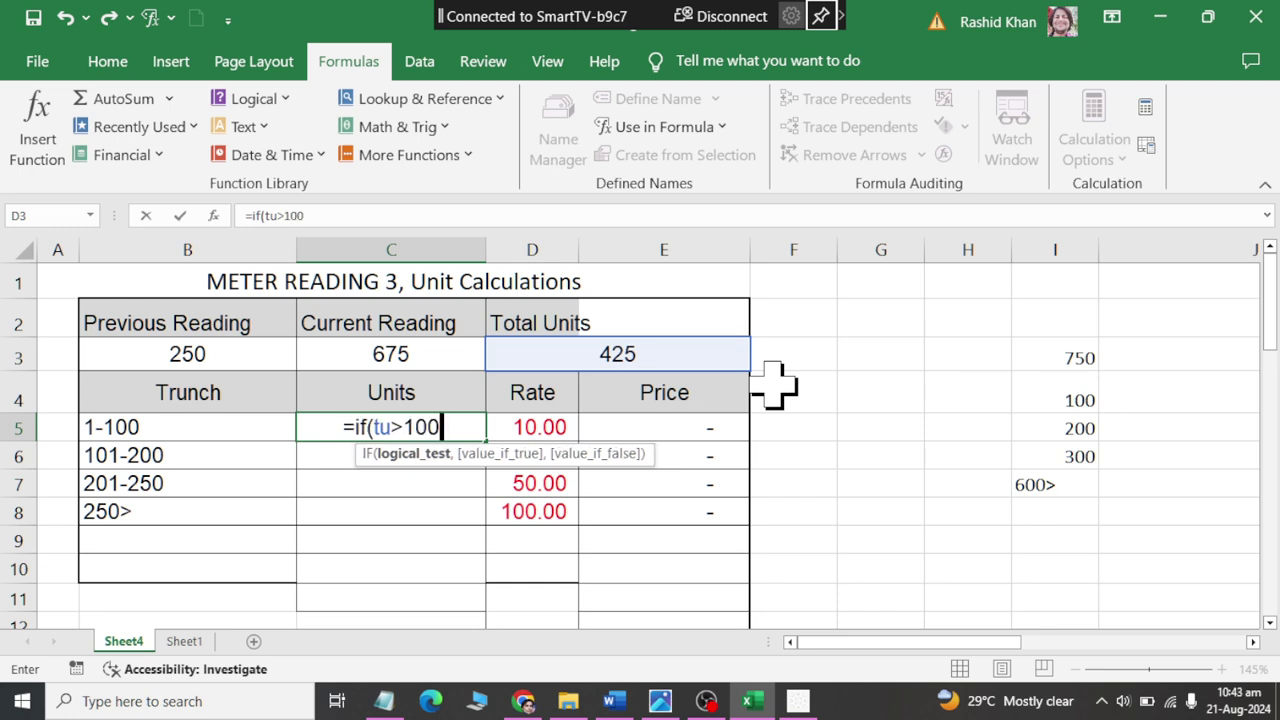
key("BackSpace")
key("BackSpace")
key("BackSpace")
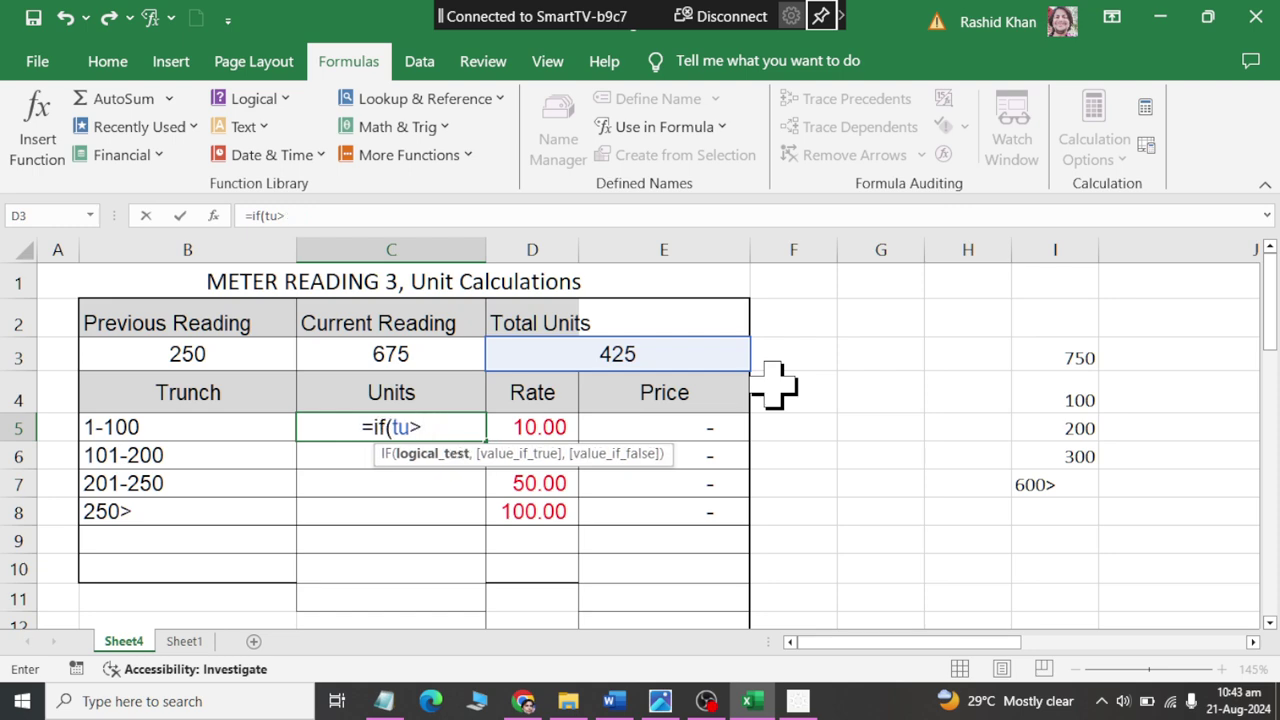
type("1")
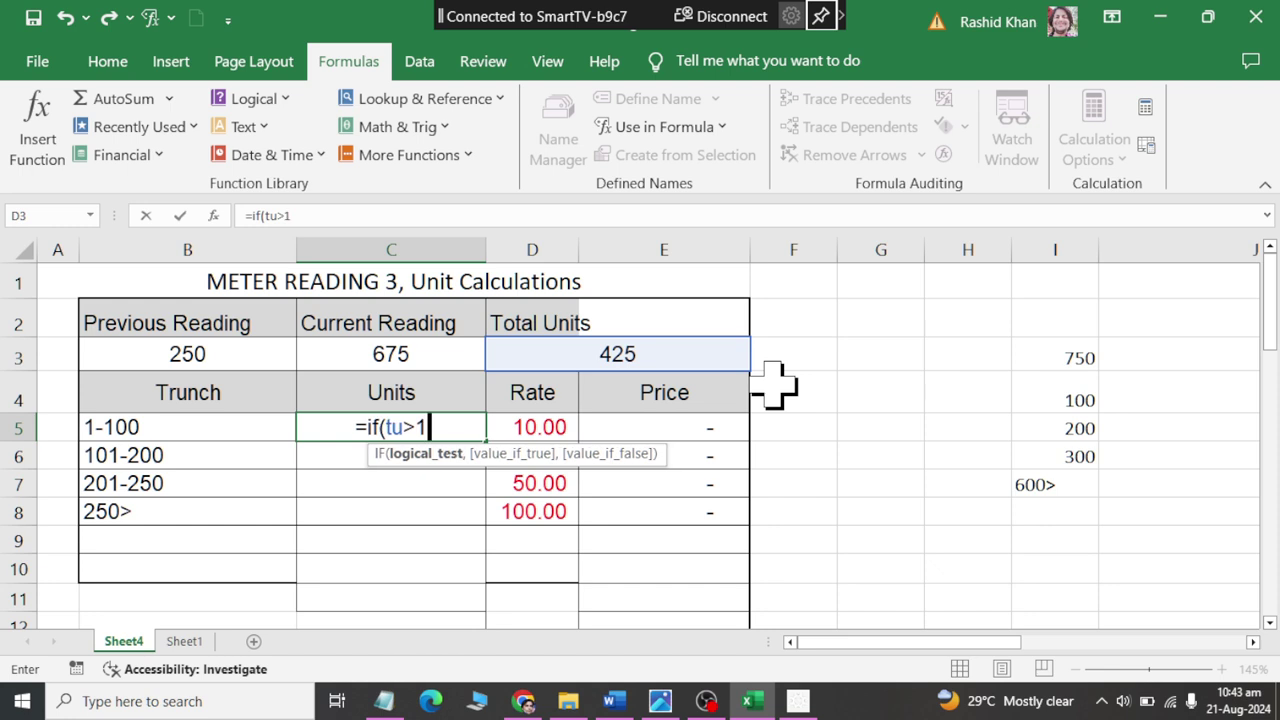
type("00")
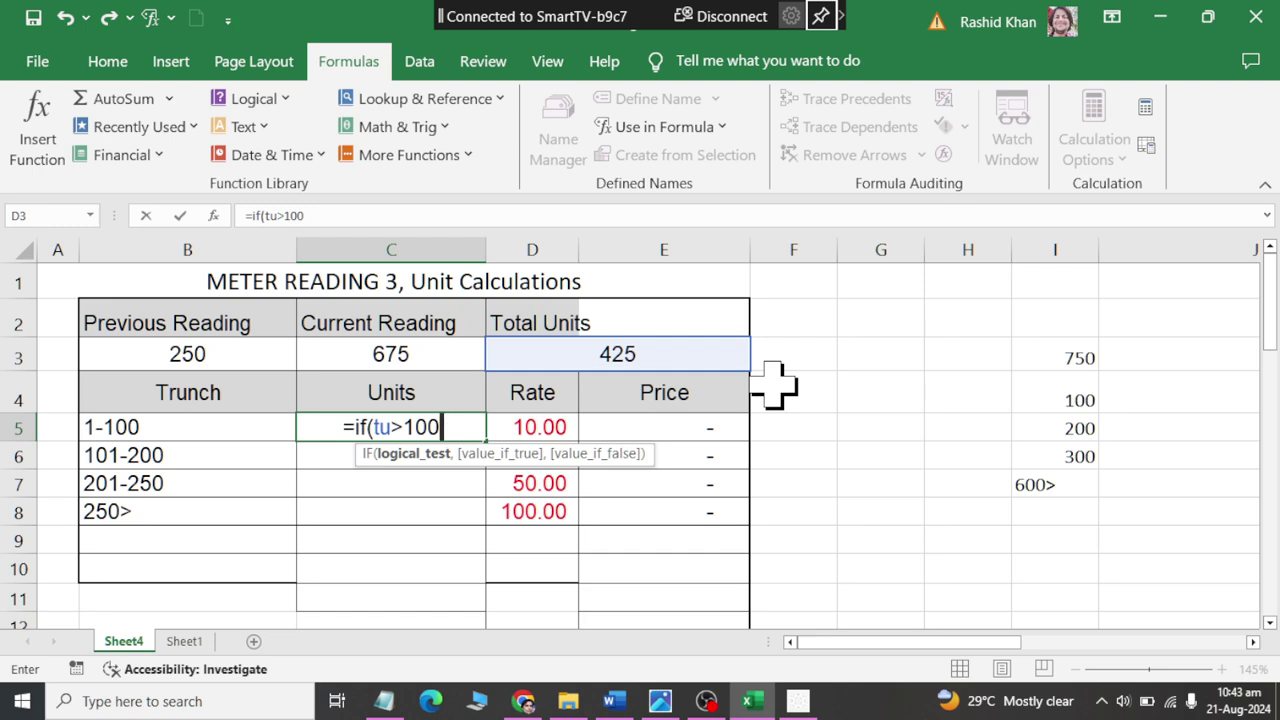
type(",100")
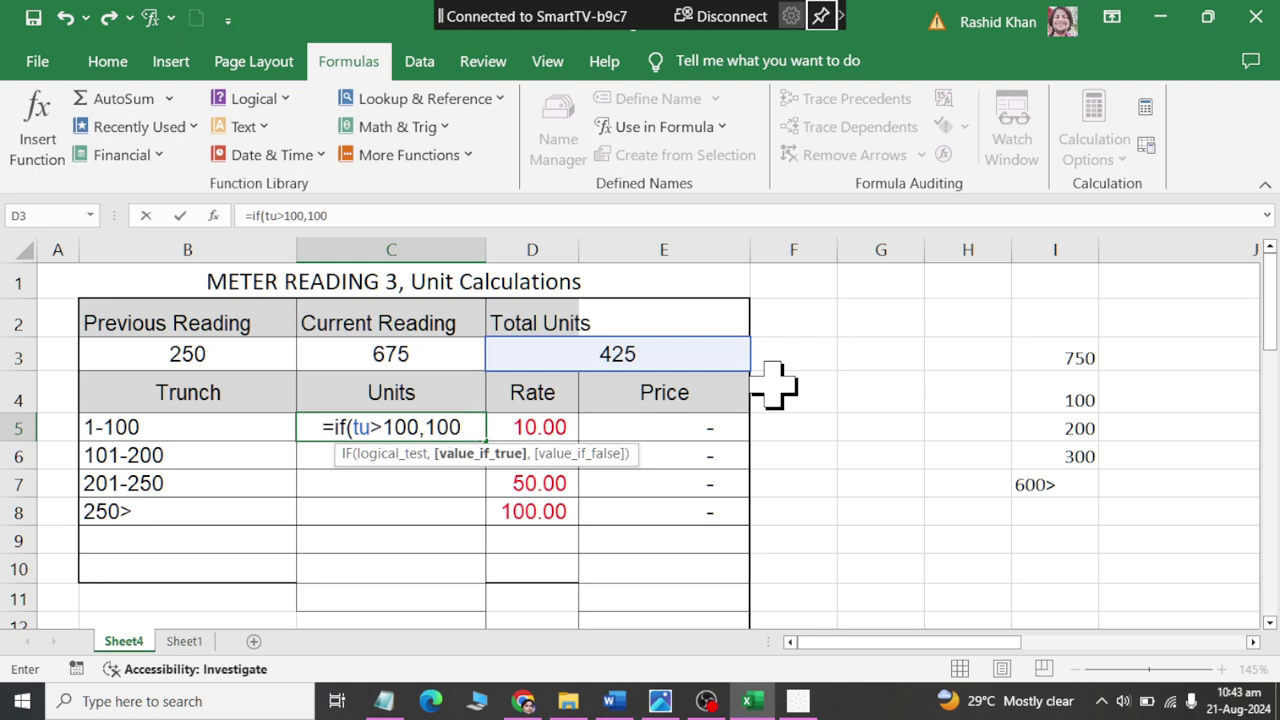
type(",")
left_click(665, 358)
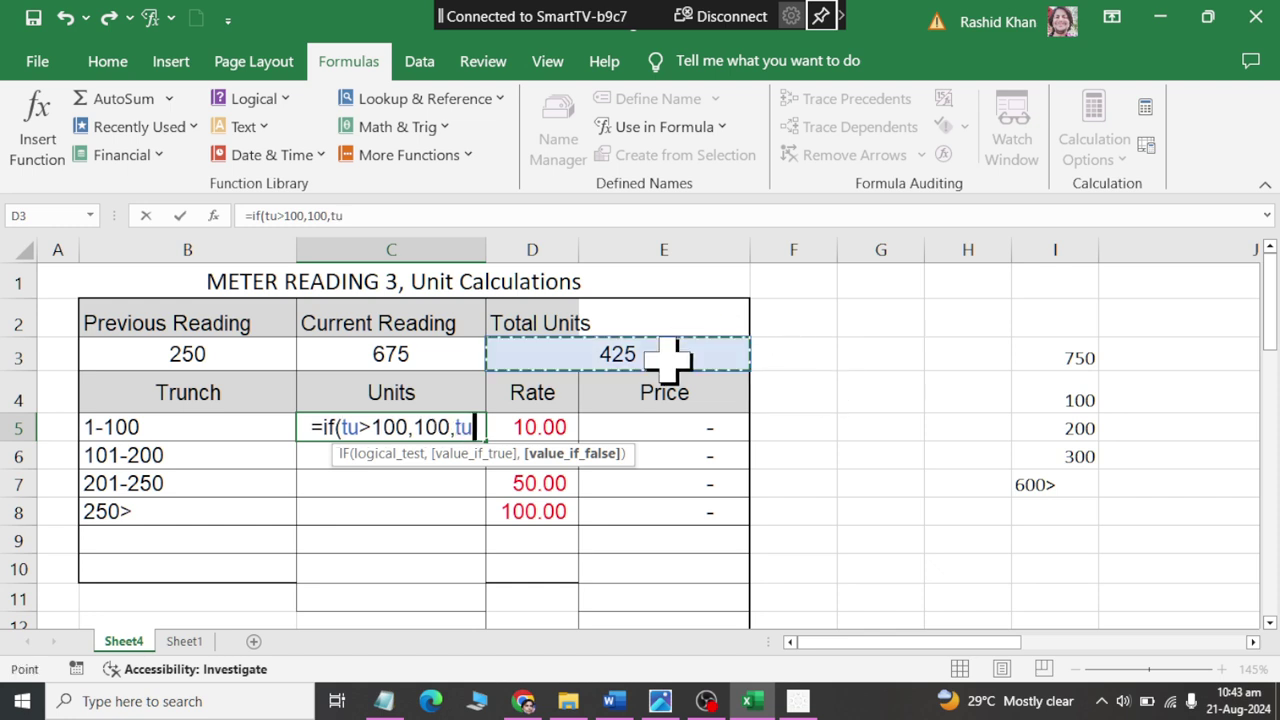
type(")")
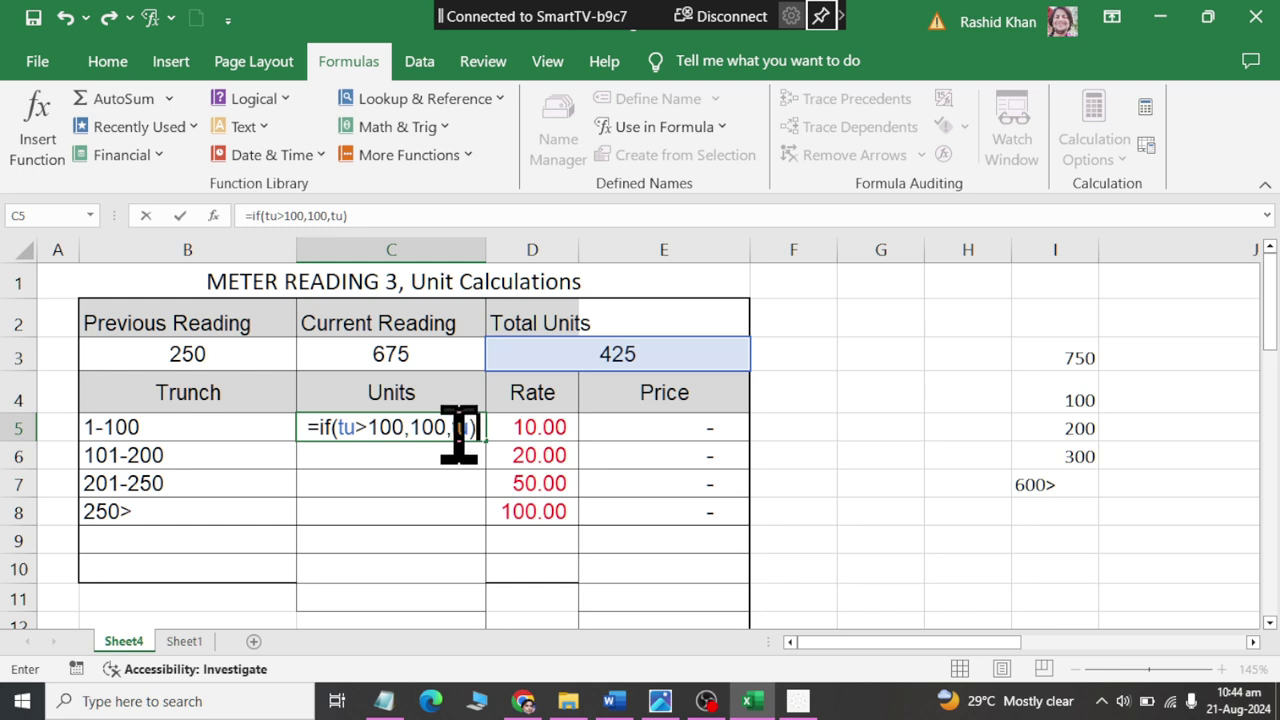
key("Return")
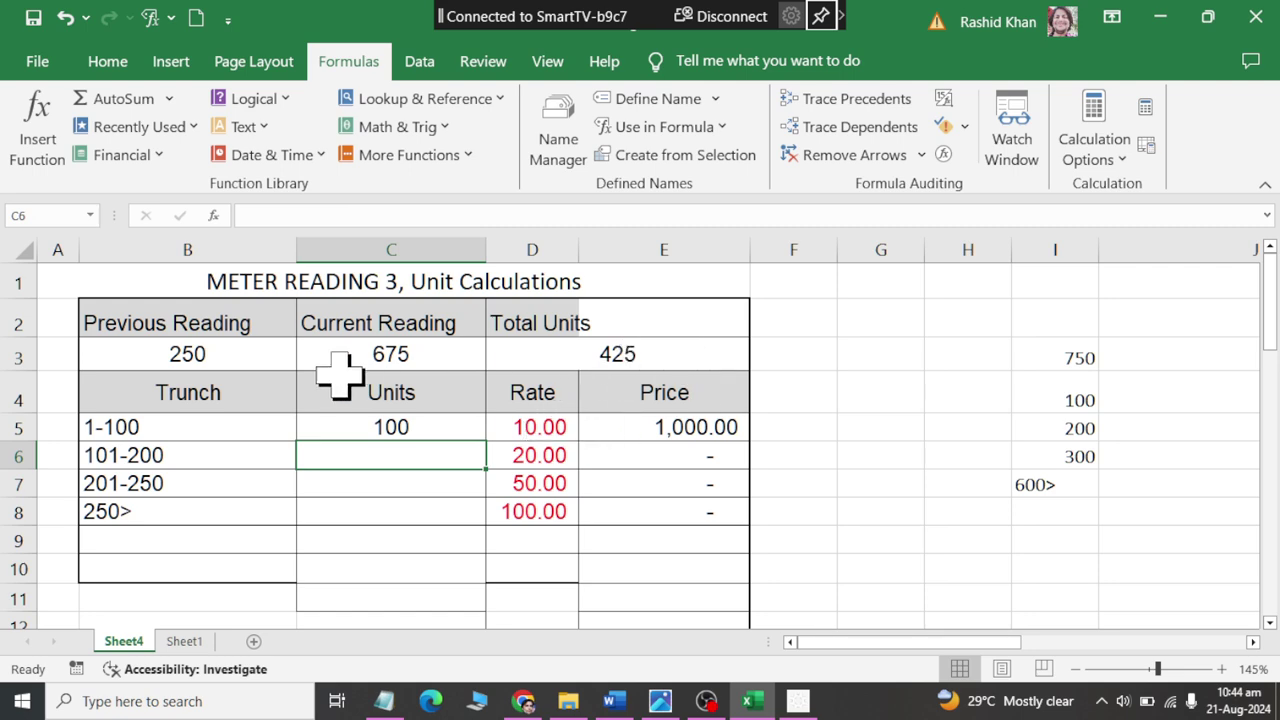
Test the first slab formula with current readings of 290 and 350.
left_click(349, 345)
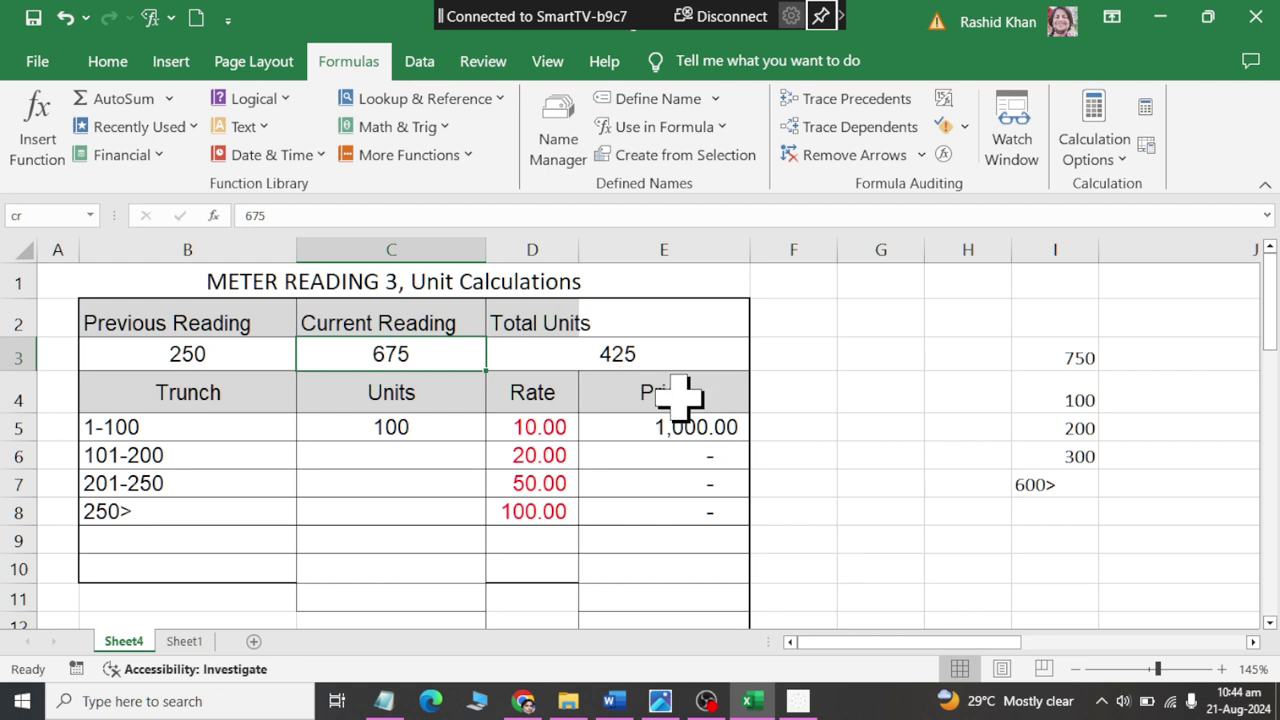
type("290")
key("Return")
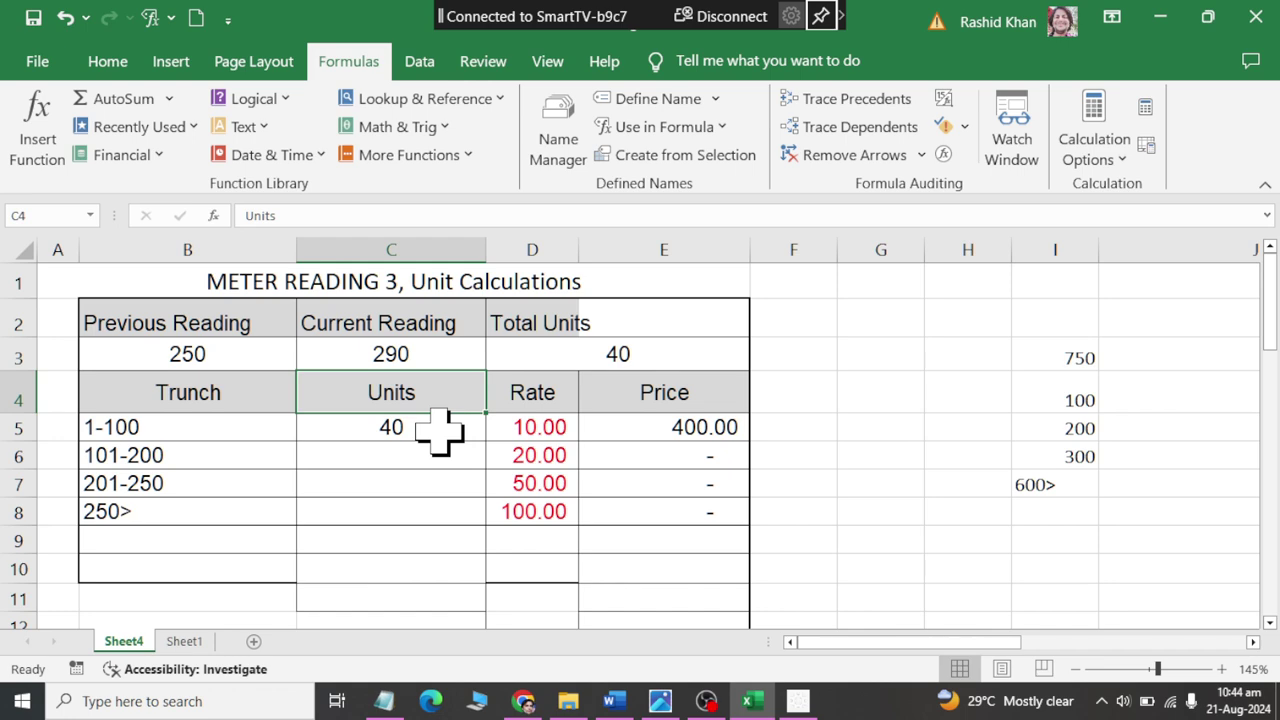
left_click(424, 352)
type("3")
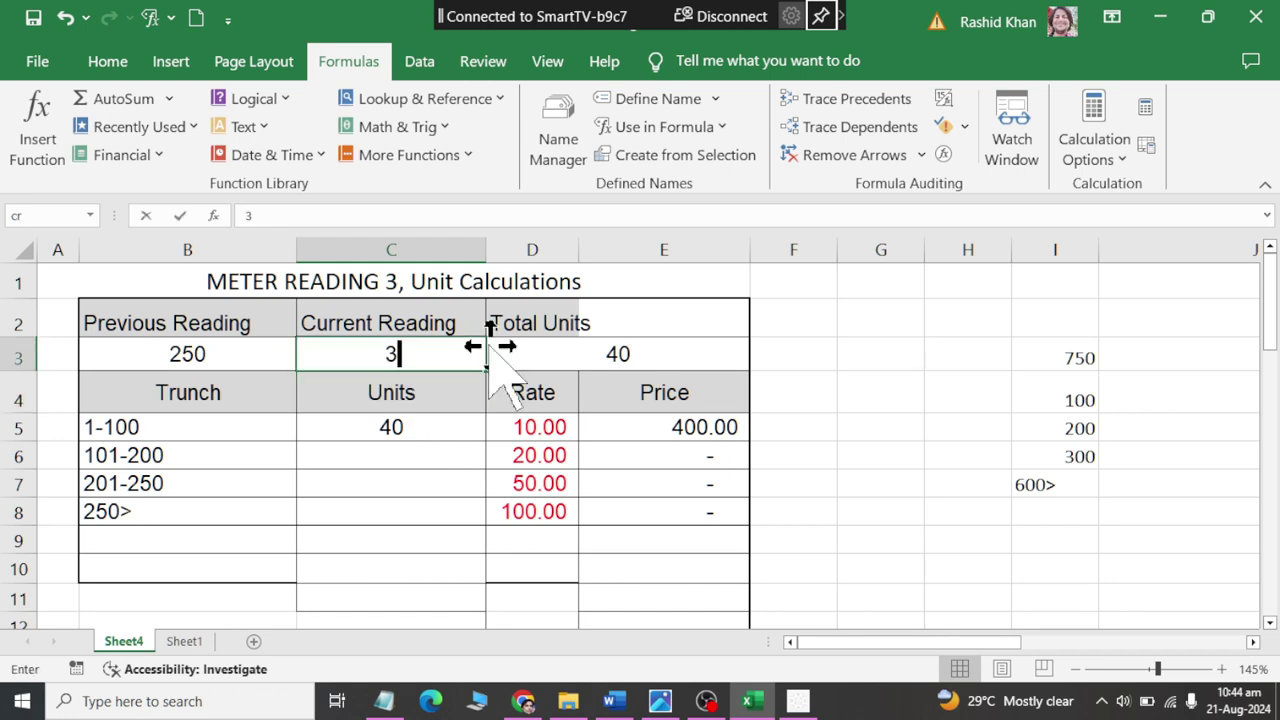
type("6")
key("BackSpace")
type("50")
key("Return")
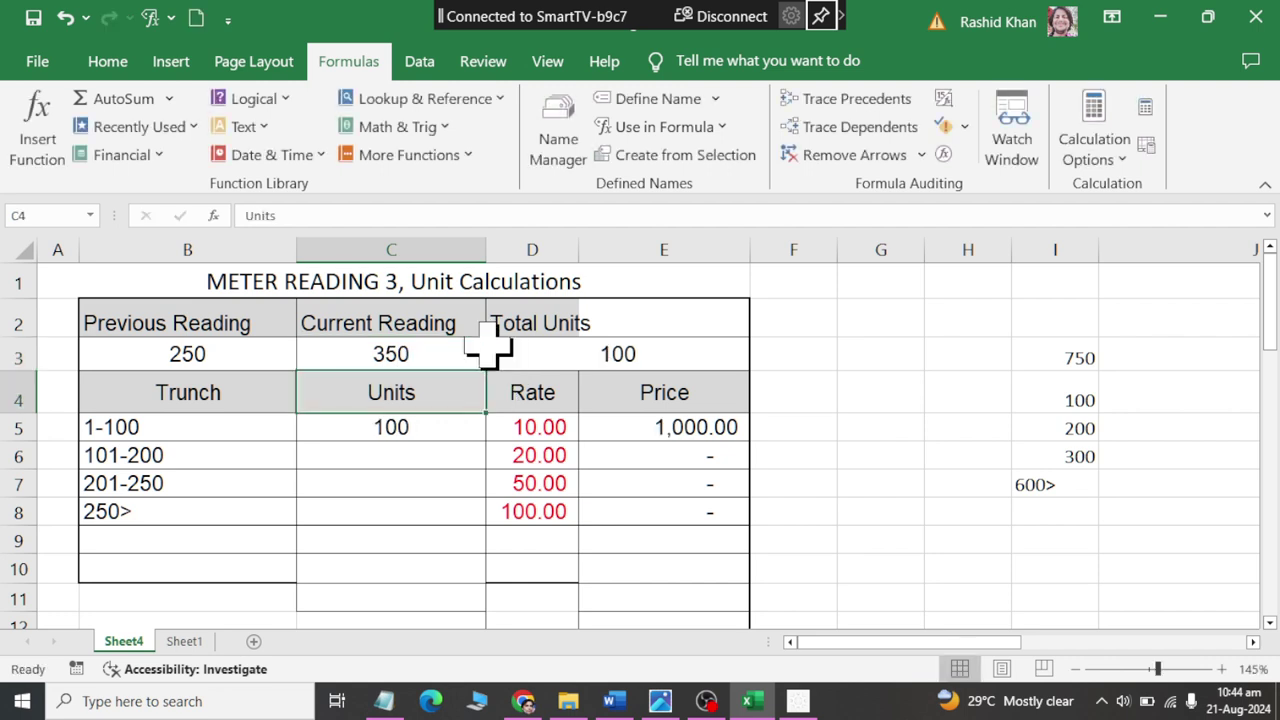
Try current readings of 349 and 350, then set 425 for 175 total units.
left_click(430, 350)
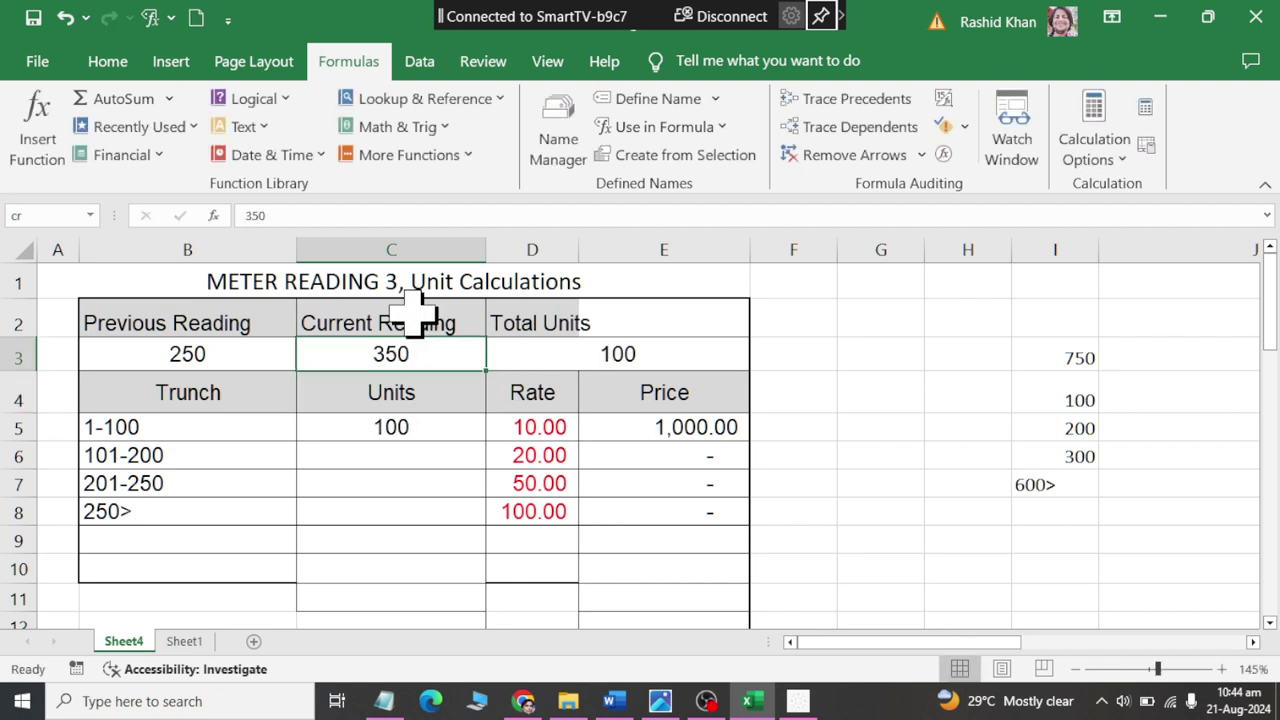
type("349")
key("Return")
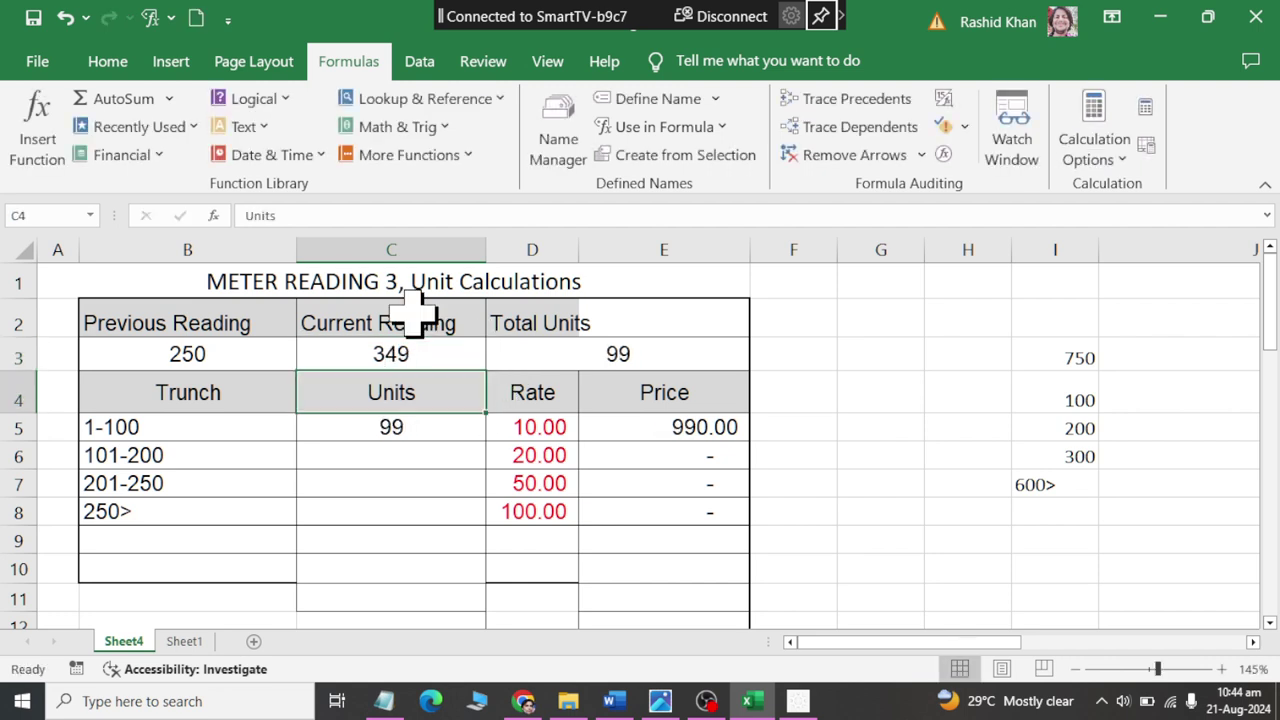
left_click(447, 352)
type("3")
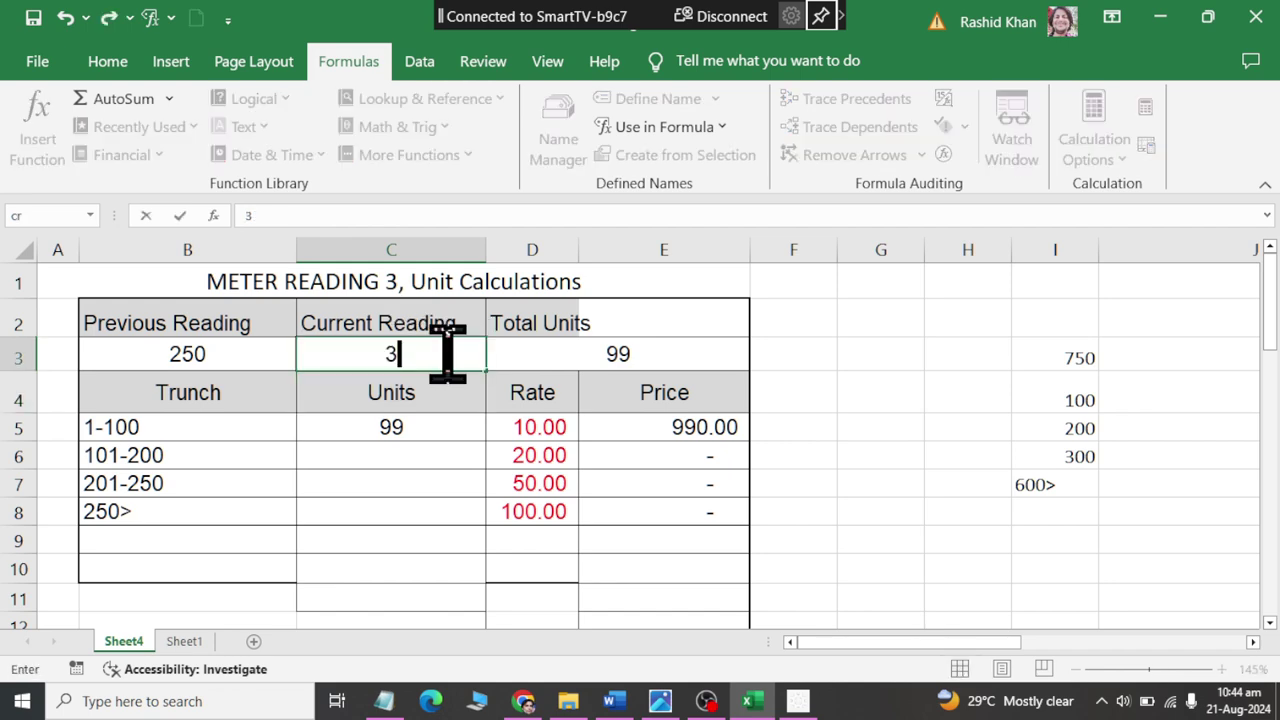
type("50")
key("Return")
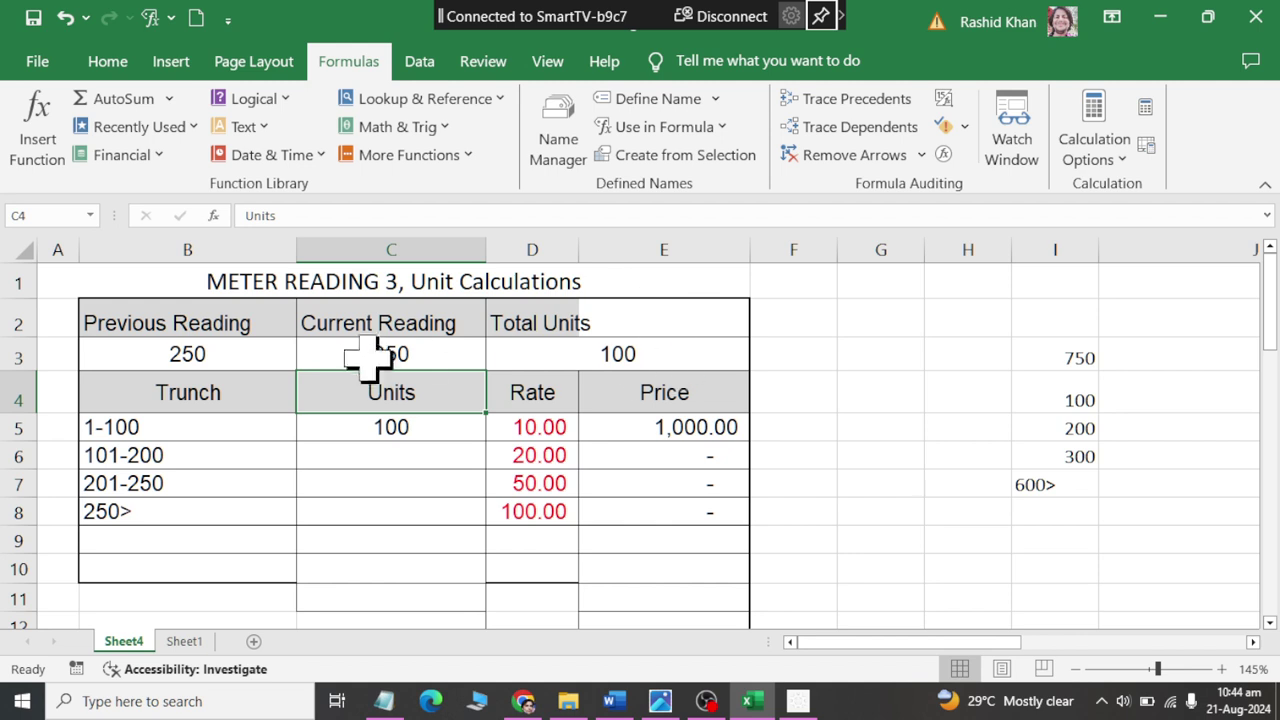
left_click(358, 356)
type("42")
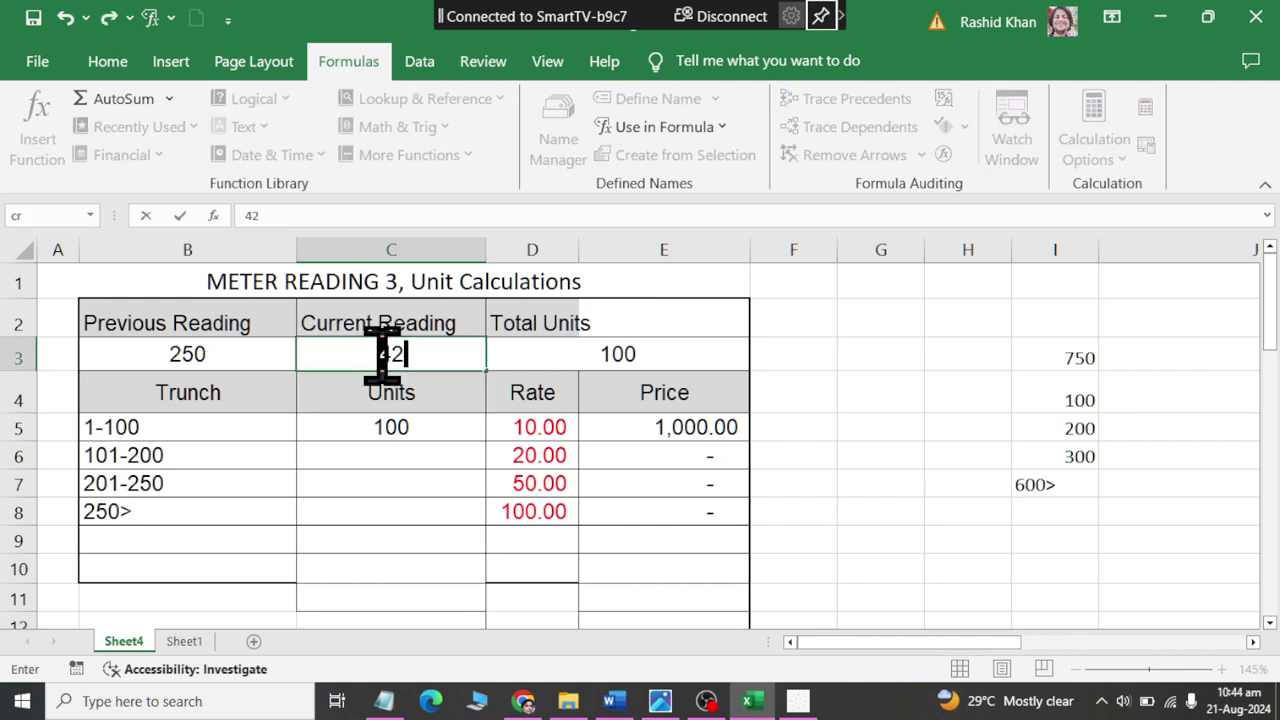
type("5")
key("Return")
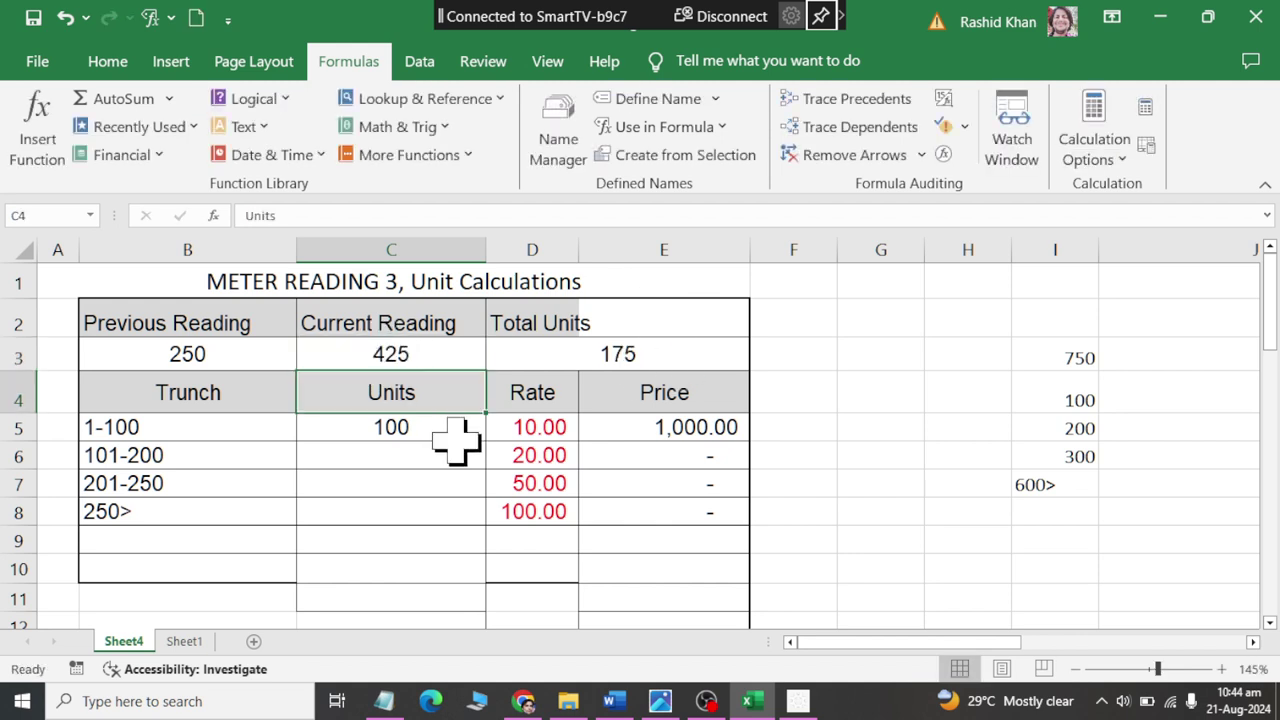
Enter =IF(tu>200,100,tu-C5) in C6, giving 75 units for the 101-200 slab.
left_click(418, 456)
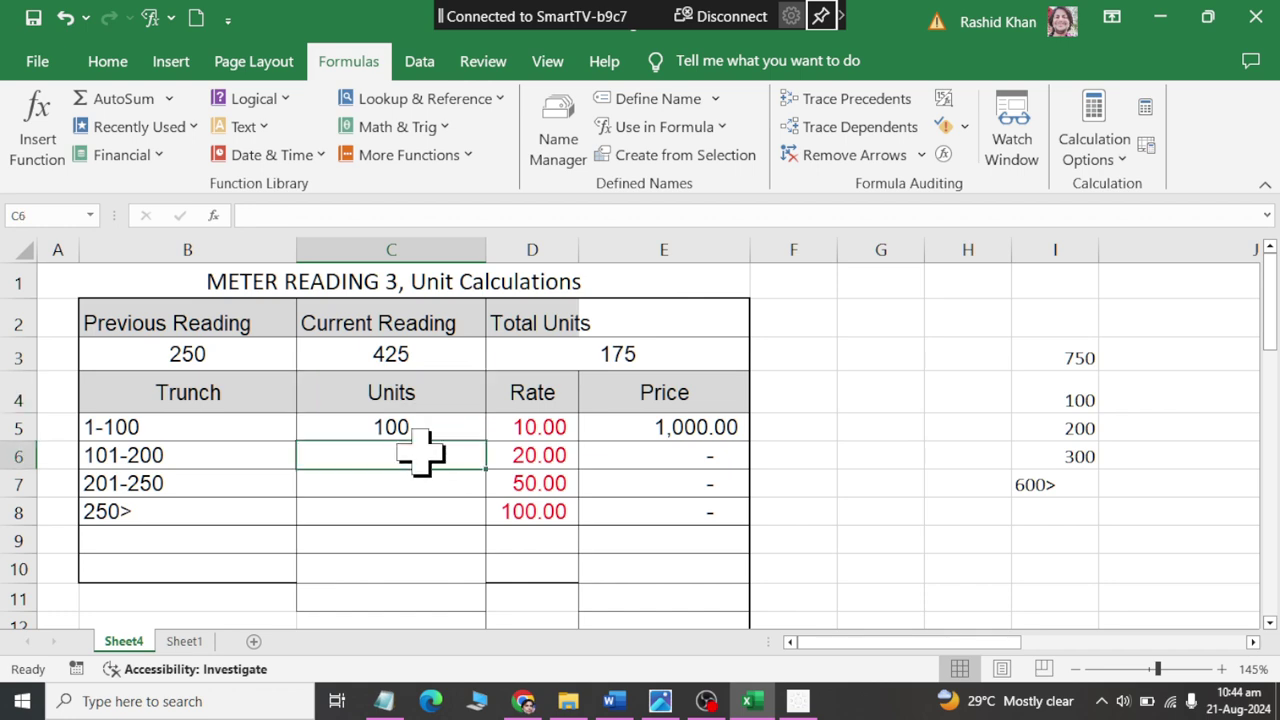
type("=if(")
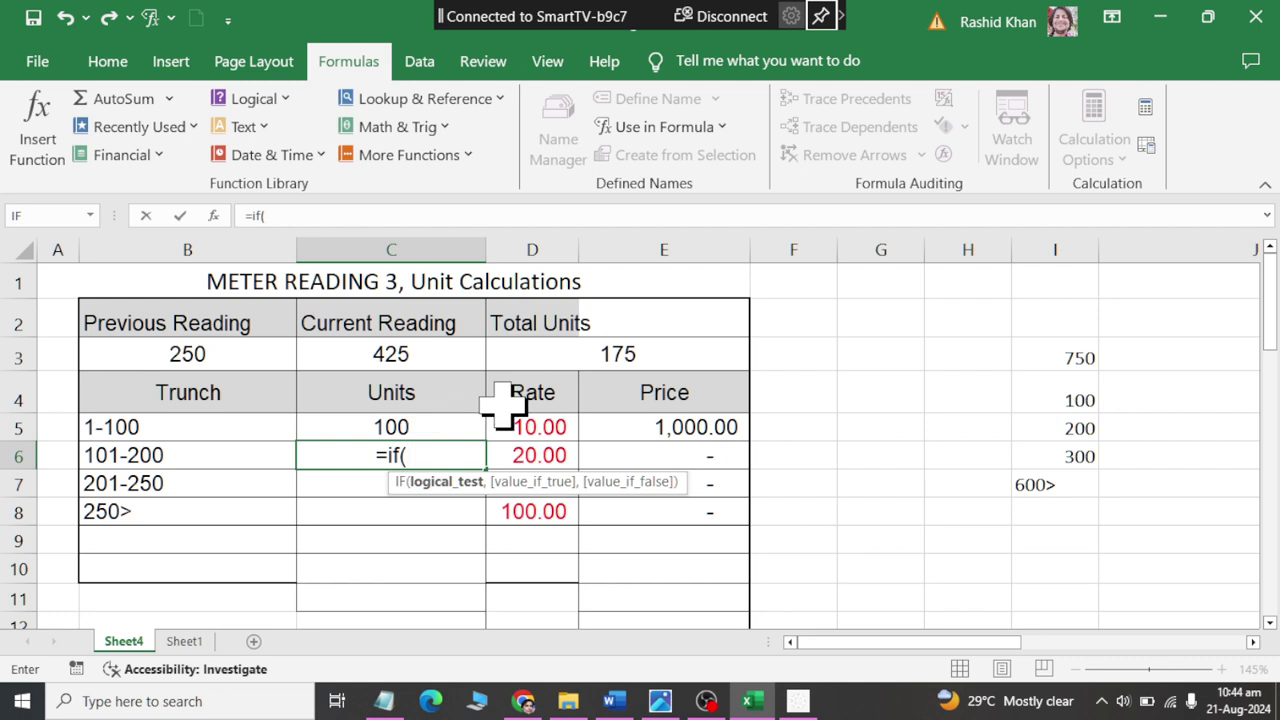
left_click(560, 349)
type(">")
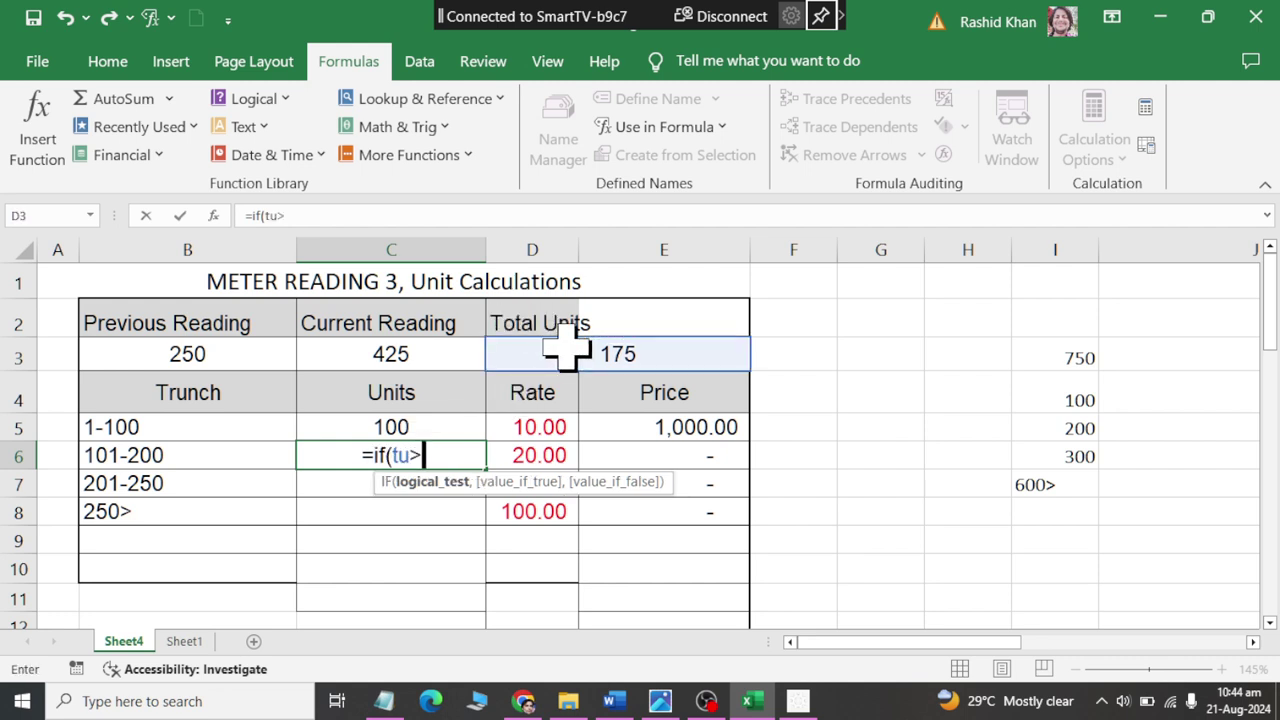
type("200,100")
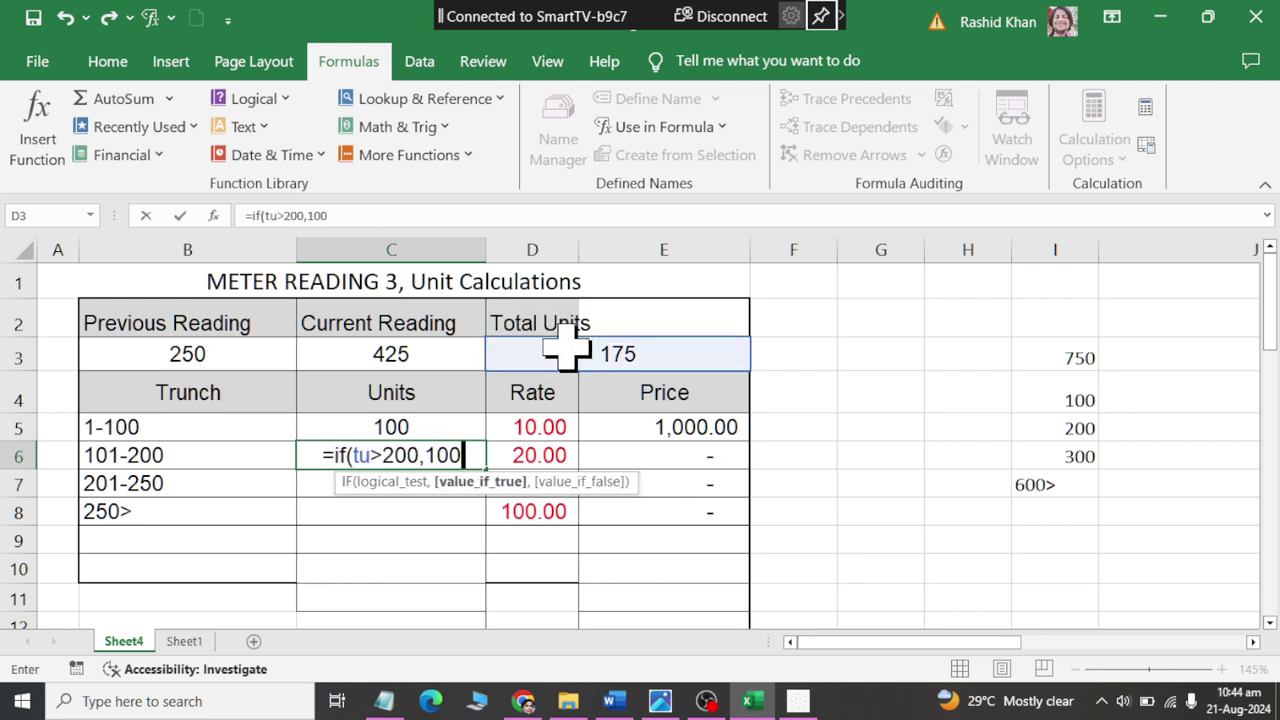
type(",")
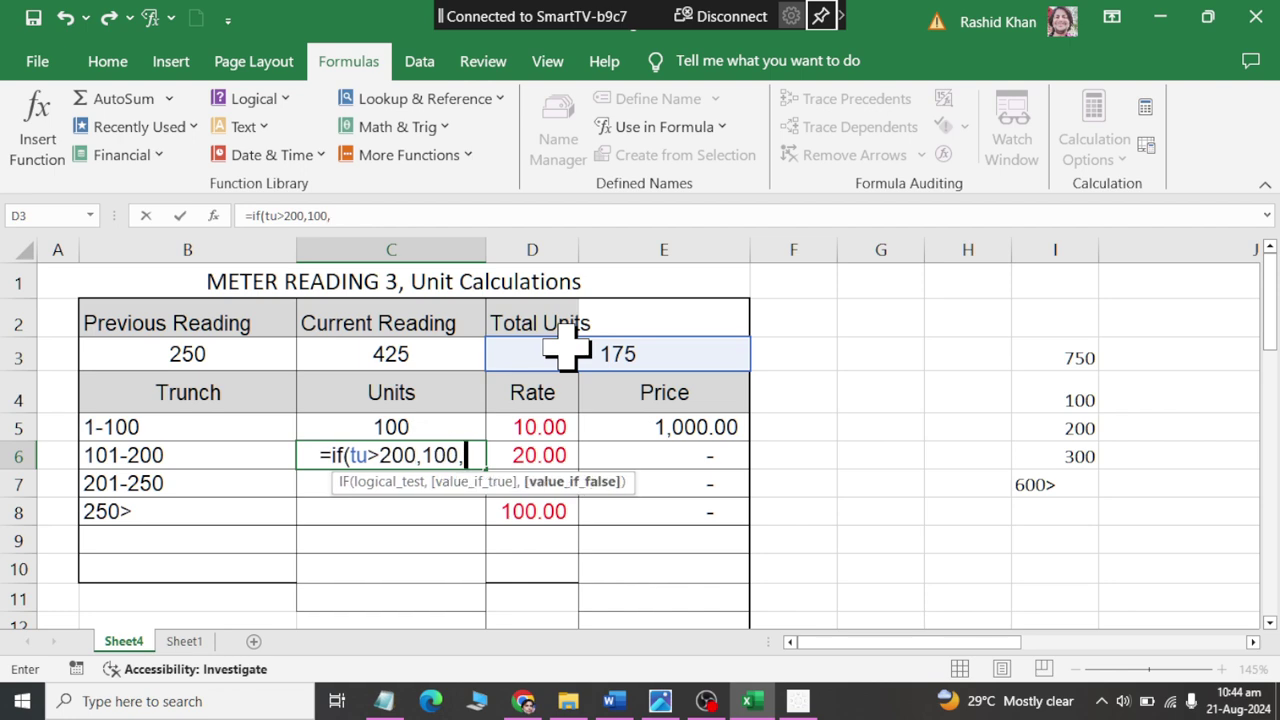
type("t")
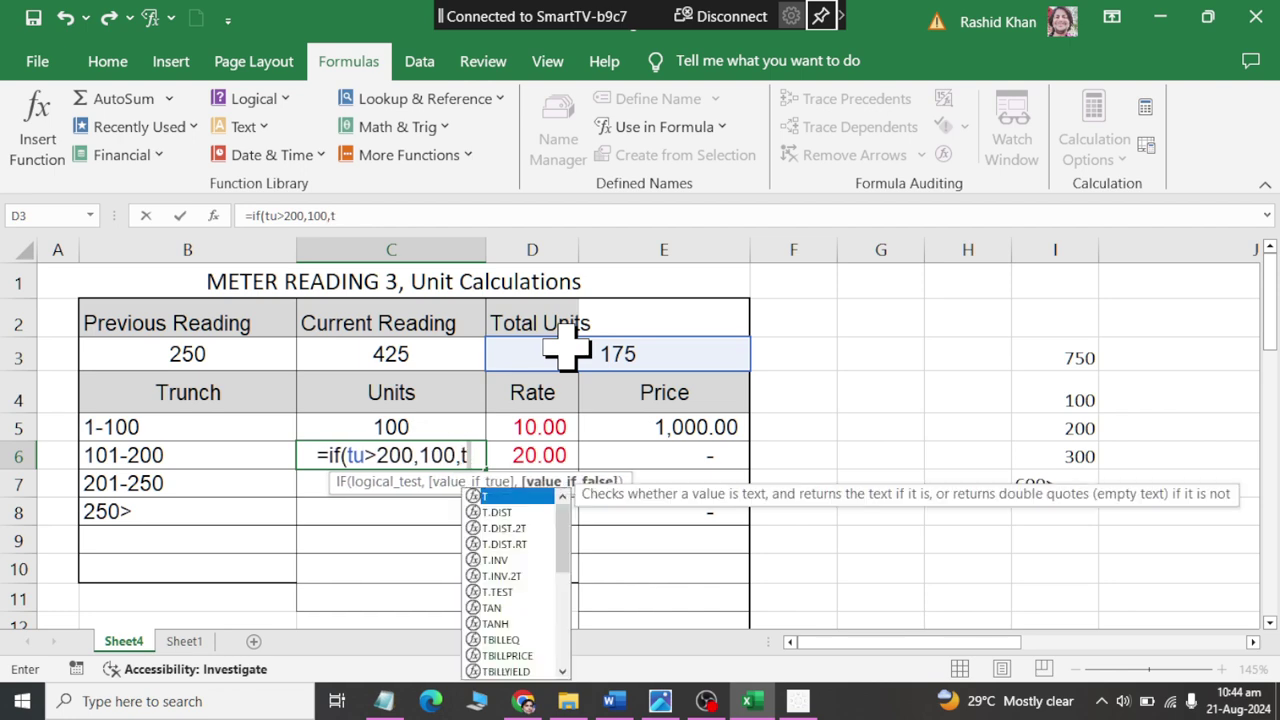
key("BackSpace")
left_click(643, 348)
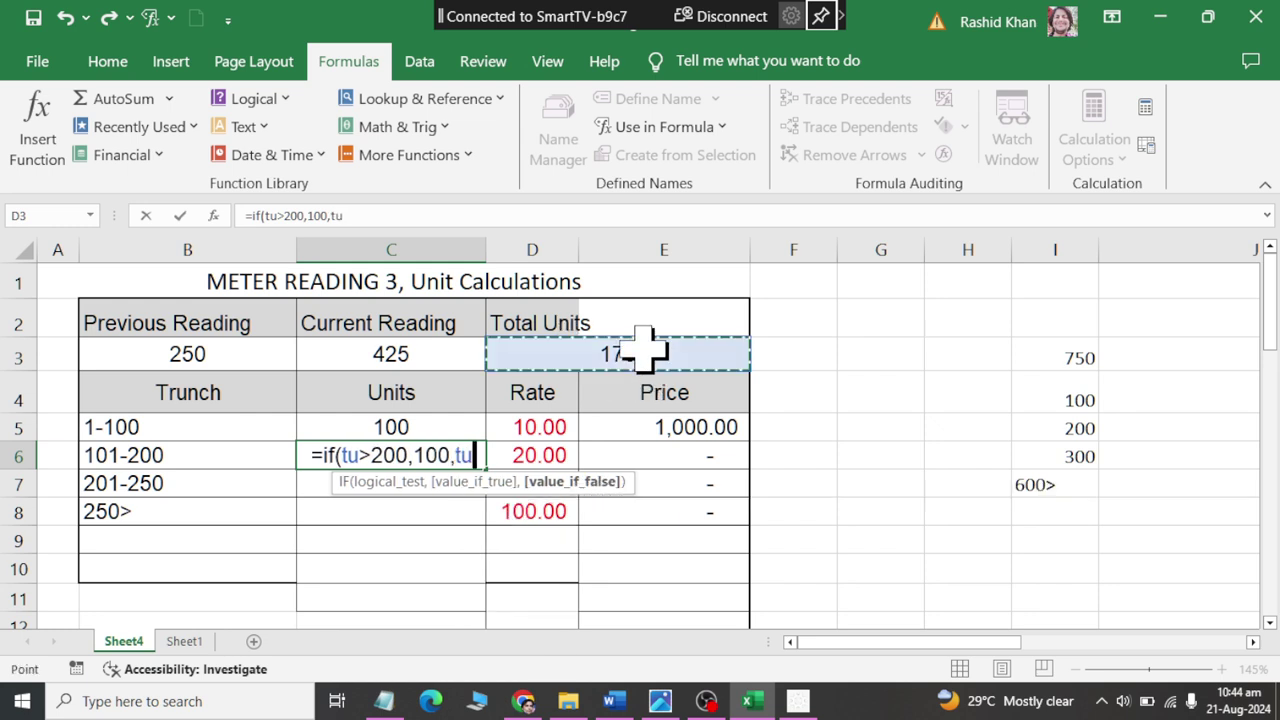
type("-")
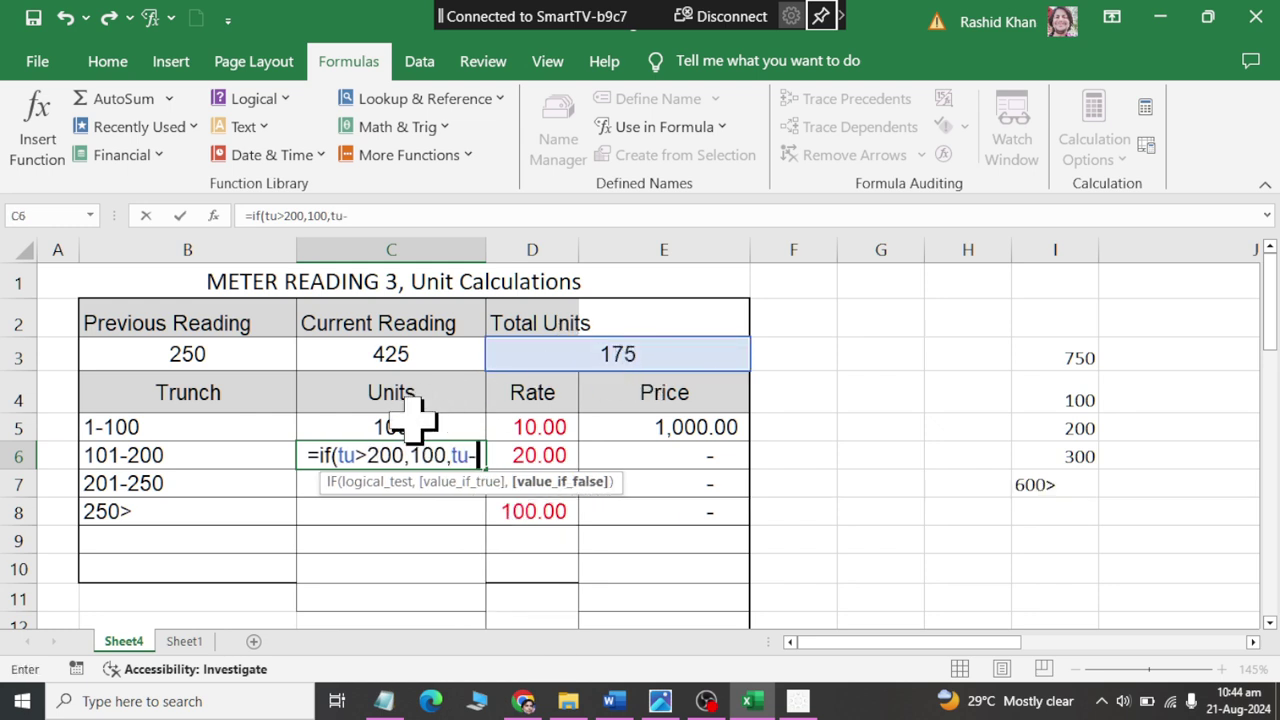
left_click(441, 428)
type(")")
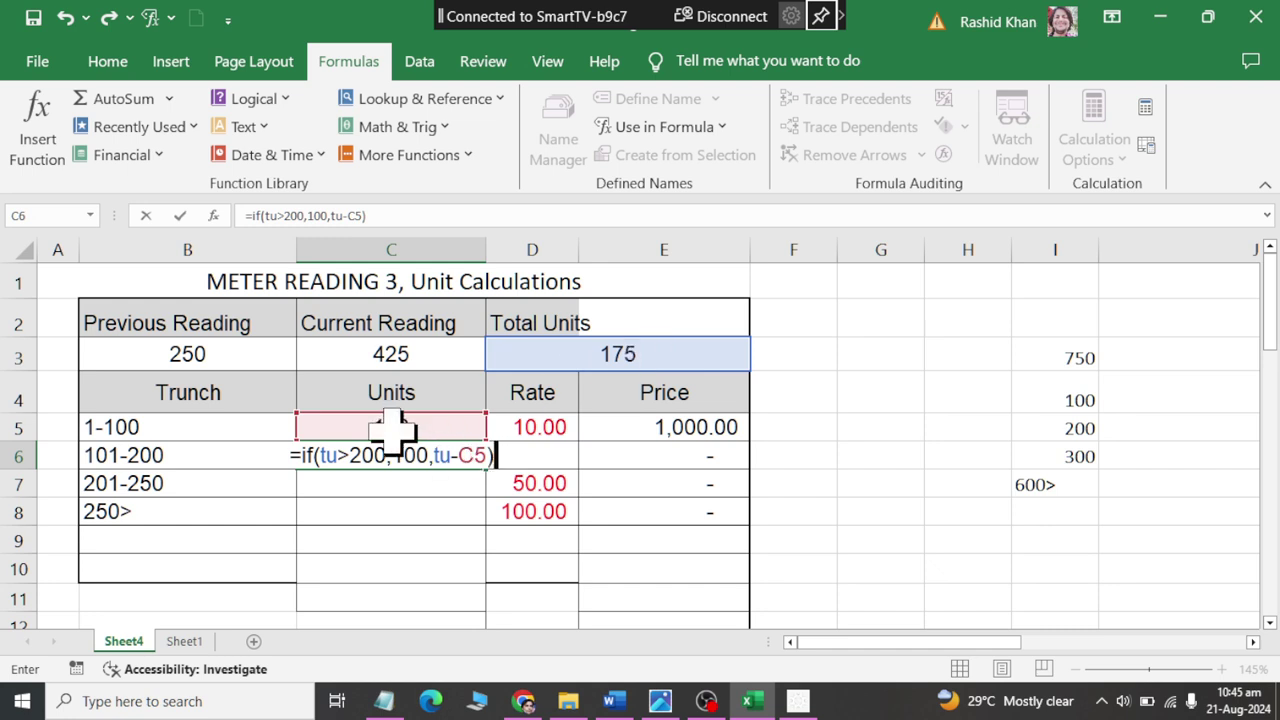
key("Return")
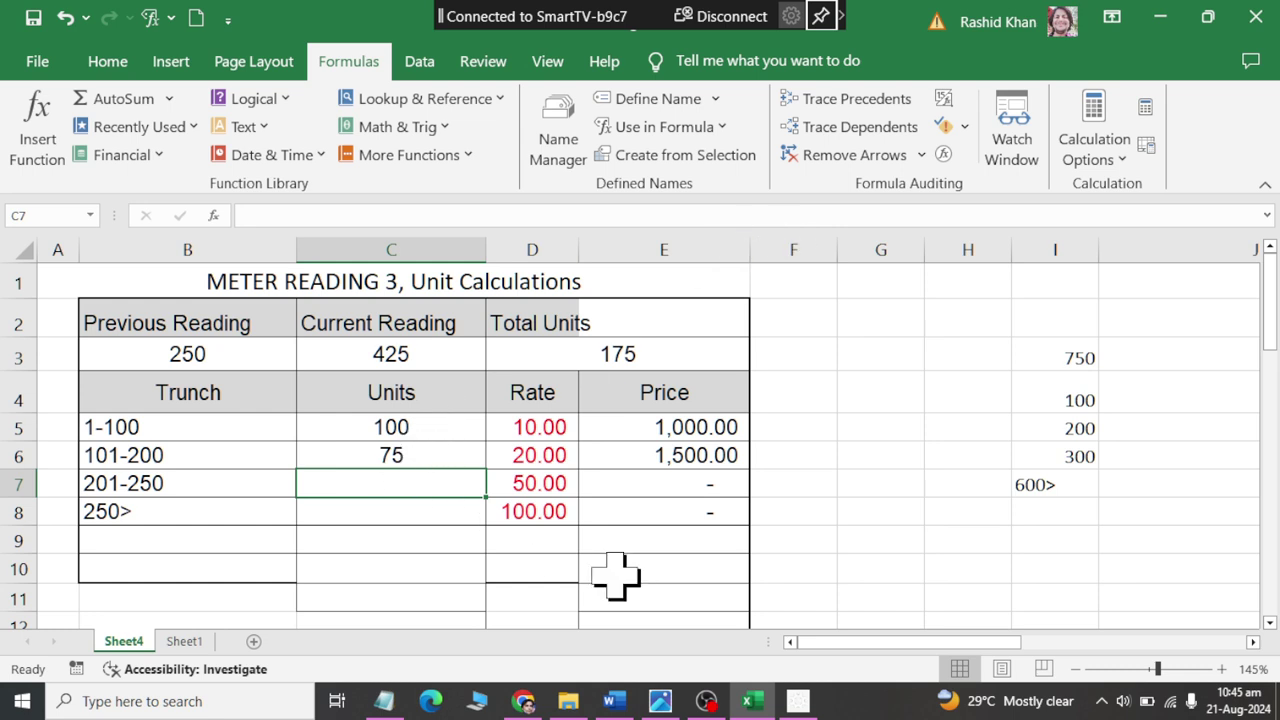
Enter =IF(tu>250,50,tu-SUM(C5:C6)) in C7, adding the missing 50 after the condition.
type("=if(")
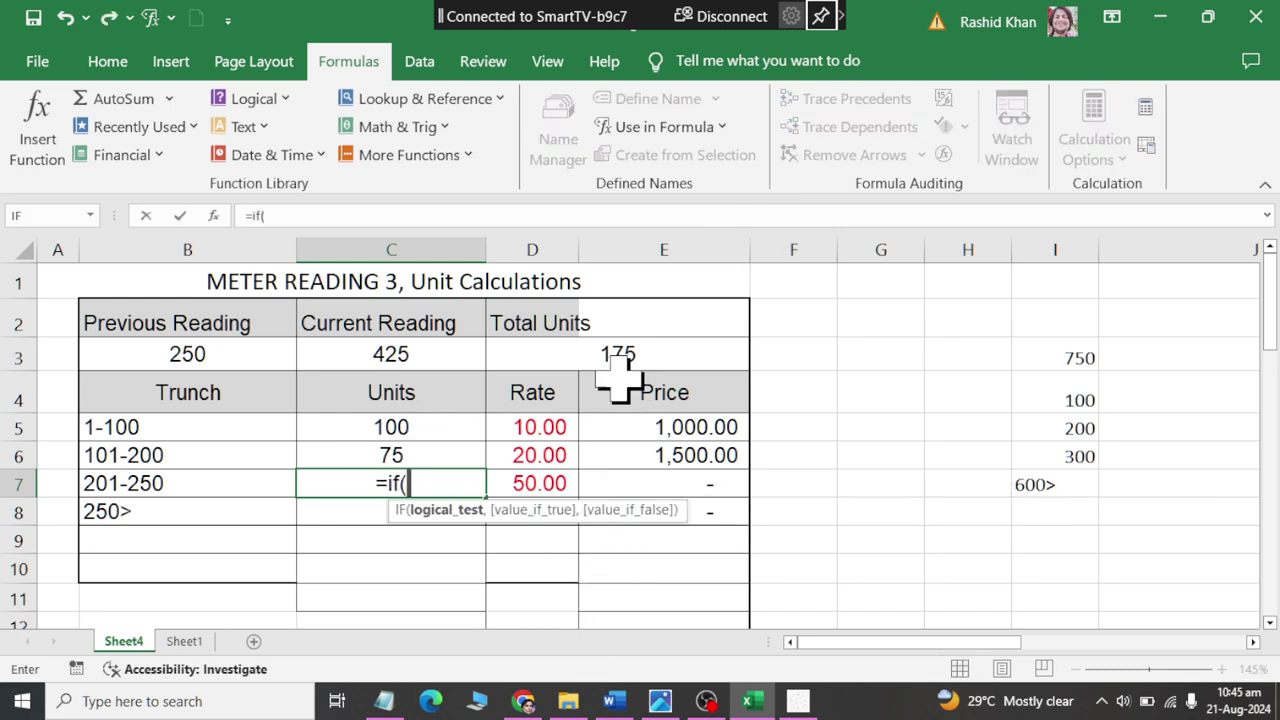
left_click(619, 350)
type(">250")
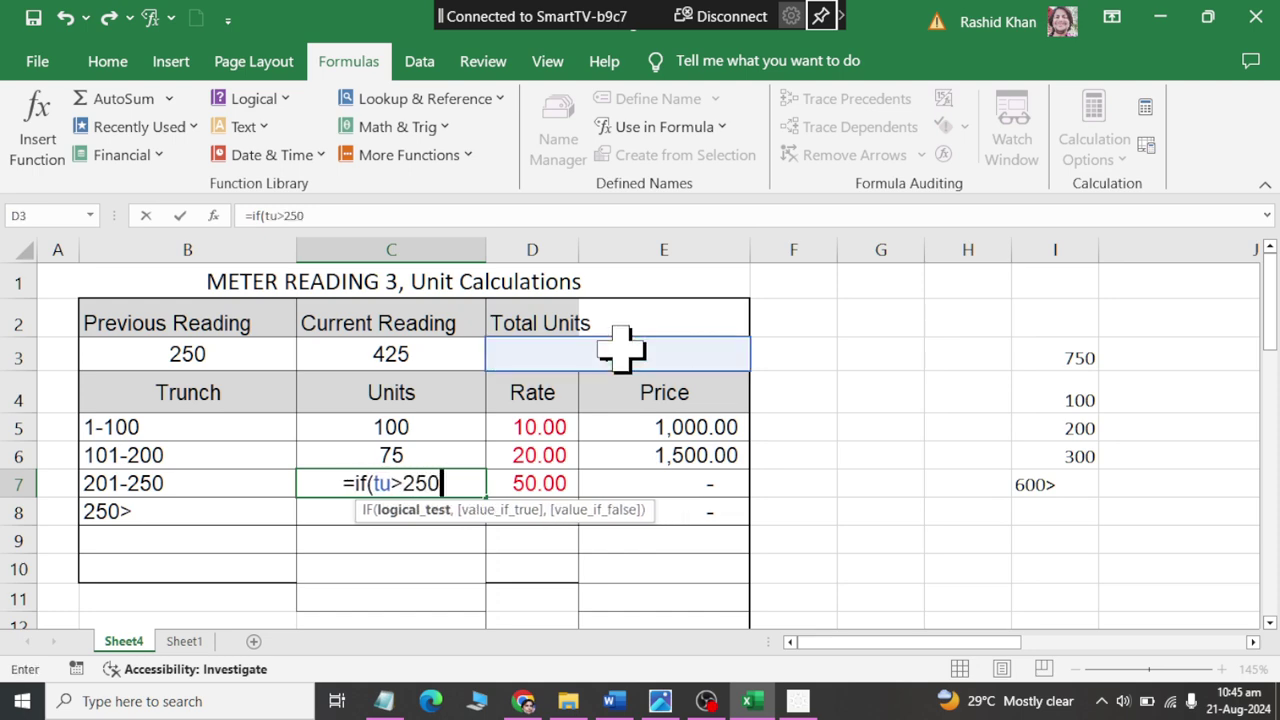
type(",")
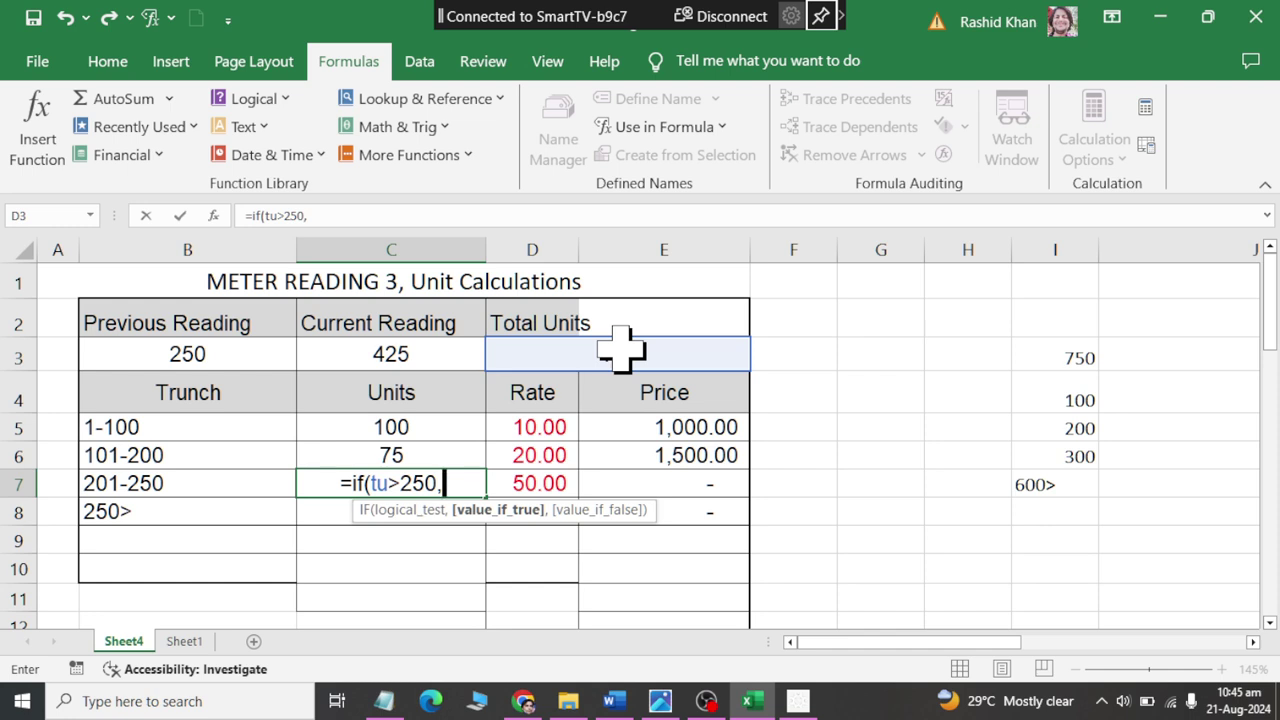
type("tu")
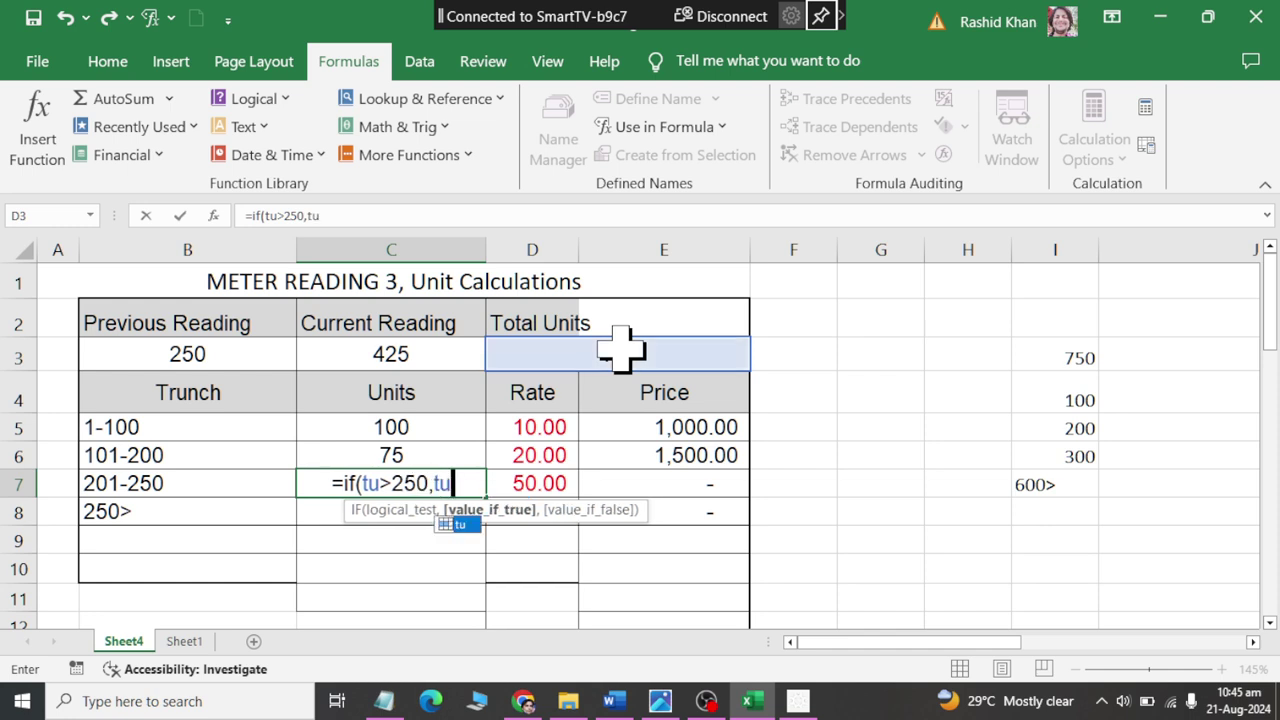
type("-sum(")
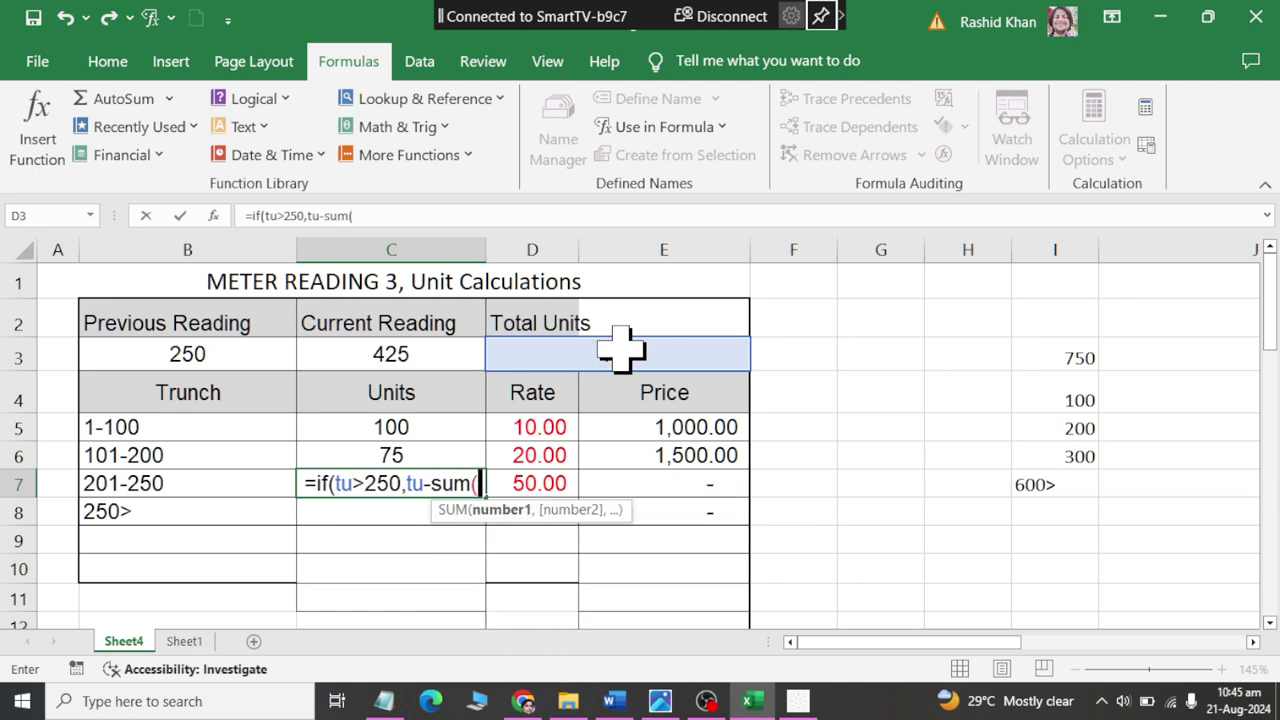
mouse_move(410, 428)
left_mouse_down()
mouse_move(408, 470)
mouse_move(414, 457)
left_mouse_up()
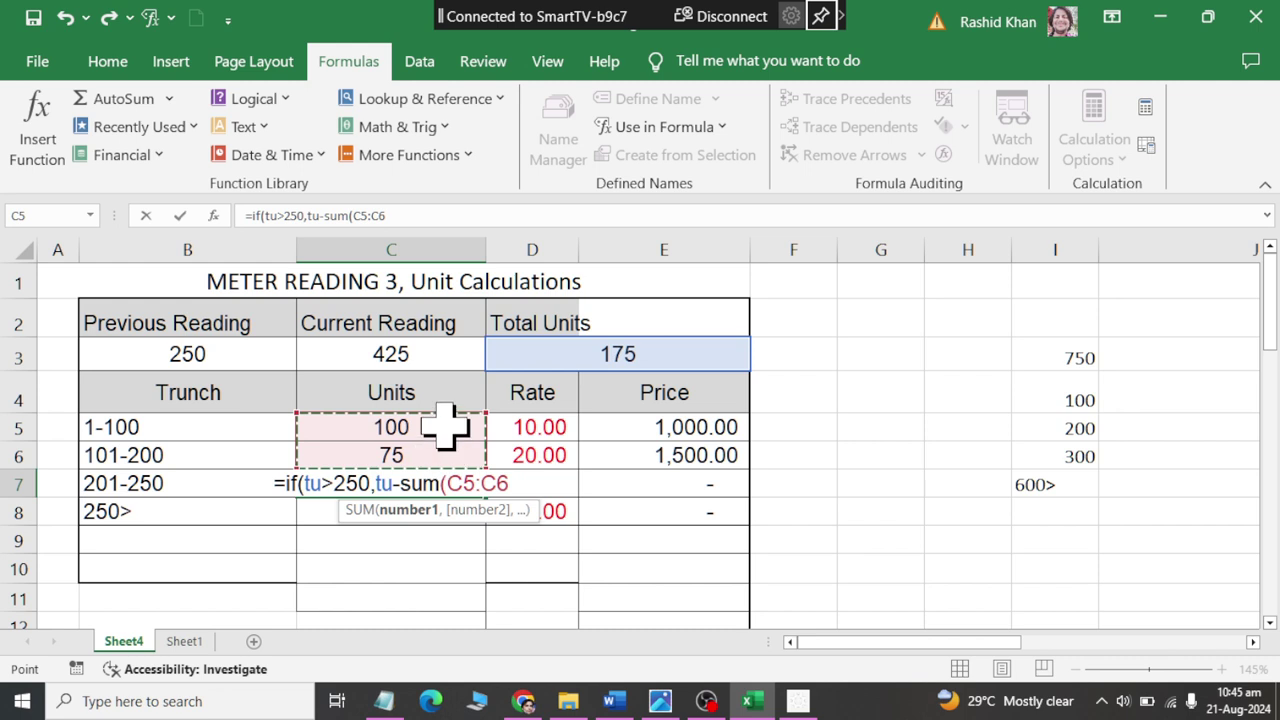
type(")")
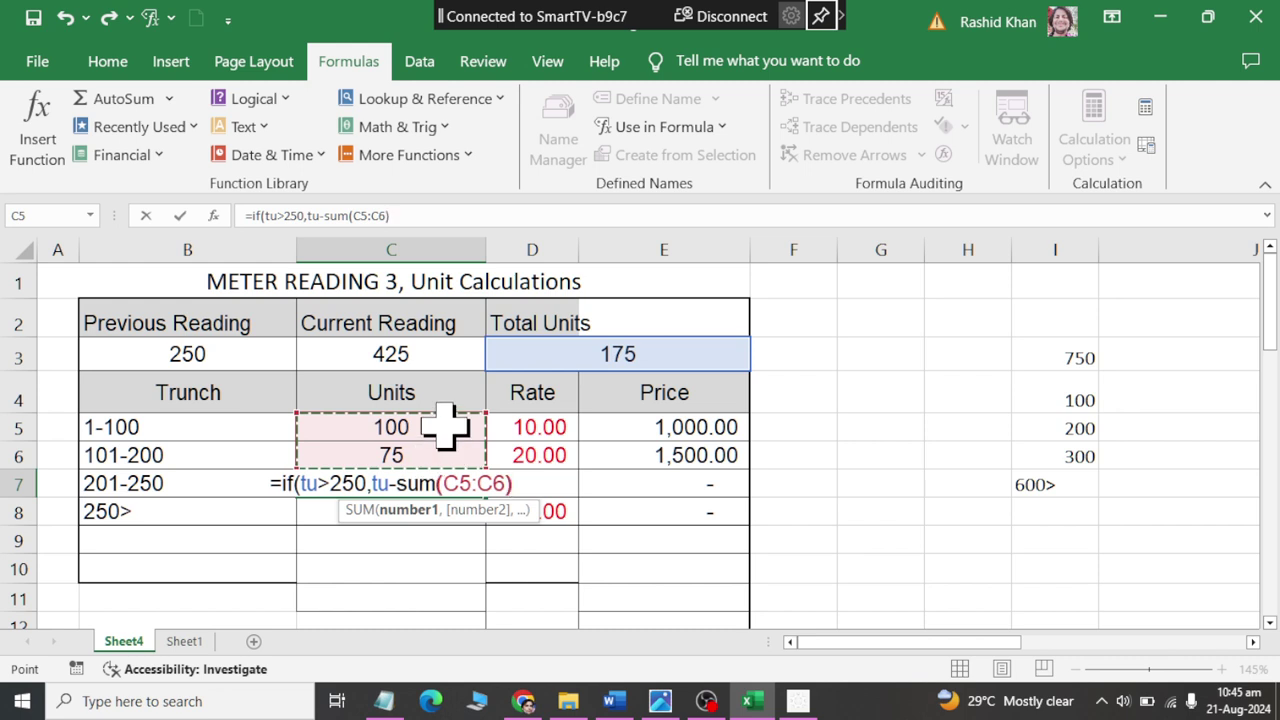
type(")")
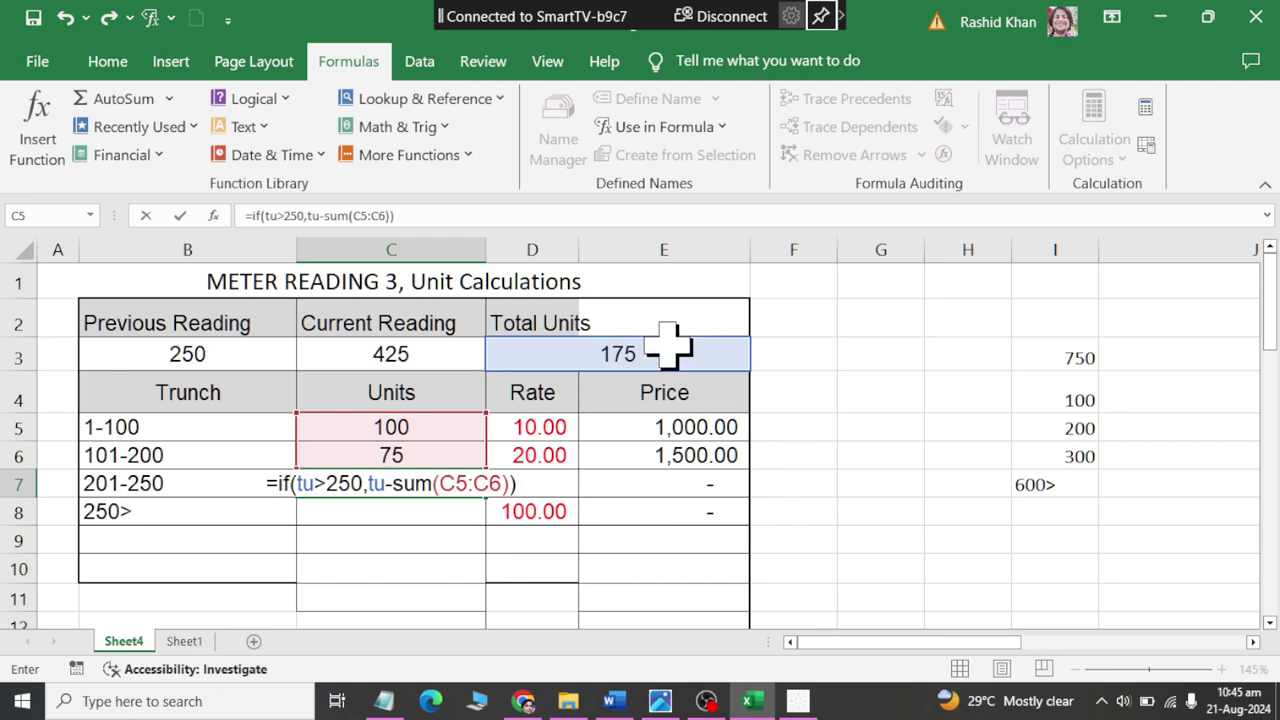
left_click(358, 486)
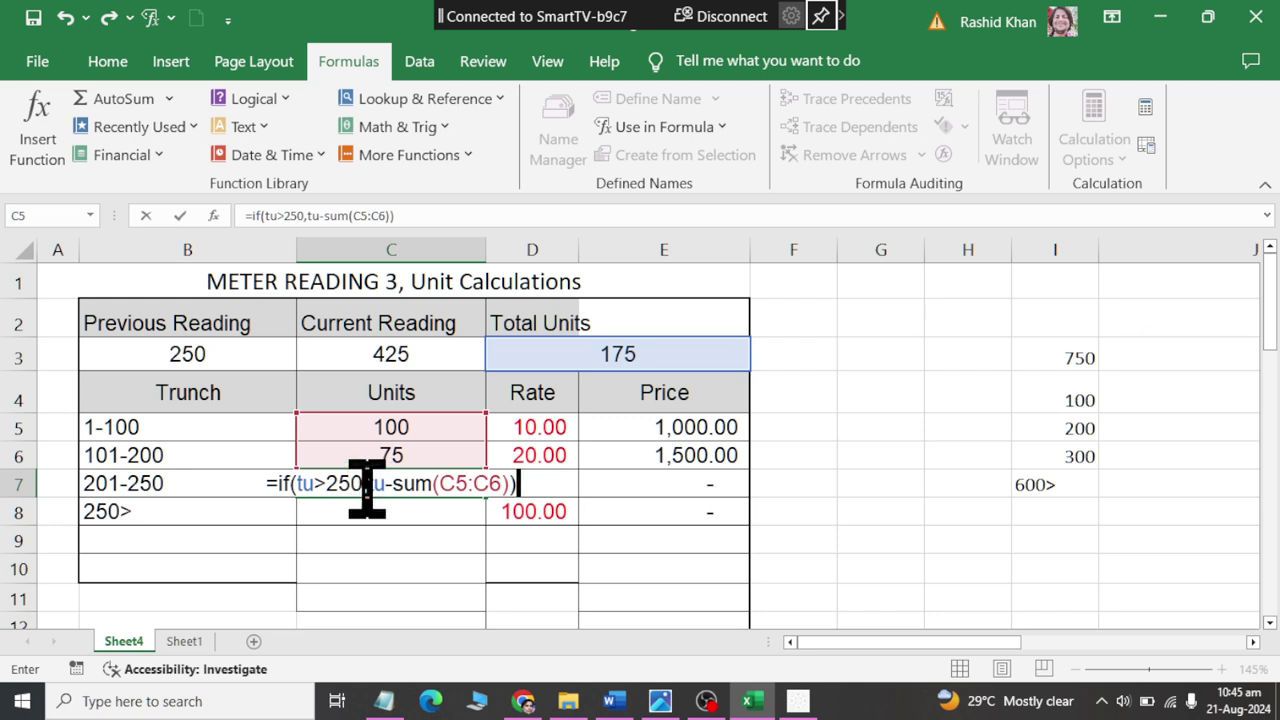
left_click(366, 485)
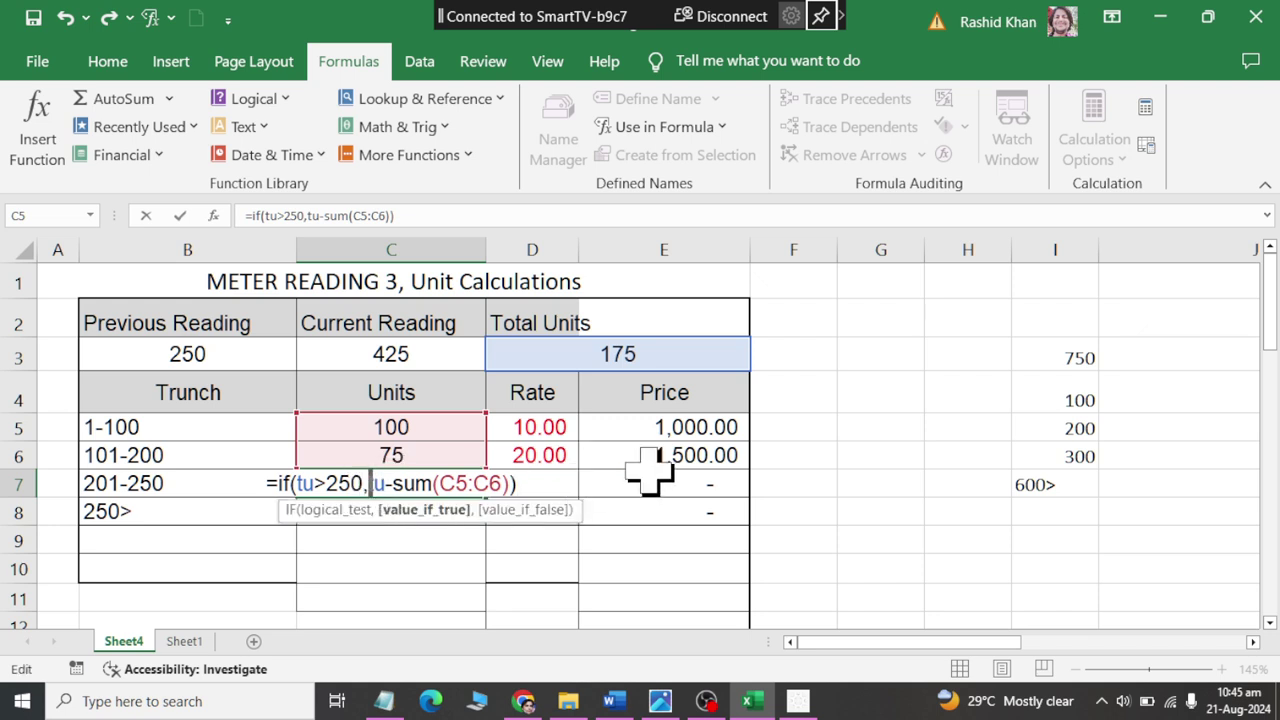
type("50")
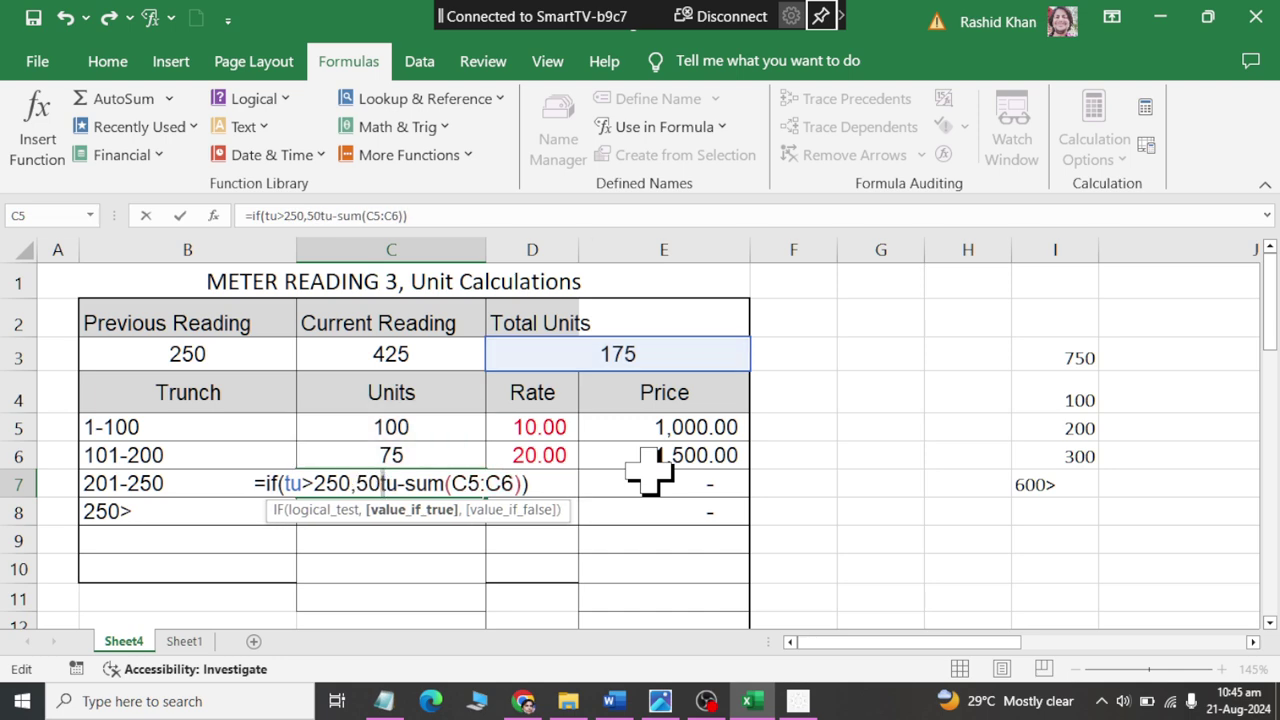
type(",")
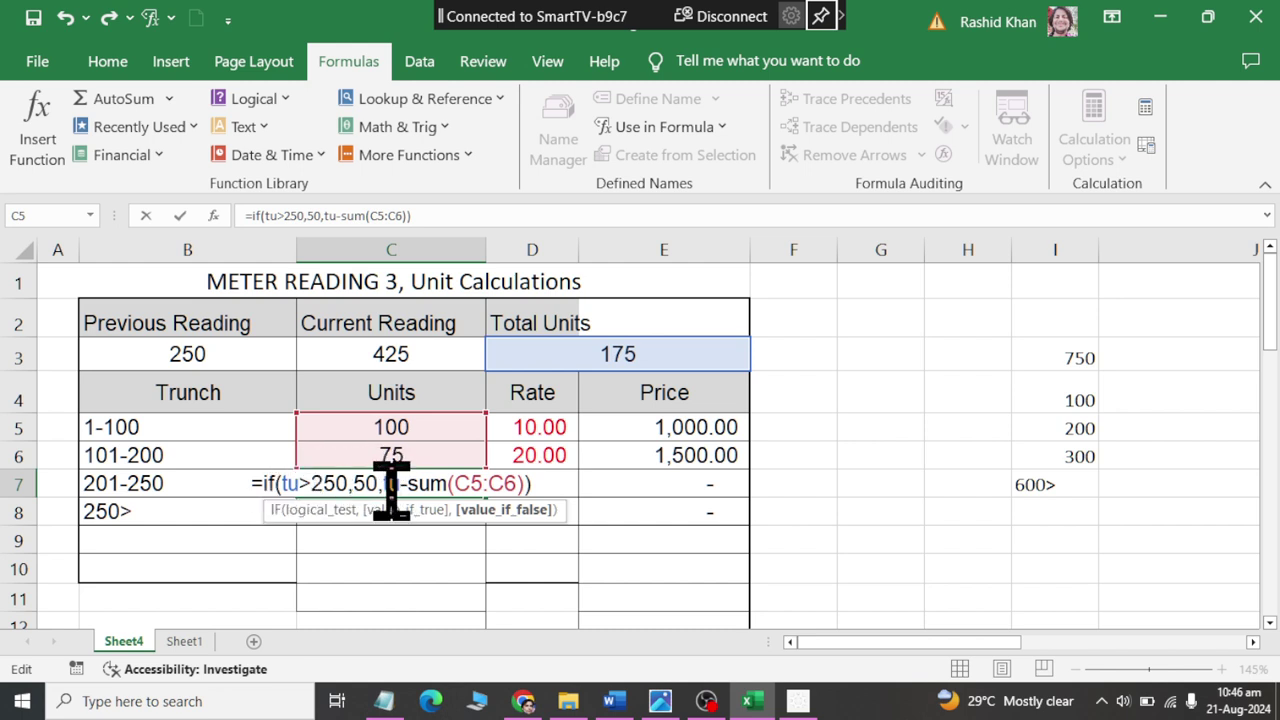
key("Return")
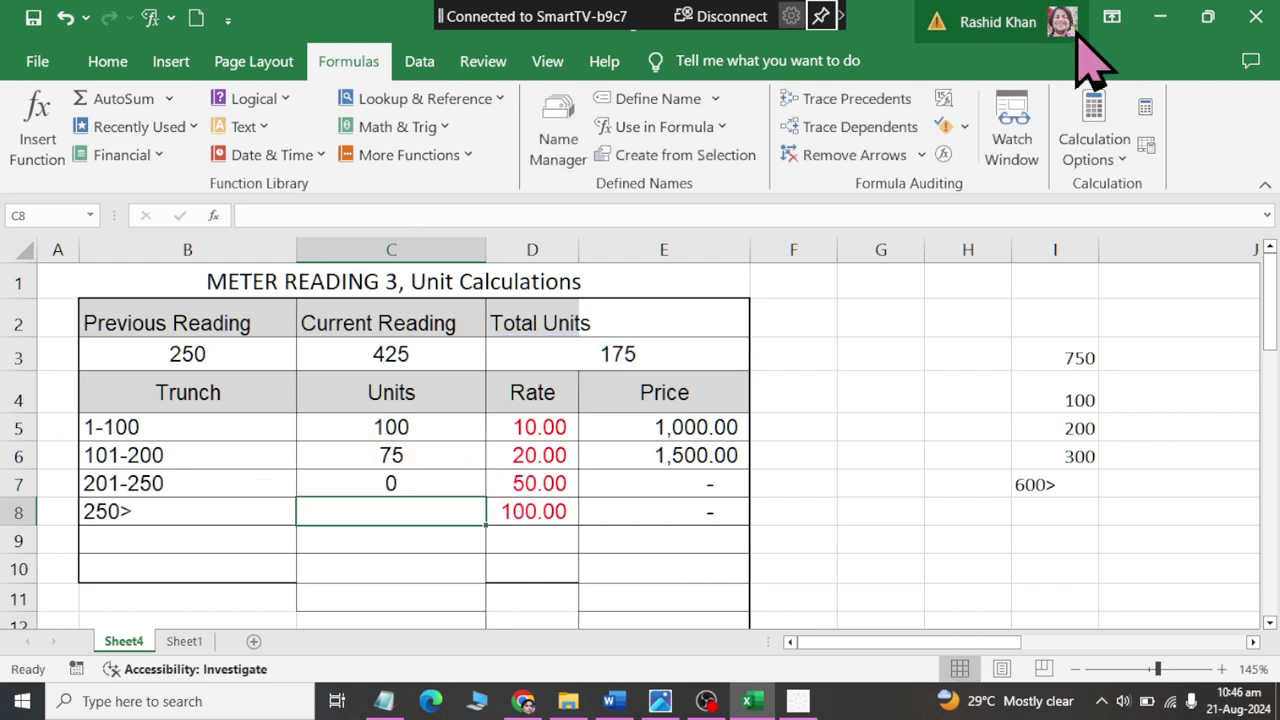
Change the current reading to 525, giving 275 total units split 100, 100 and 50.
key("Up")
key("Up")
key("Up")
key("Up")
type("525")
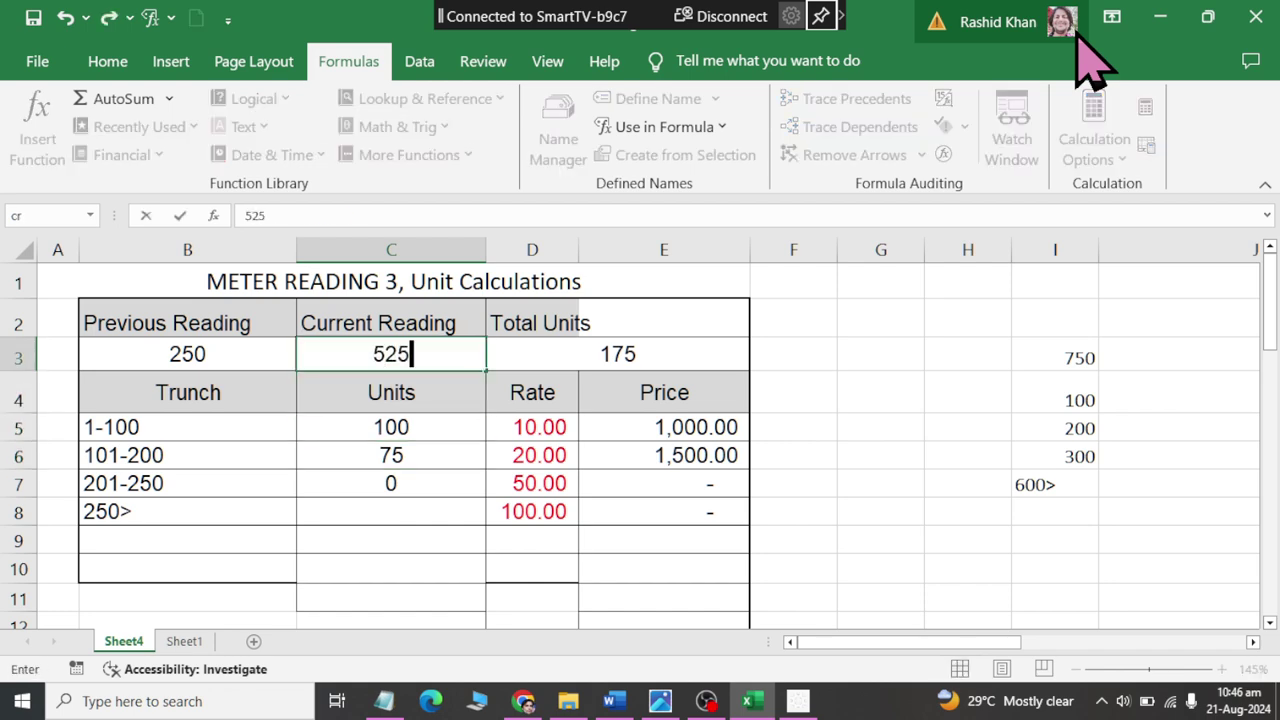
key("Return")
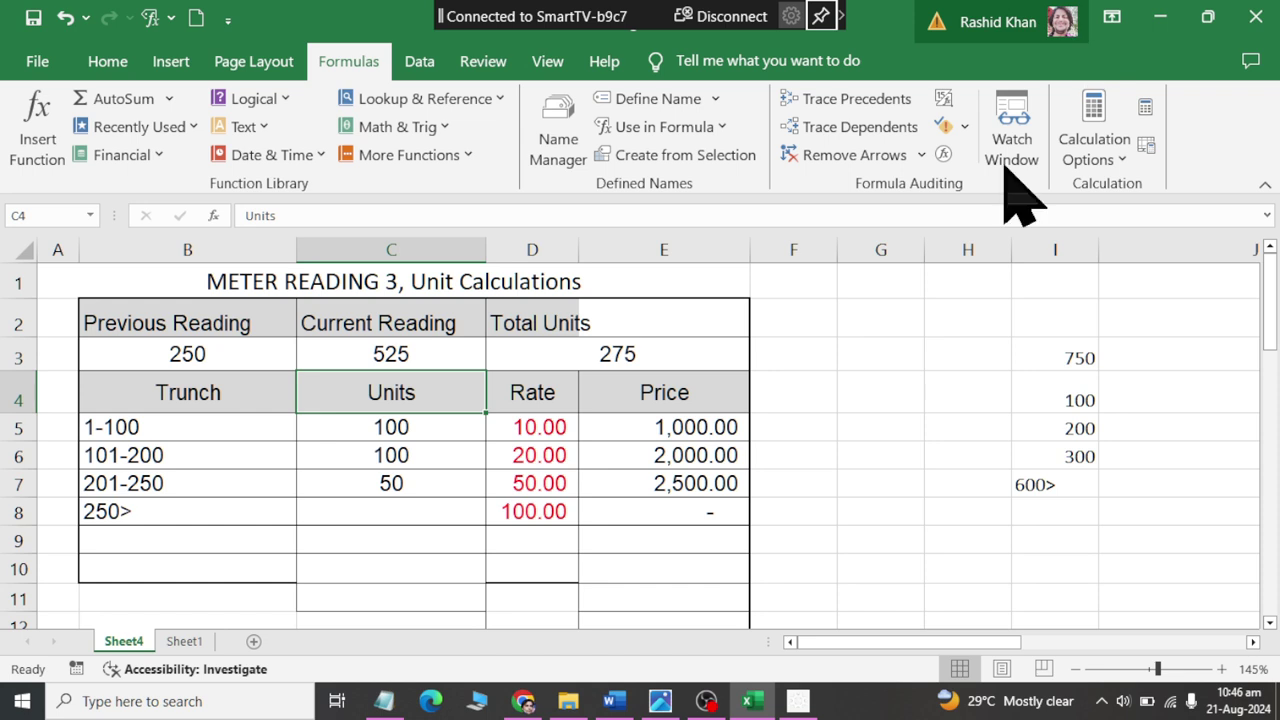
left_click(428, 515)
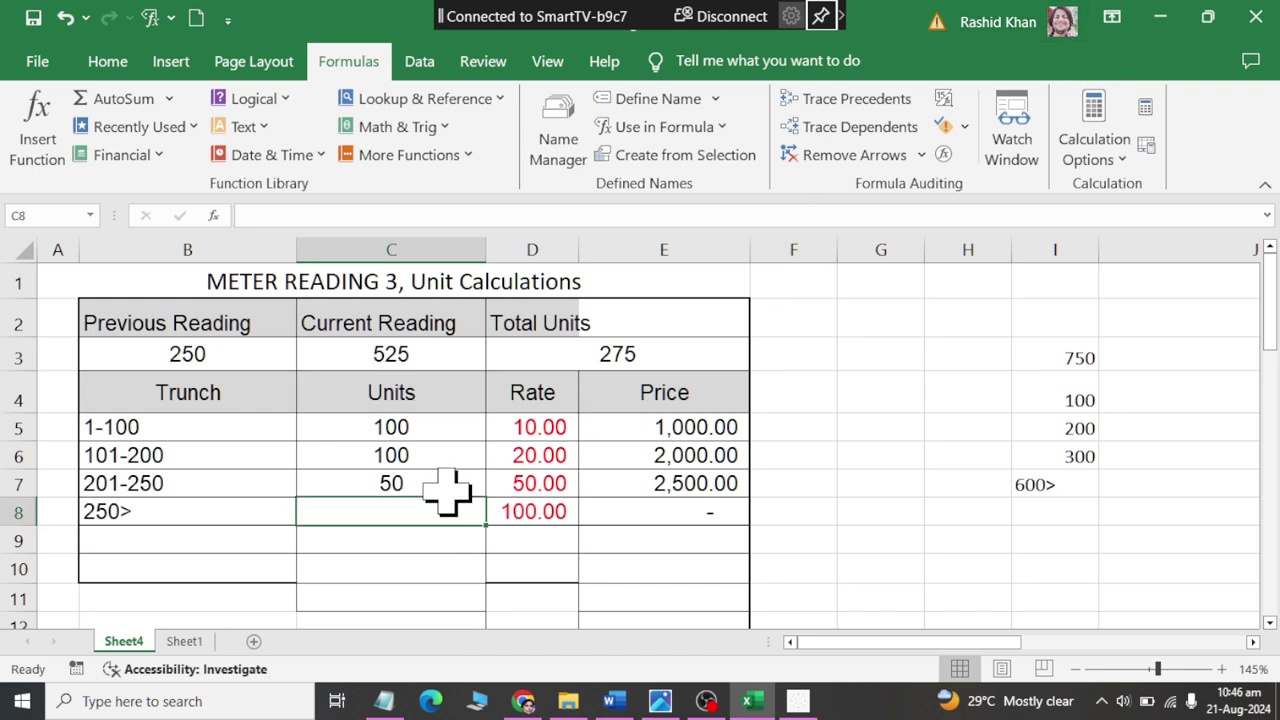
Enter =IF(tu>250,tu-SUM(C5:C7),0) in C8, giving 25 units beyond 250.
type("=if(")
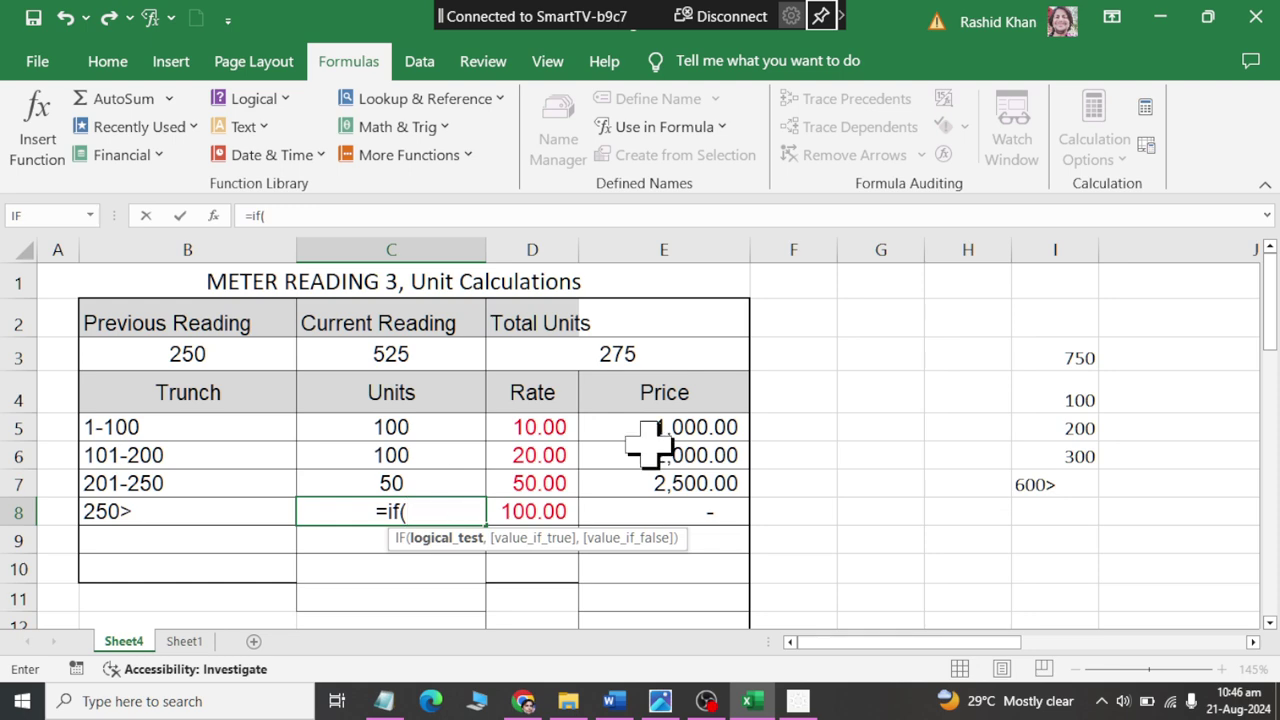
left_click(660, 345)
type(">")
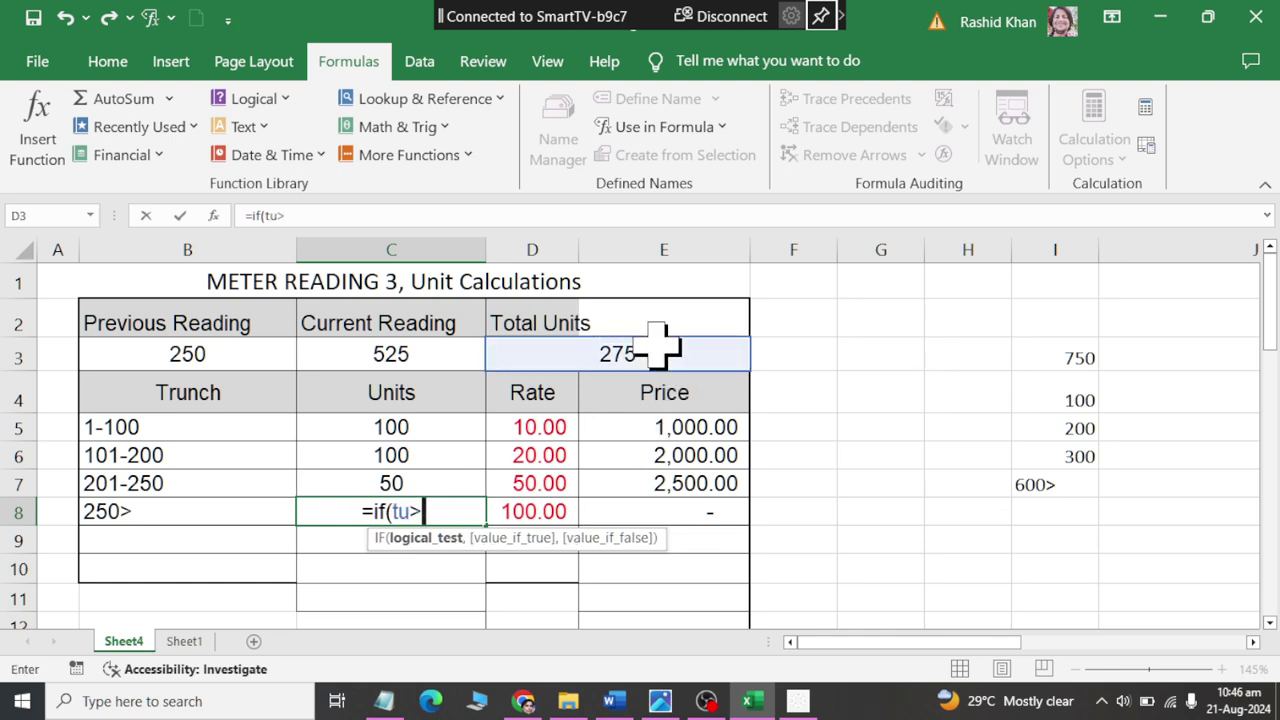
type("250")
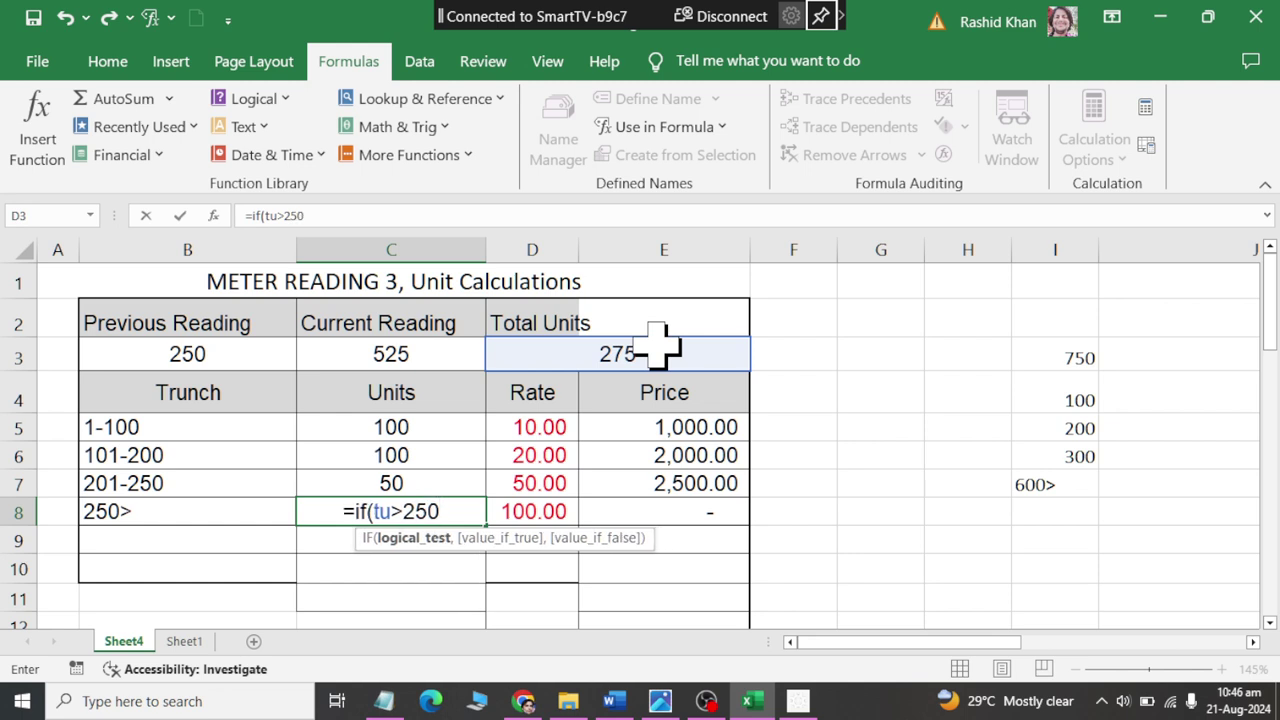
type(",")
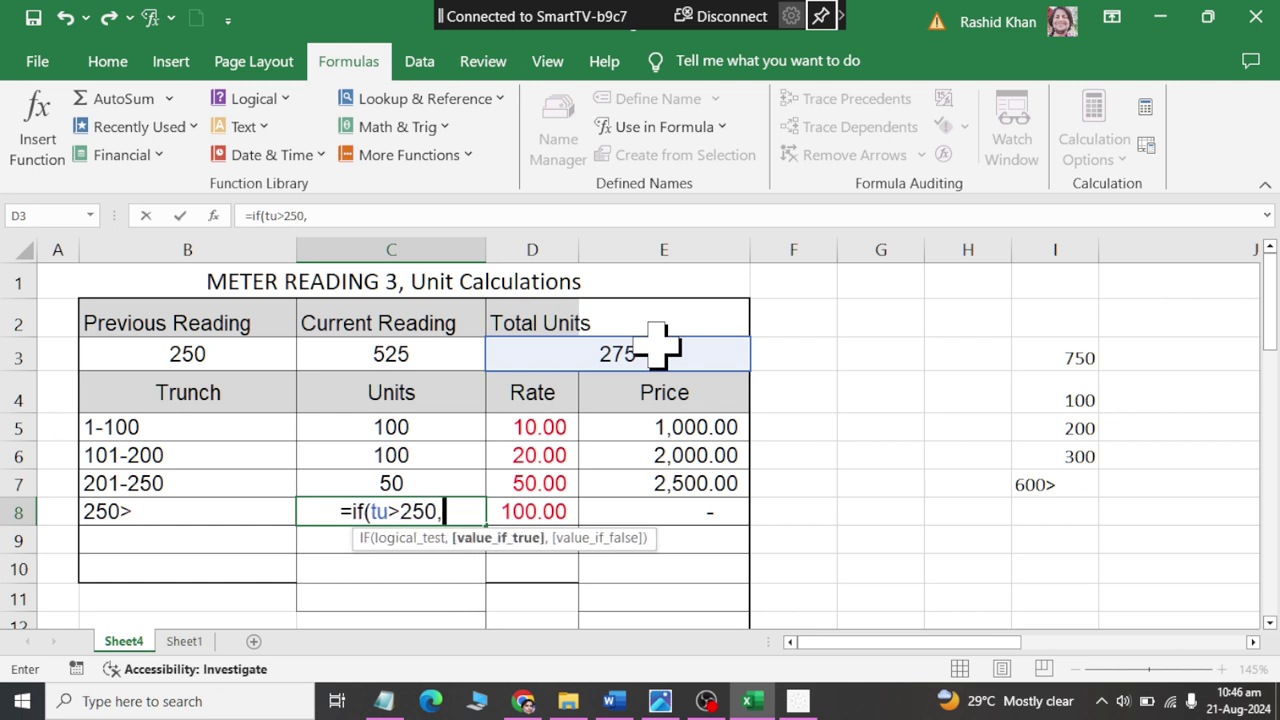
type("tu-sum")
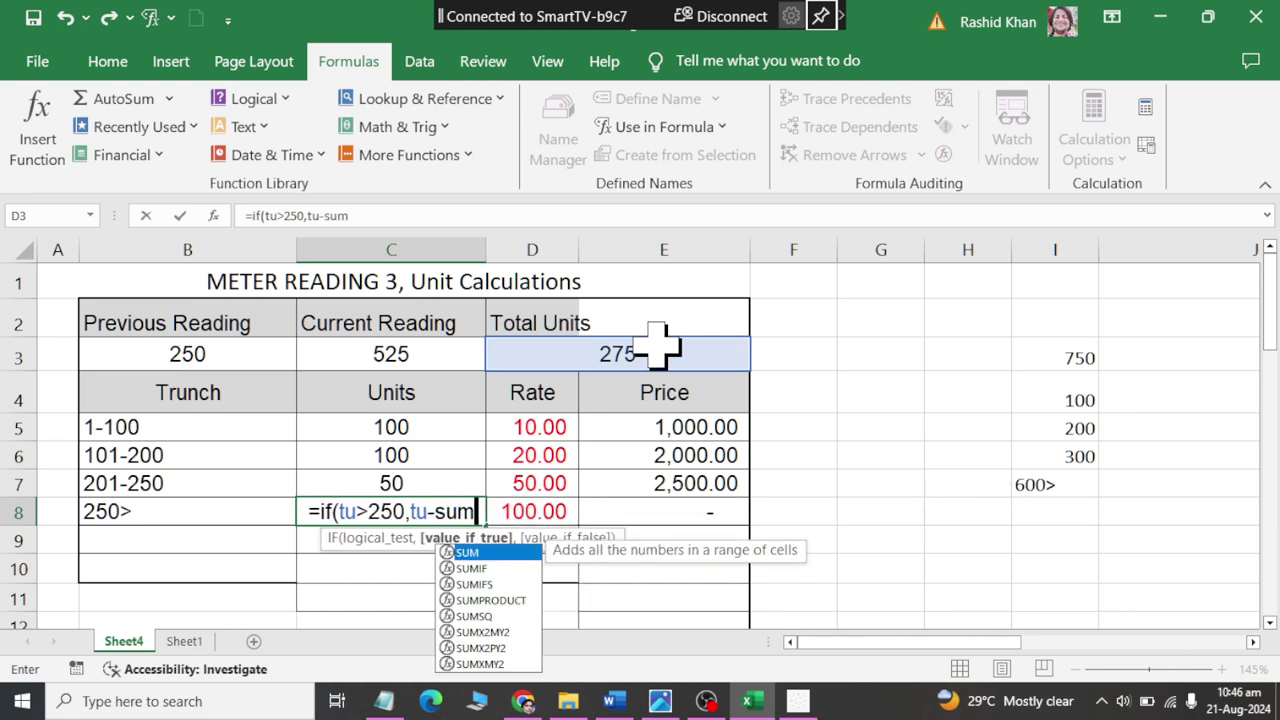
type("(")
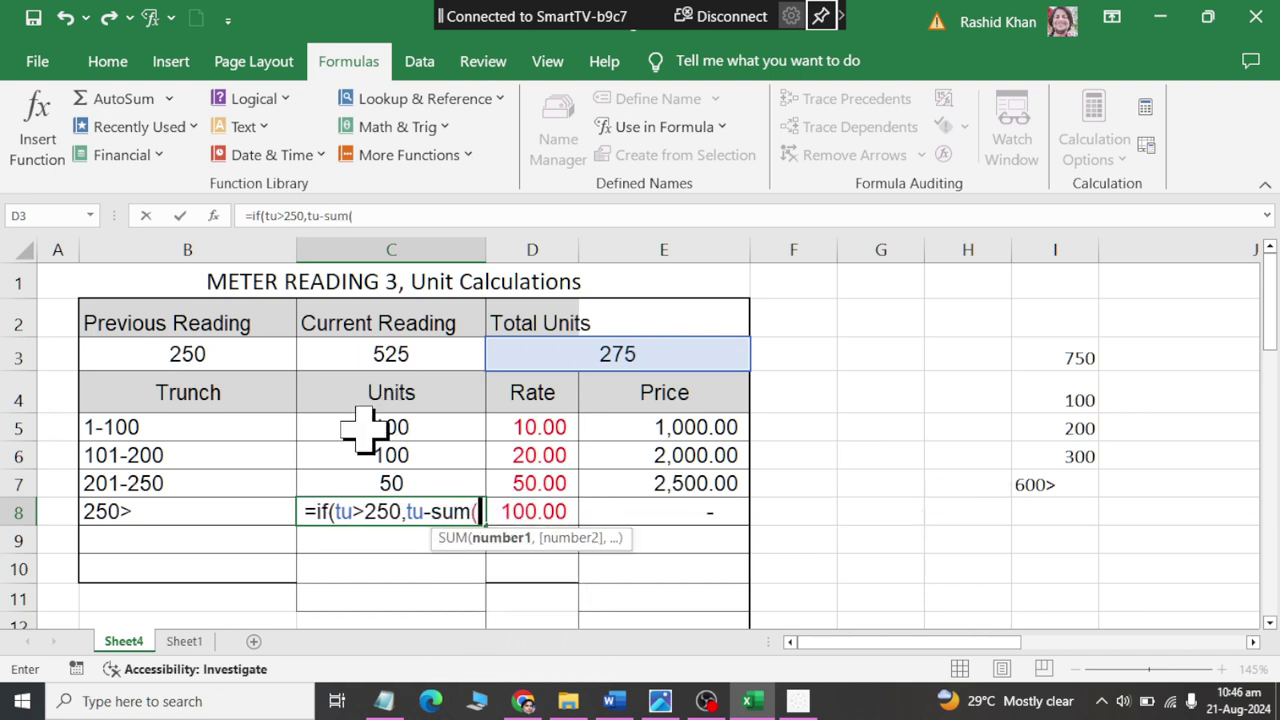
left_click_drag(357, 428, 372, 482)
type(")")
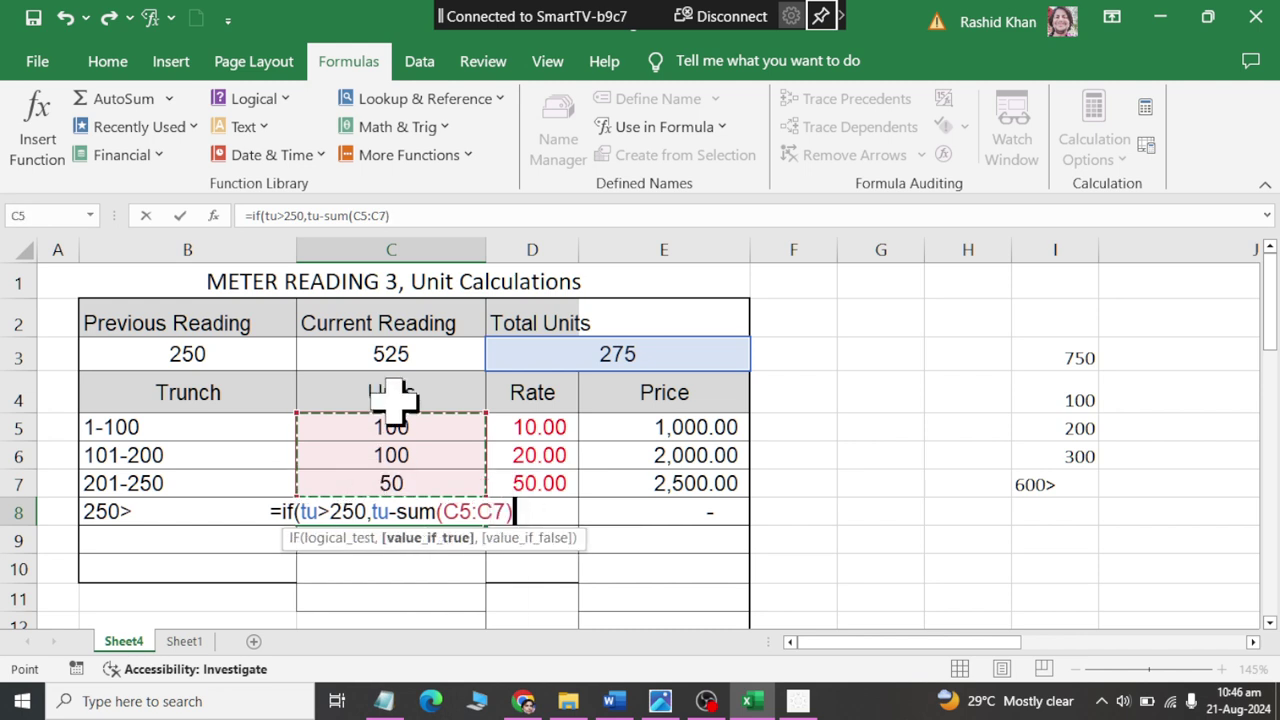
type(",0)")
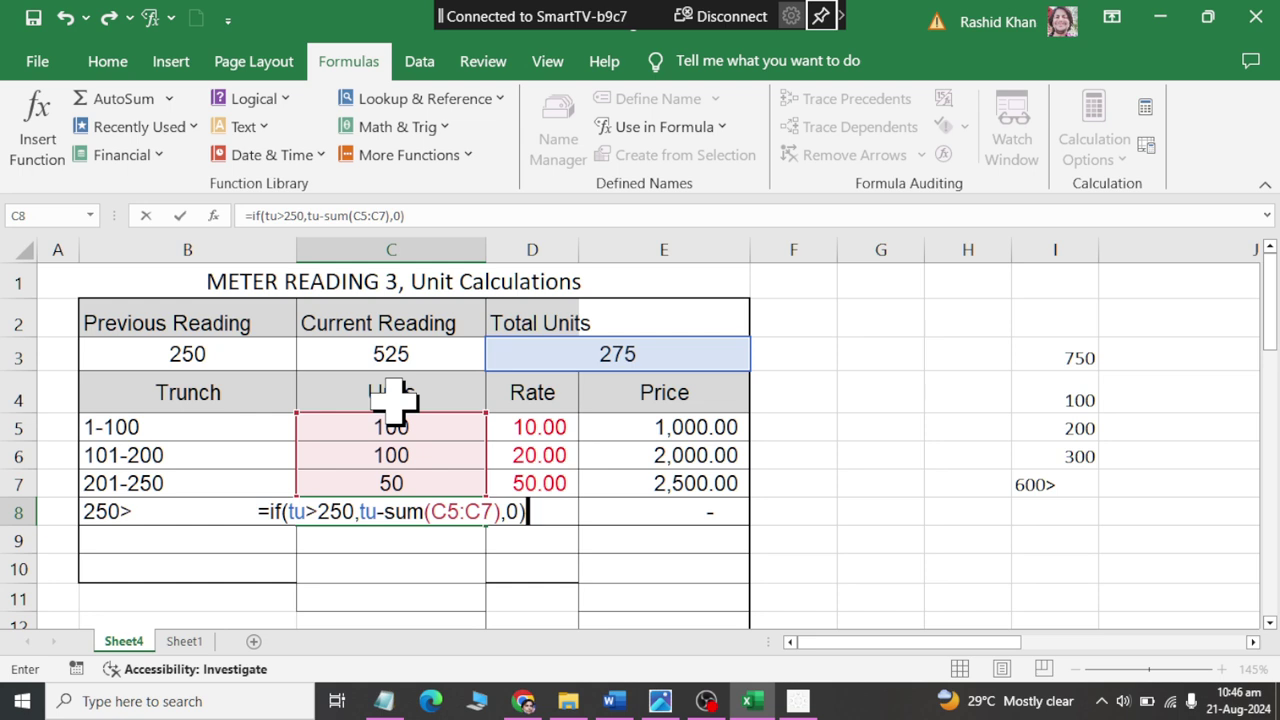
key("Return")
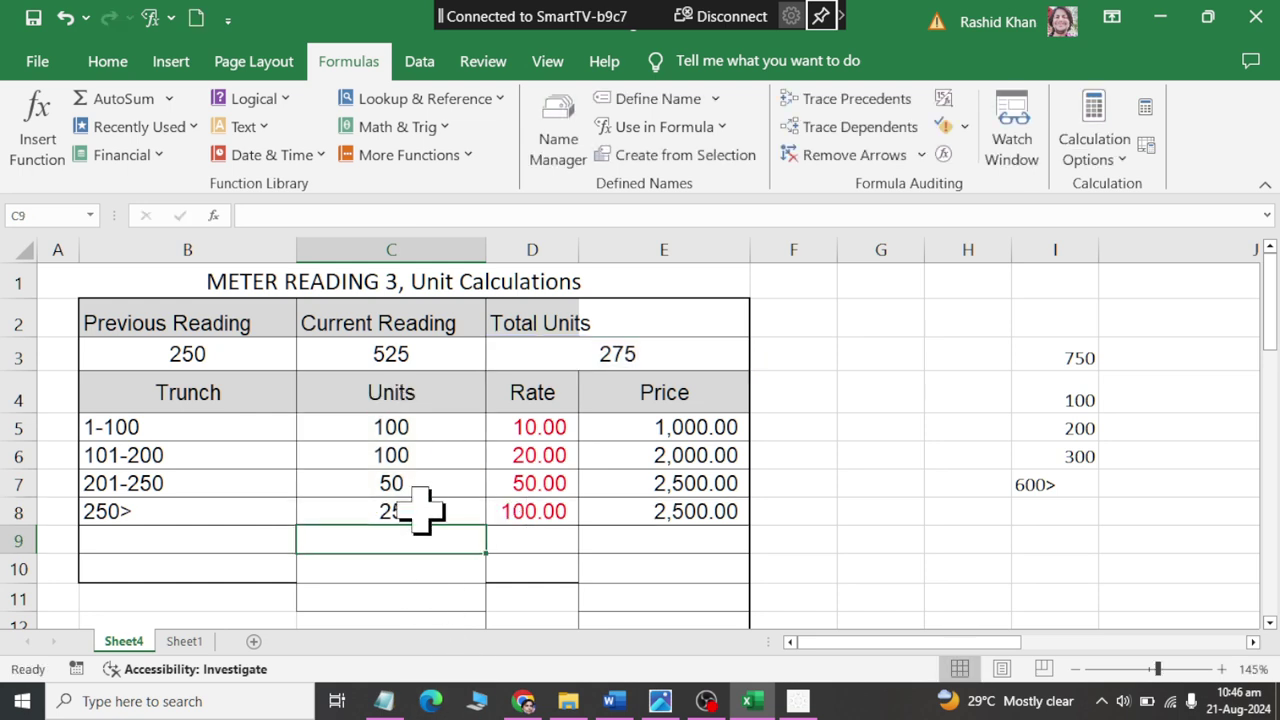
left_click(422, 510)
Change the current reading in C3 to 625, then 726, giving 476 units and 226 in the 250> slab.
left_click(375, 355)
type("62")
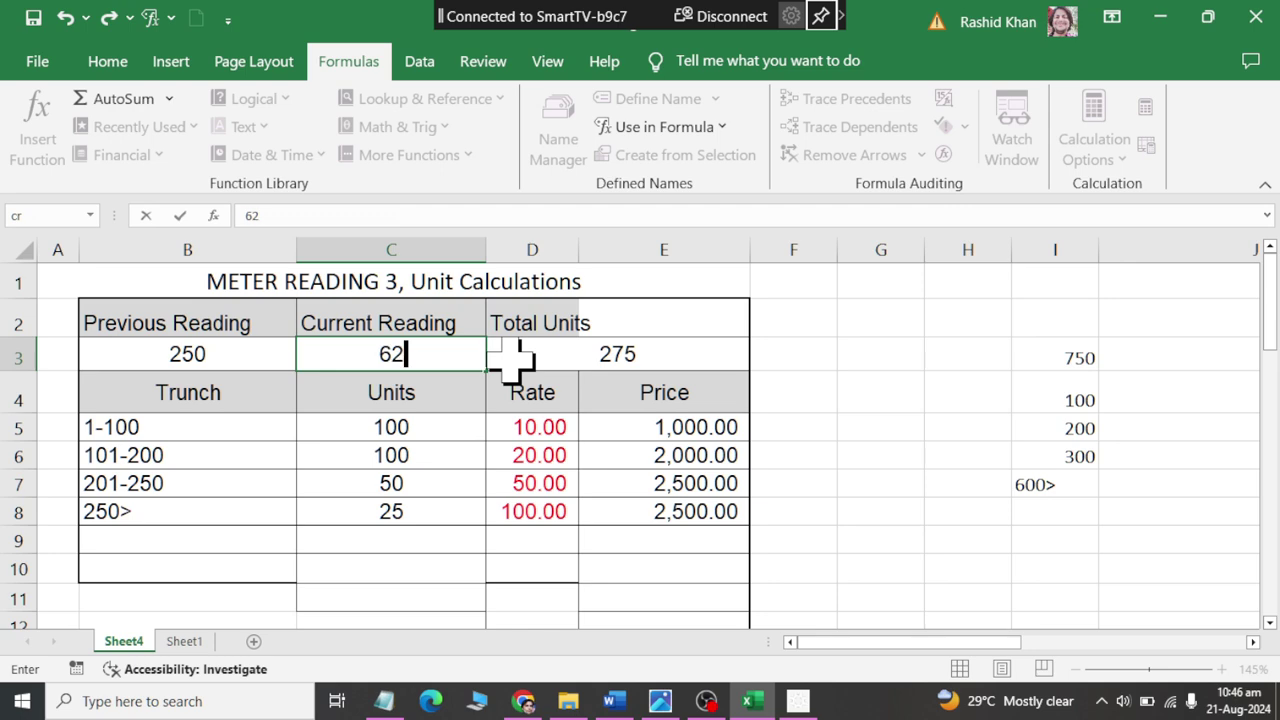
key("Return")
left_click(372, 350)
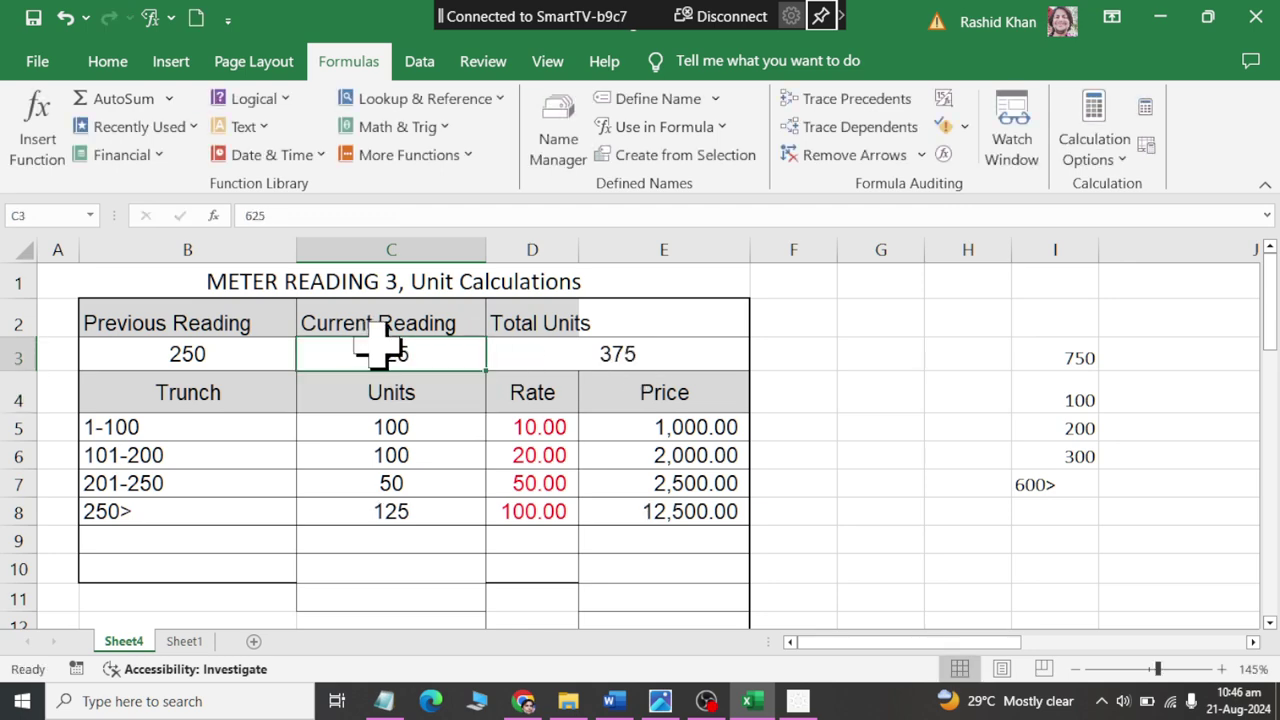
type("726")
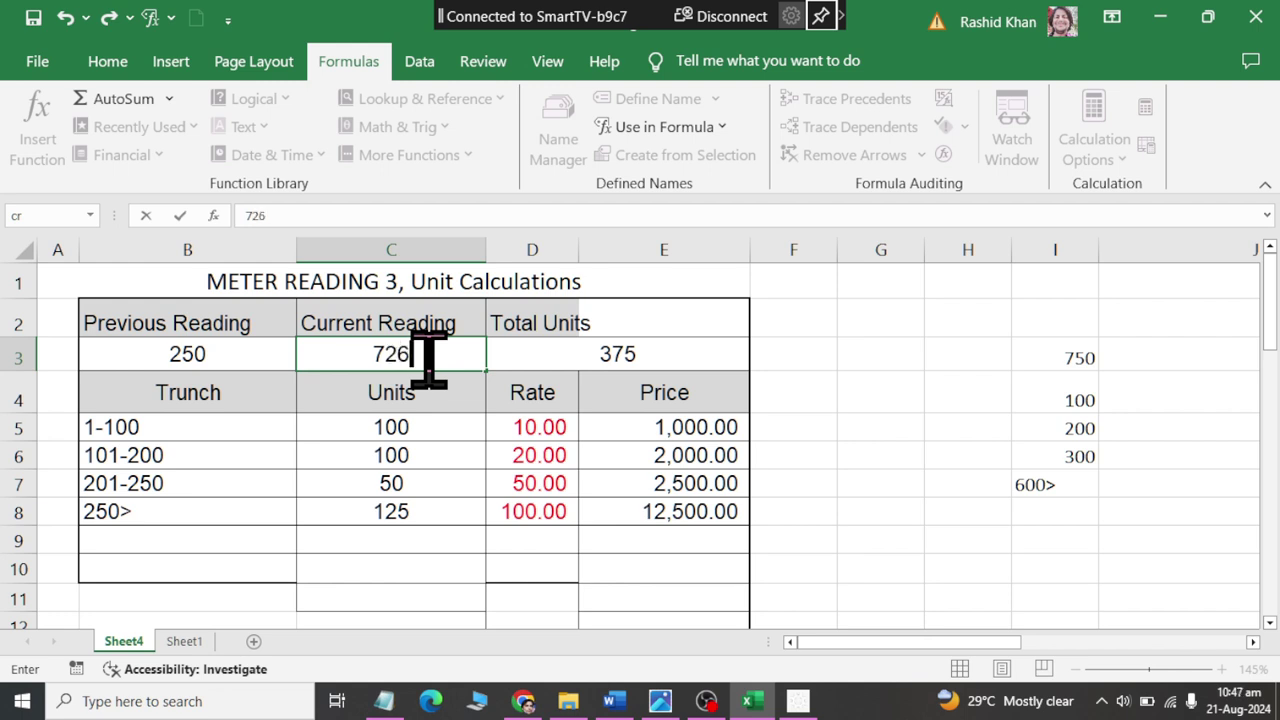
key("Return")
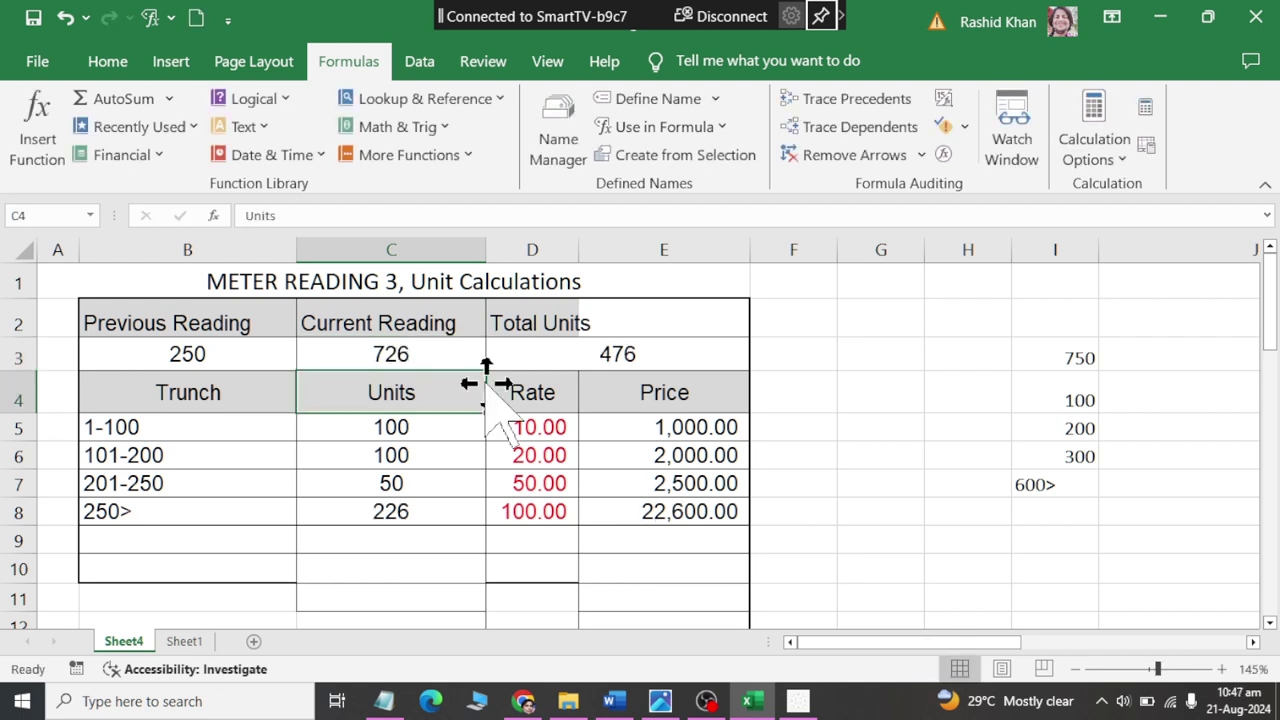
mouse_move(651, 427)
left_mouse_down()
mouse_move(655, 645)
mouse_move(665, 512)
left_mouse_up()
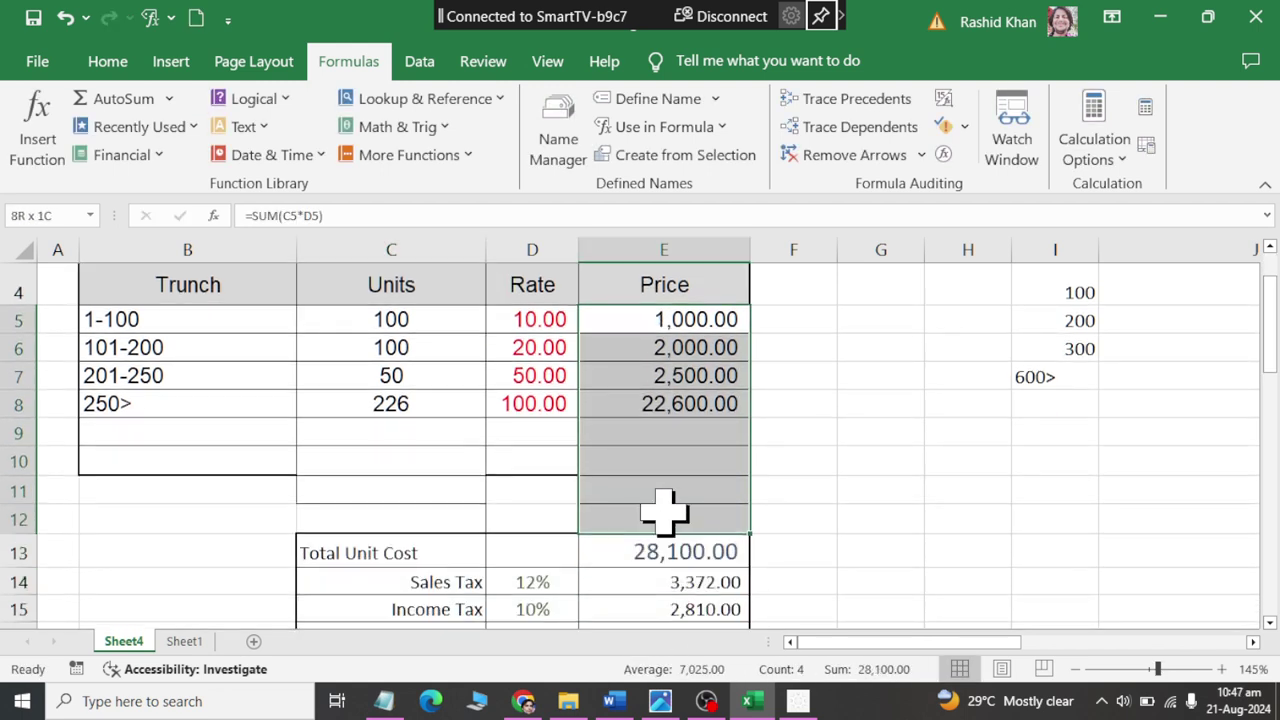
Rebuild the Price column as =SUM(C5*D5) in E5, filled down the slab rows.
key("Delete")
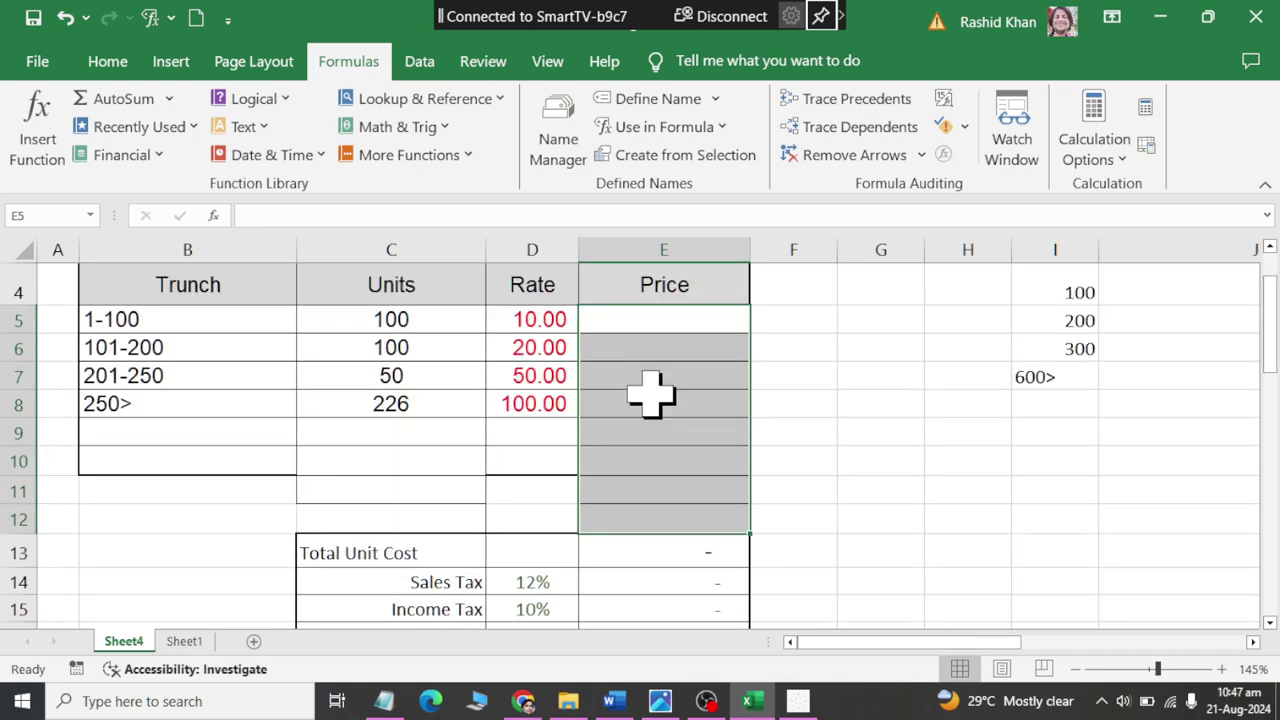
left_click(655, 320)
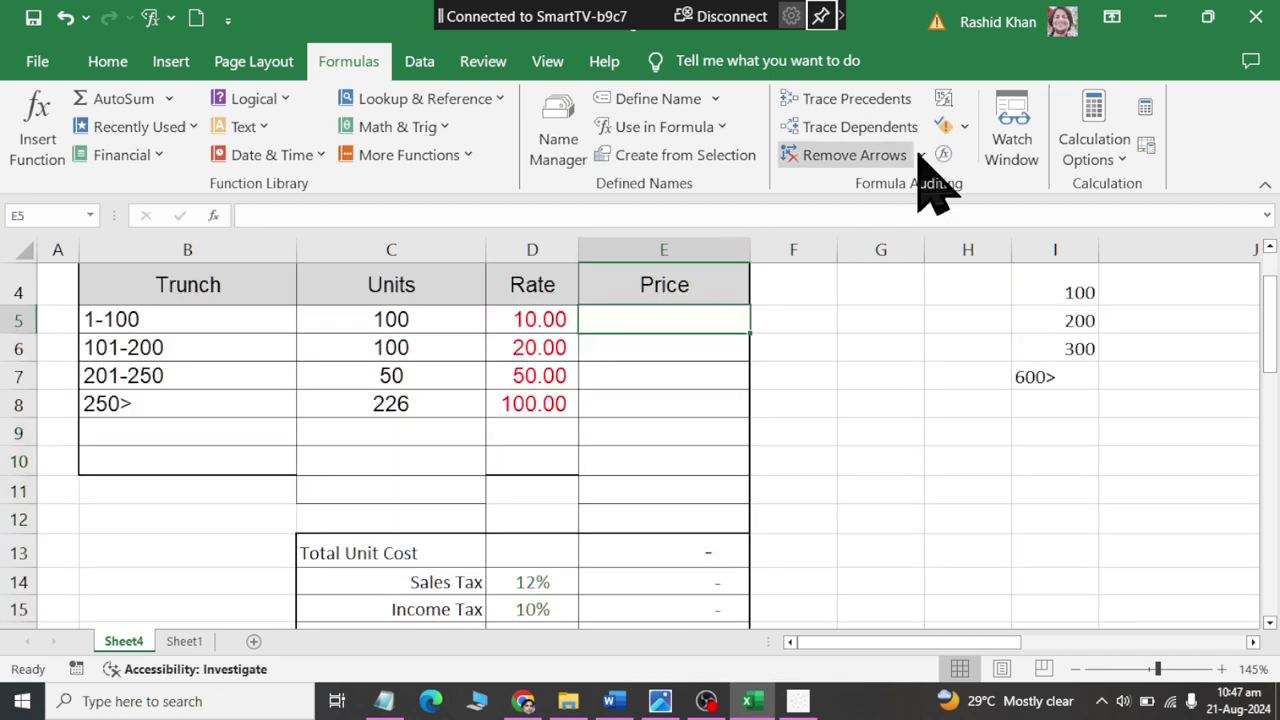
left_click(125, 98)
left_click(375, 320)
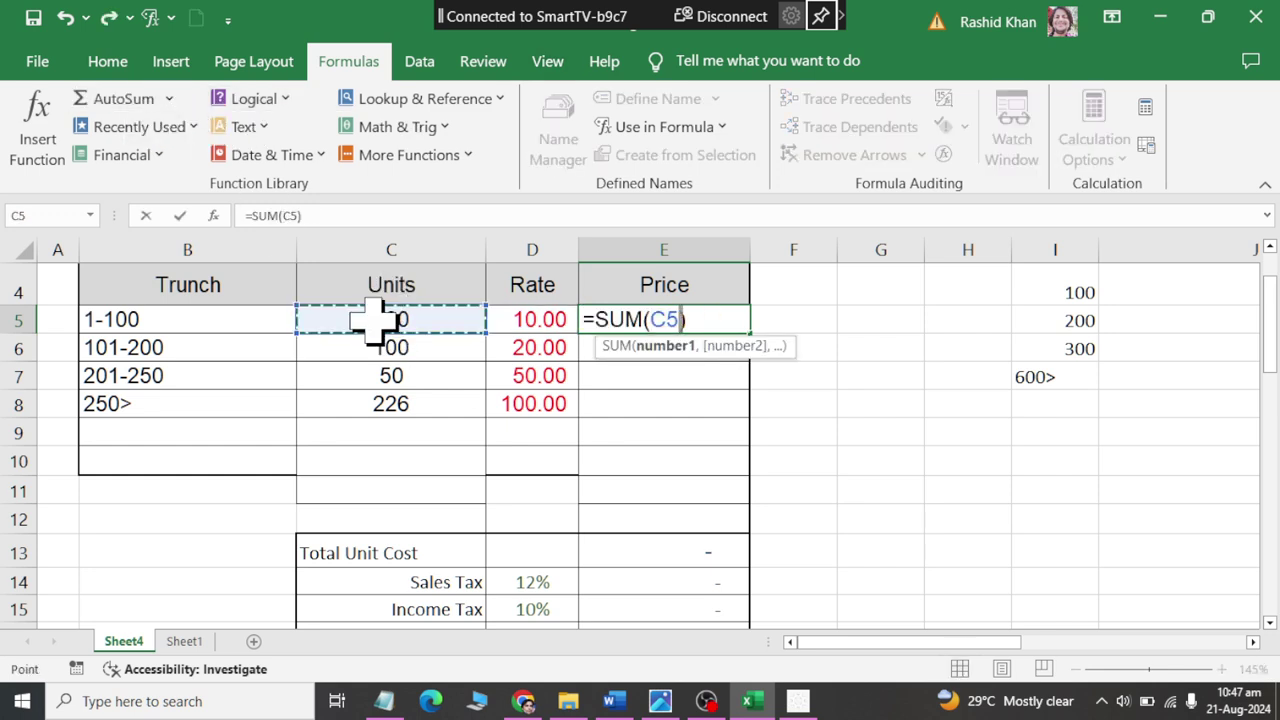
type("*")
left_click(512, 320)
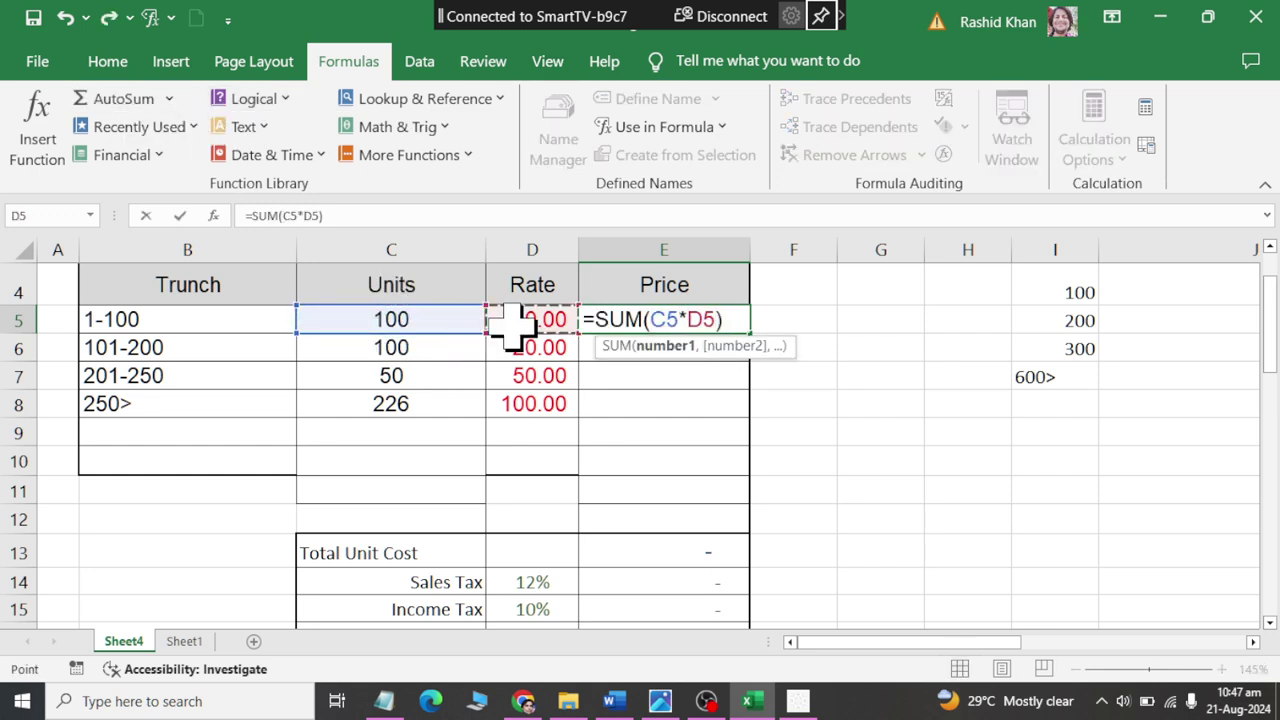
key("Return")
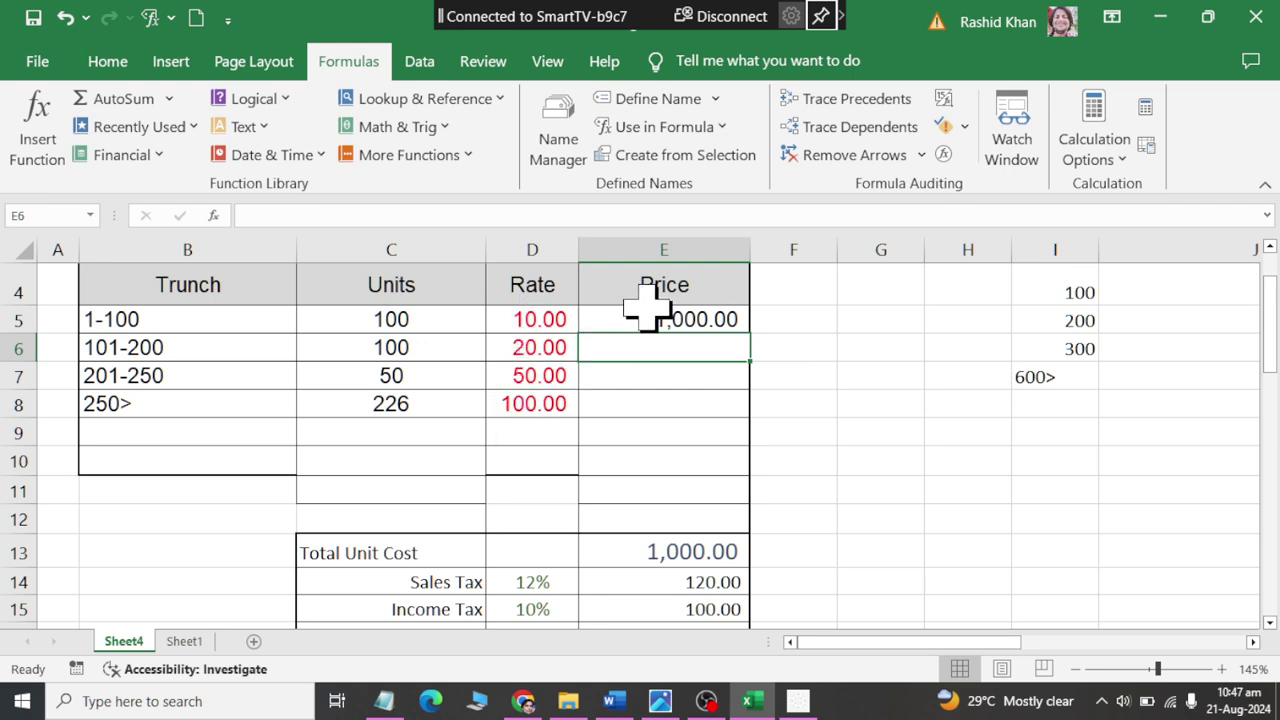
left_click(645, 312)
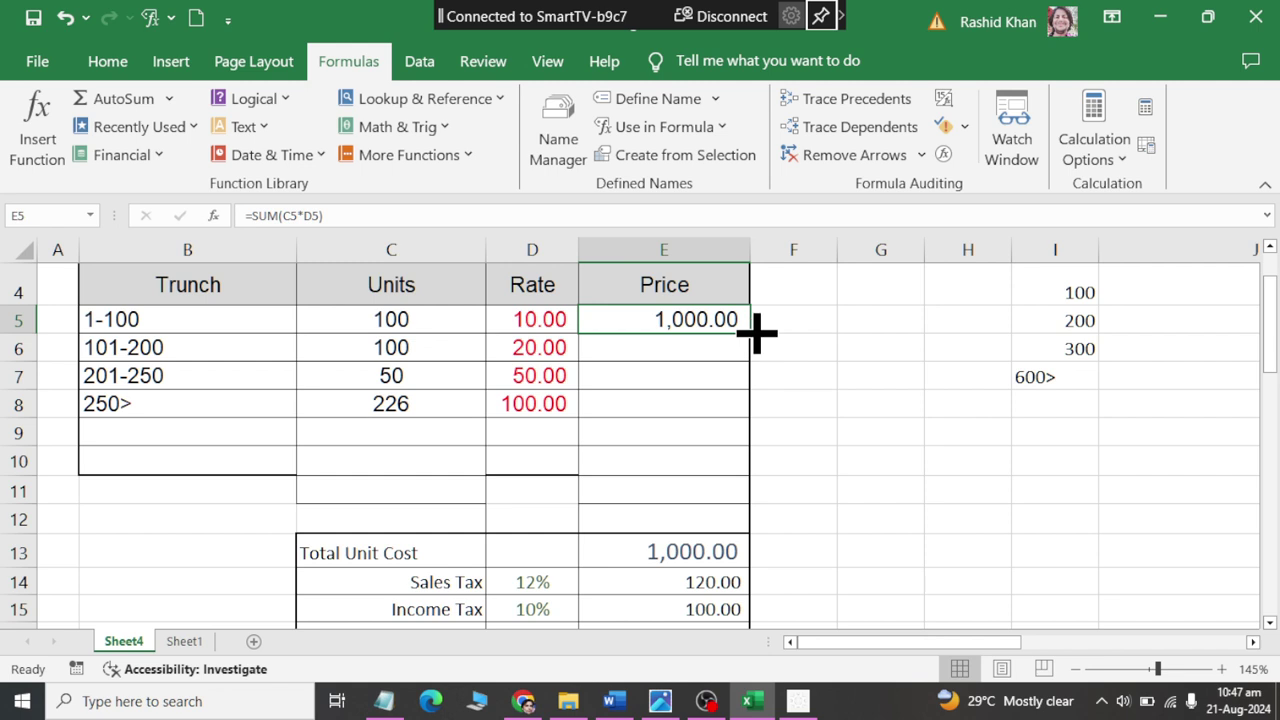
left_click_drag(757, 333, 745, 474)
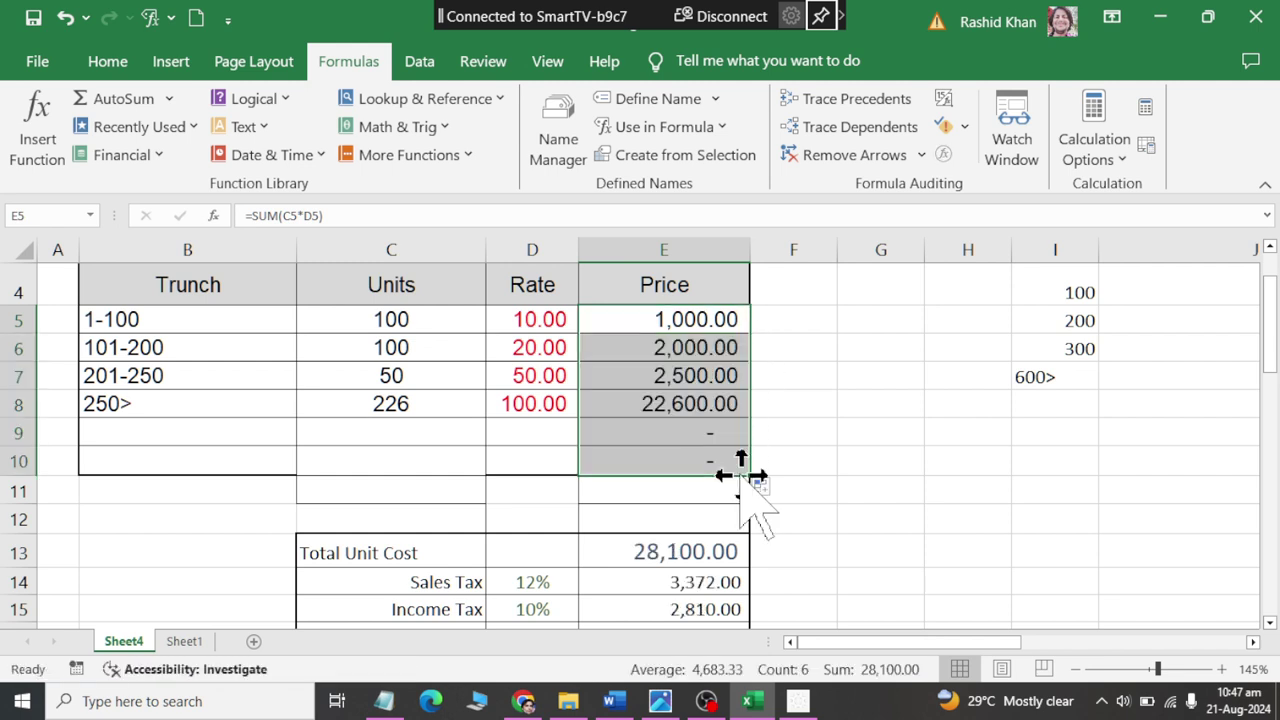
Sum E5:E12 into Total Unit Cost in E13, giving 28,100.00.
left_click(696, 555)
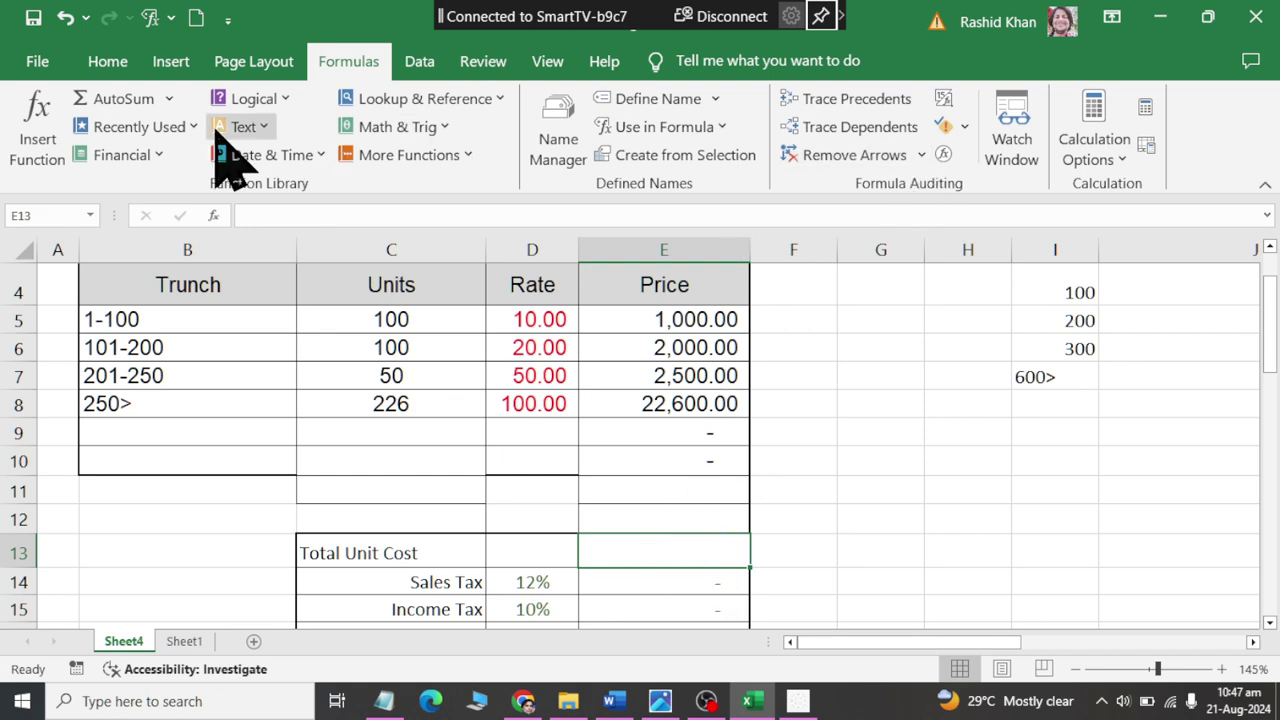
left_click(110, 98)
left_click_drag(623, 323, 620, 520)
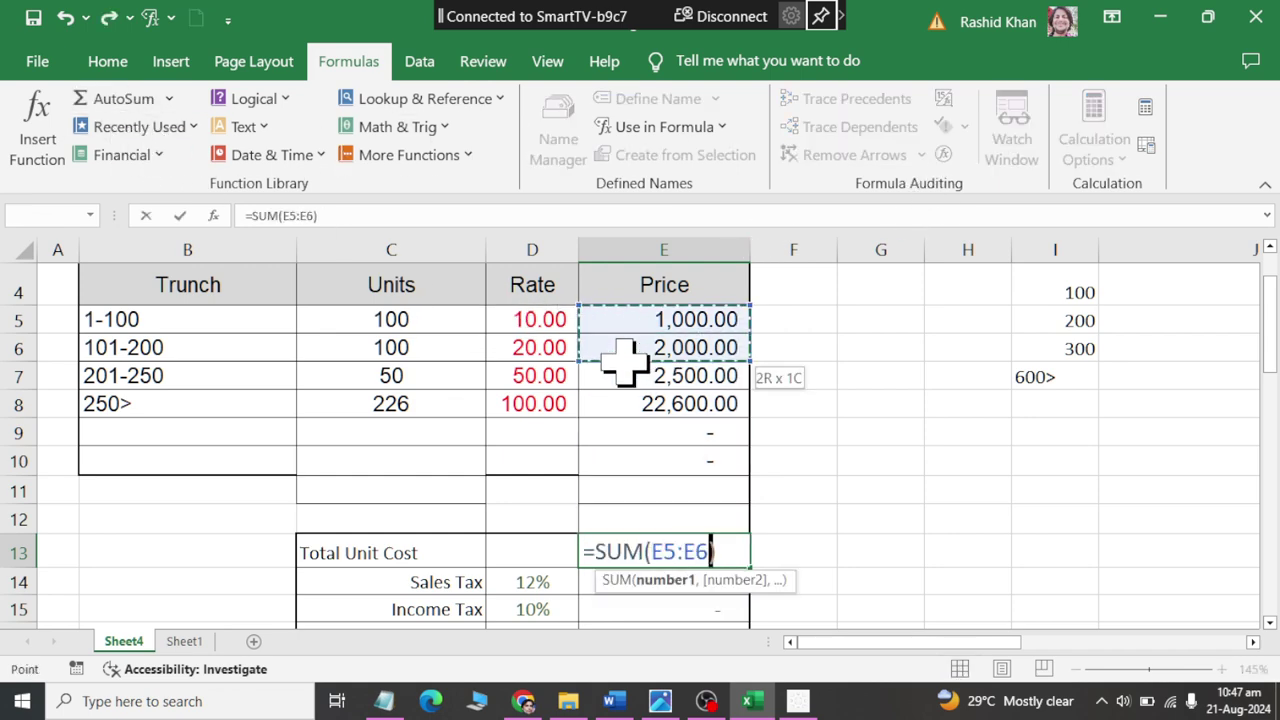
key("Return")
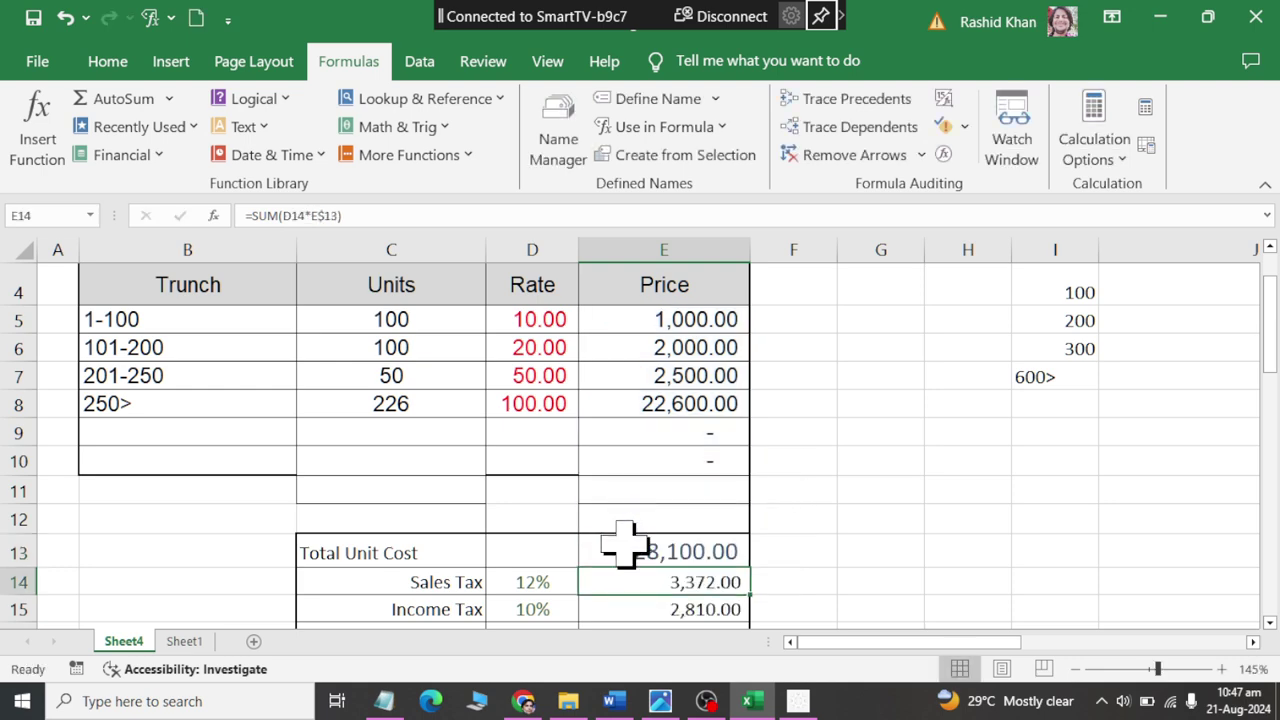
scroll(625, 545, "down", 1)
scroll(623, 543, "down", 1)
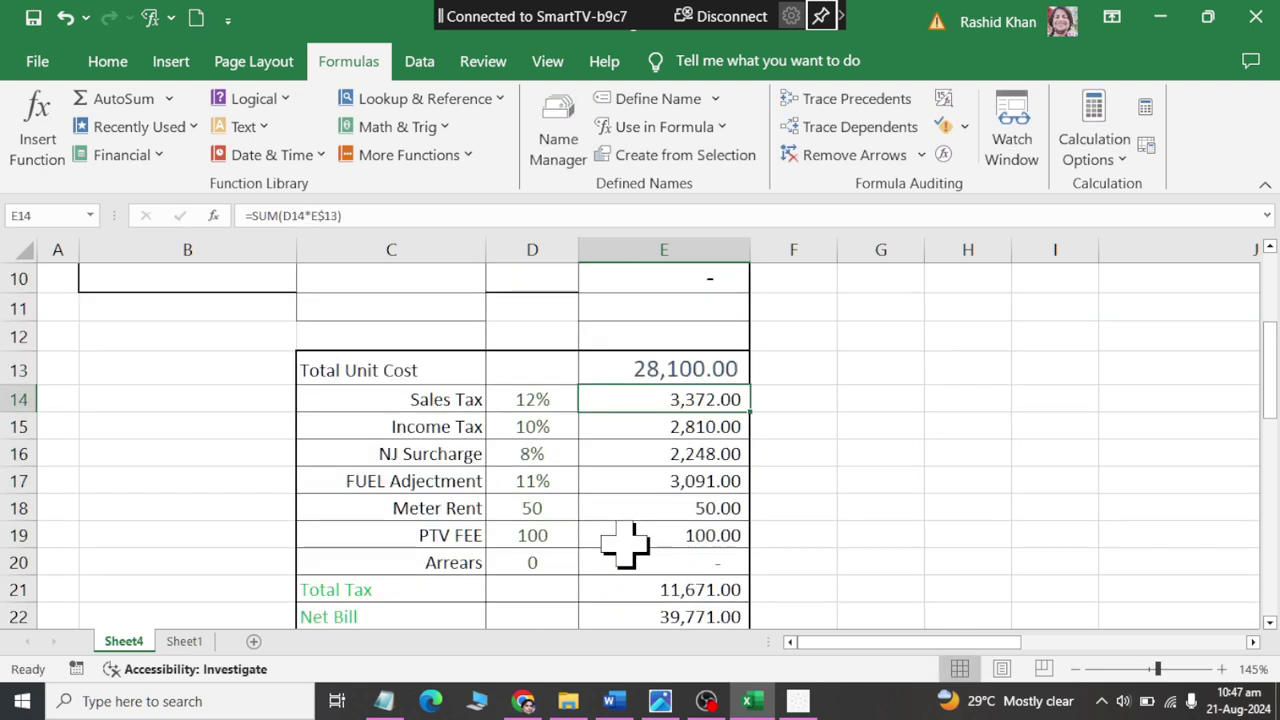
mouse_move(657, 405)
left_mouse_down()
mouse_move(655, 483)
mouse_move(680, 580)
left_mouse_up()
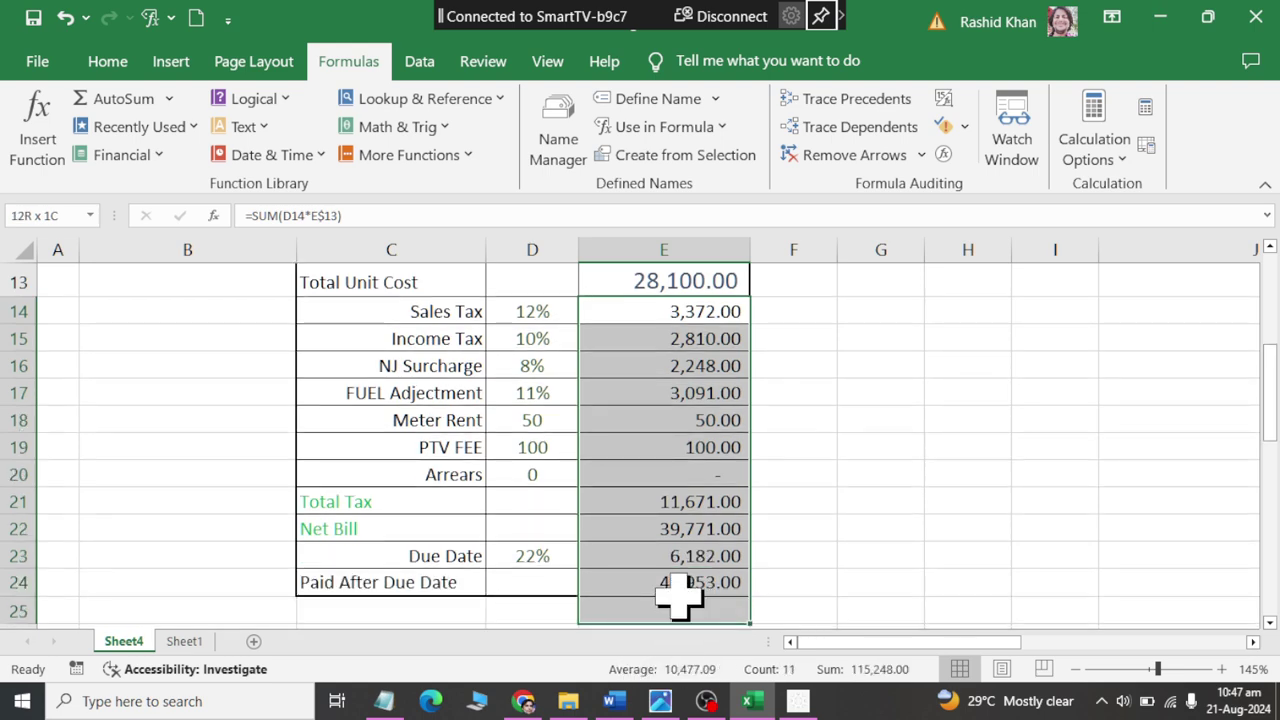
Replace the charge amounts with =SUM(D14*E$13) in E14, filled down the tax rows.
key("Delete")
left_click(663, 311)
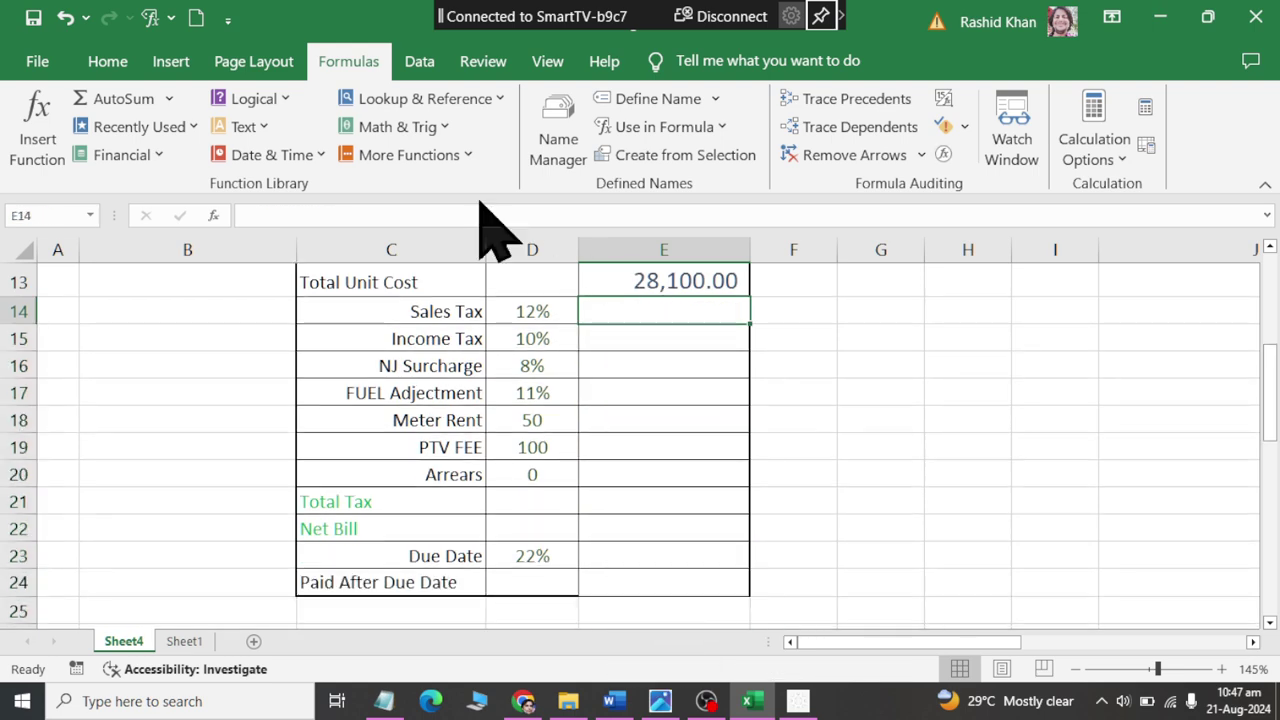
left_click(112, 98)
left_click(525, 312)
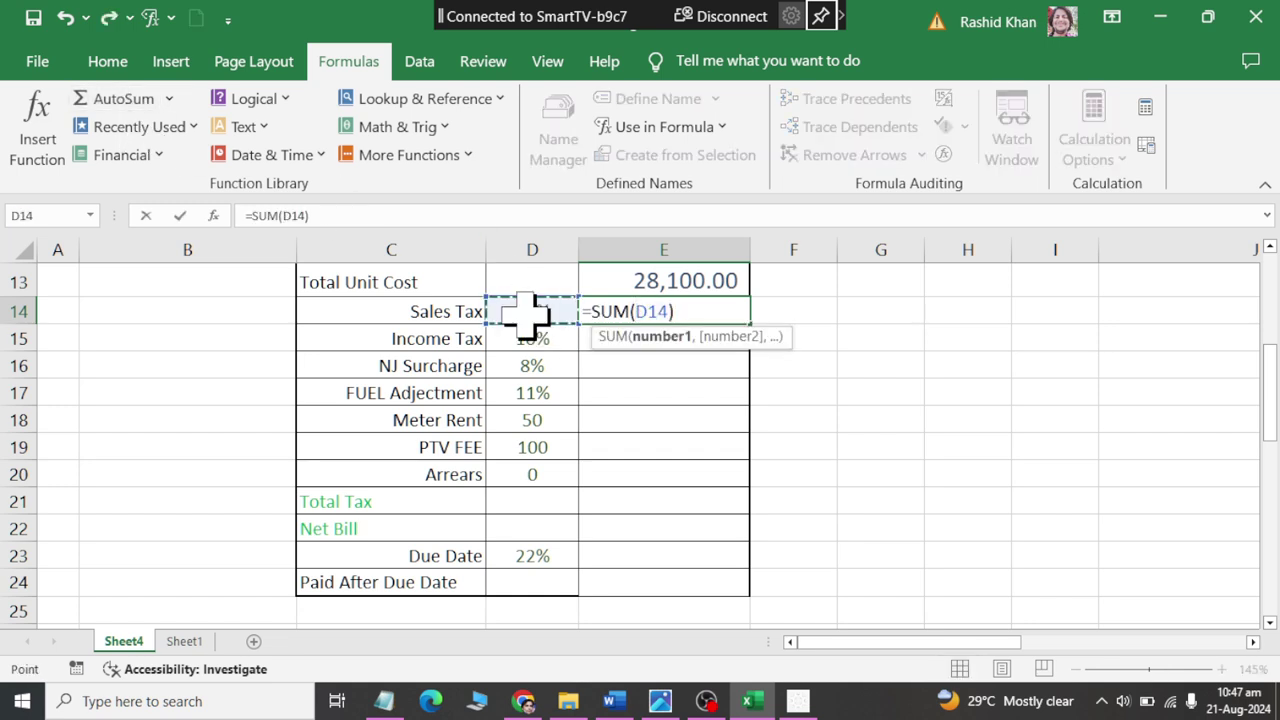
type("*")
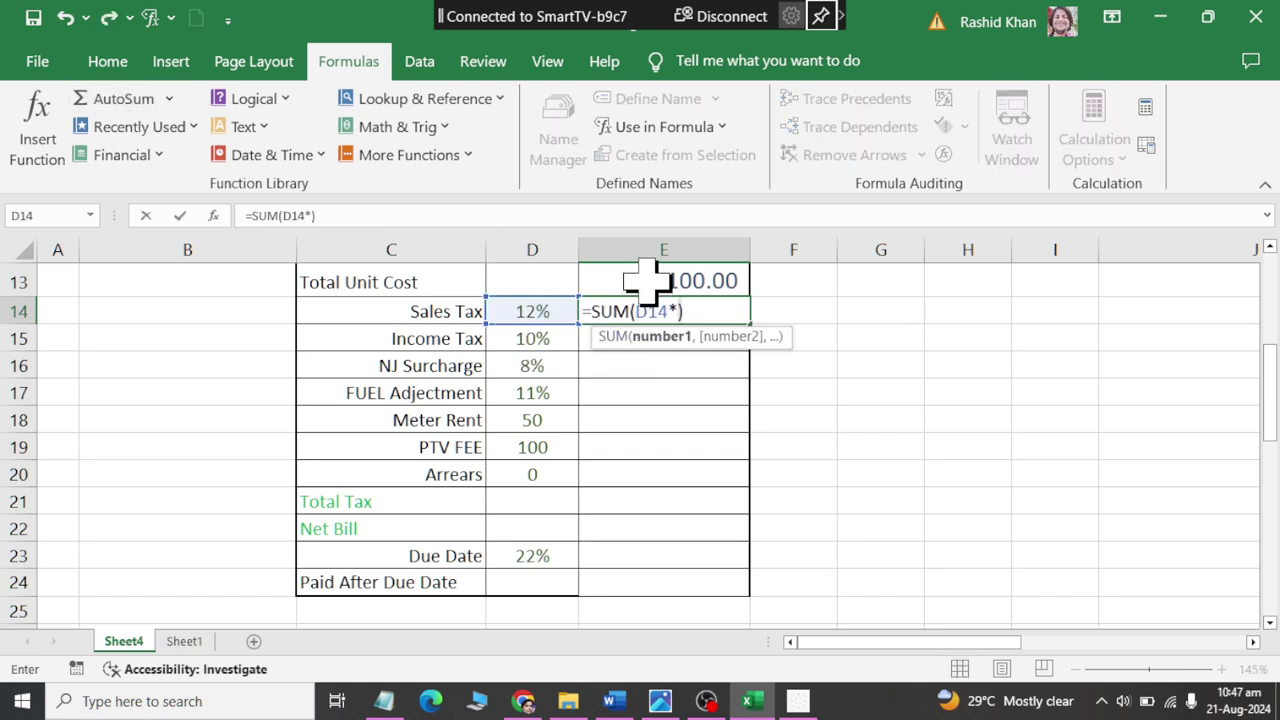
left_click(645, 282)
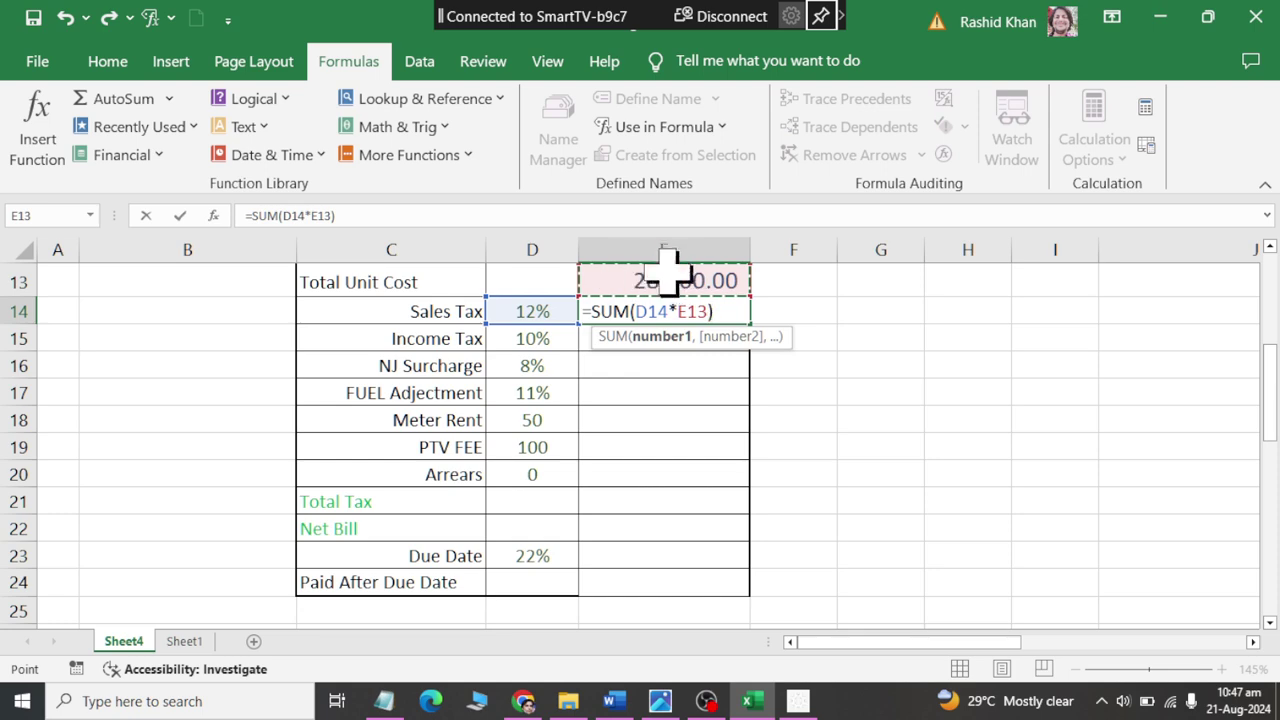
left_click(690, 311)
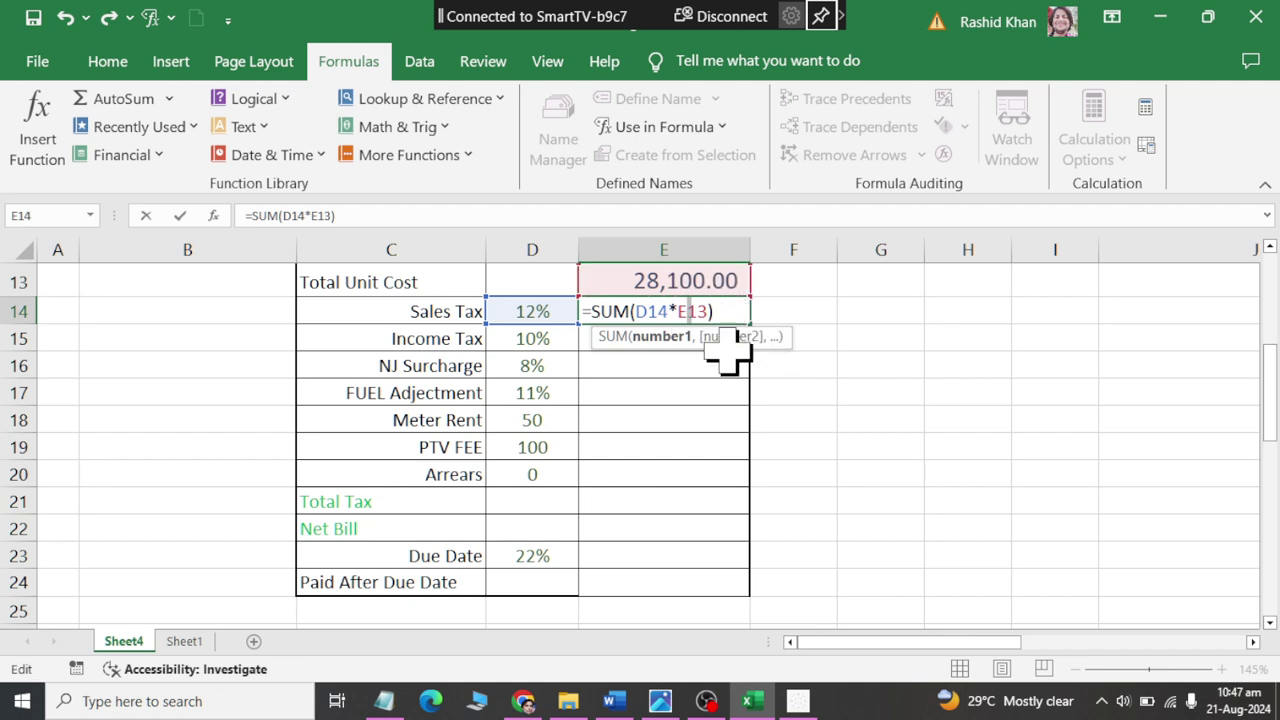
type("$")
key("Return")
left_click(735, 308)
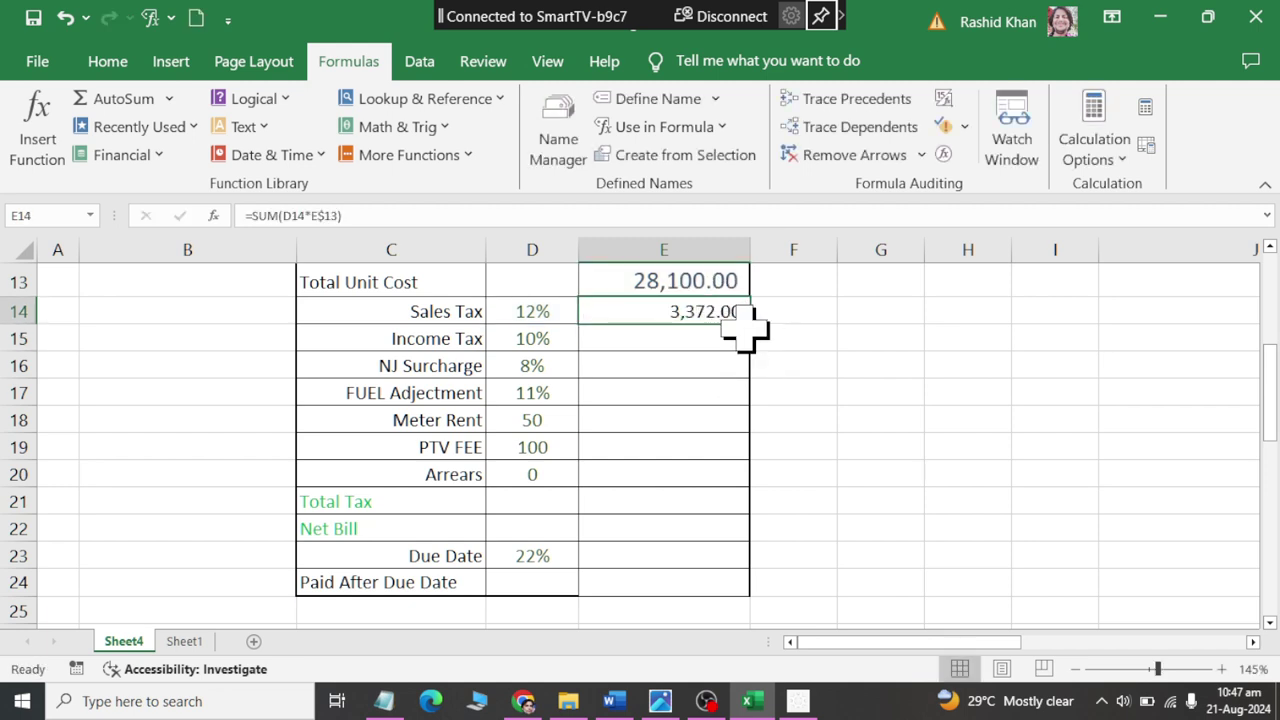
mouse_move(755, 323)
left_mouse_down()
mouse_move(732, 486)
mouse_move(737, 575)
left_mouse_up()
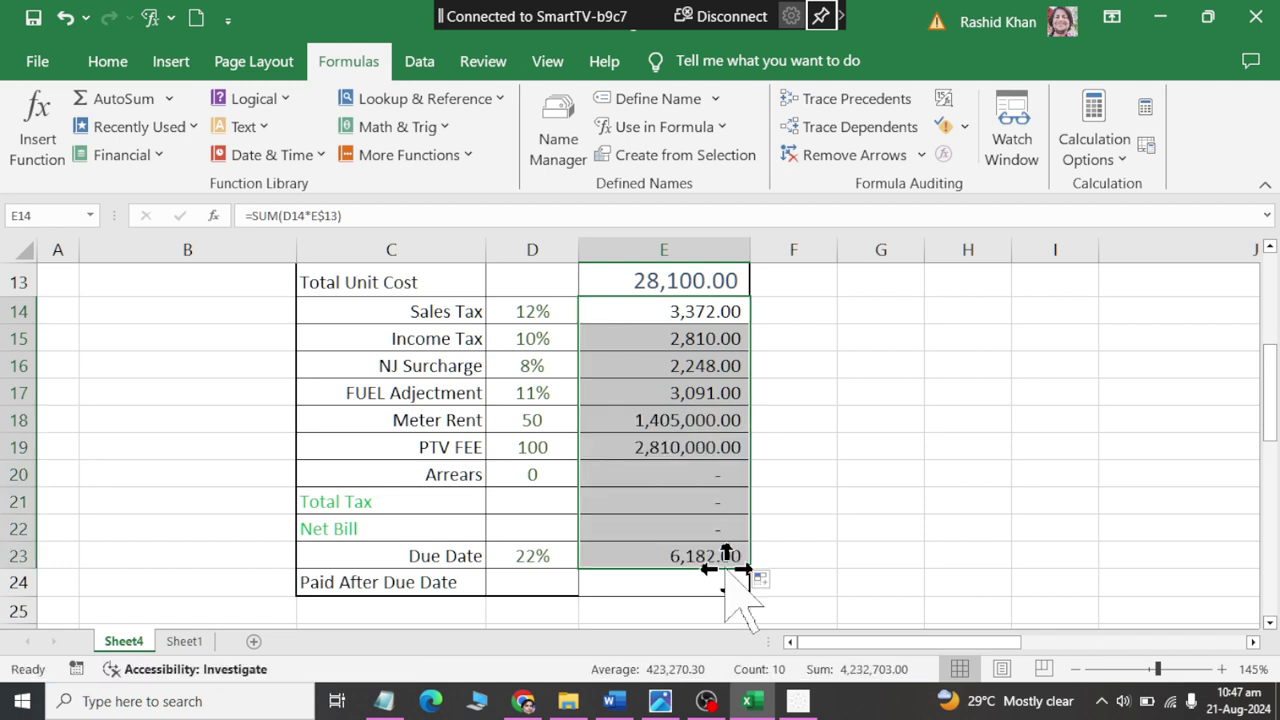
Clear E18:E22 and set Meter Rent to =D18 (50.00), copied to PTV FEE (100.00).
left_click(655, 420)
left_click_drag(655, 420, 655, 528)
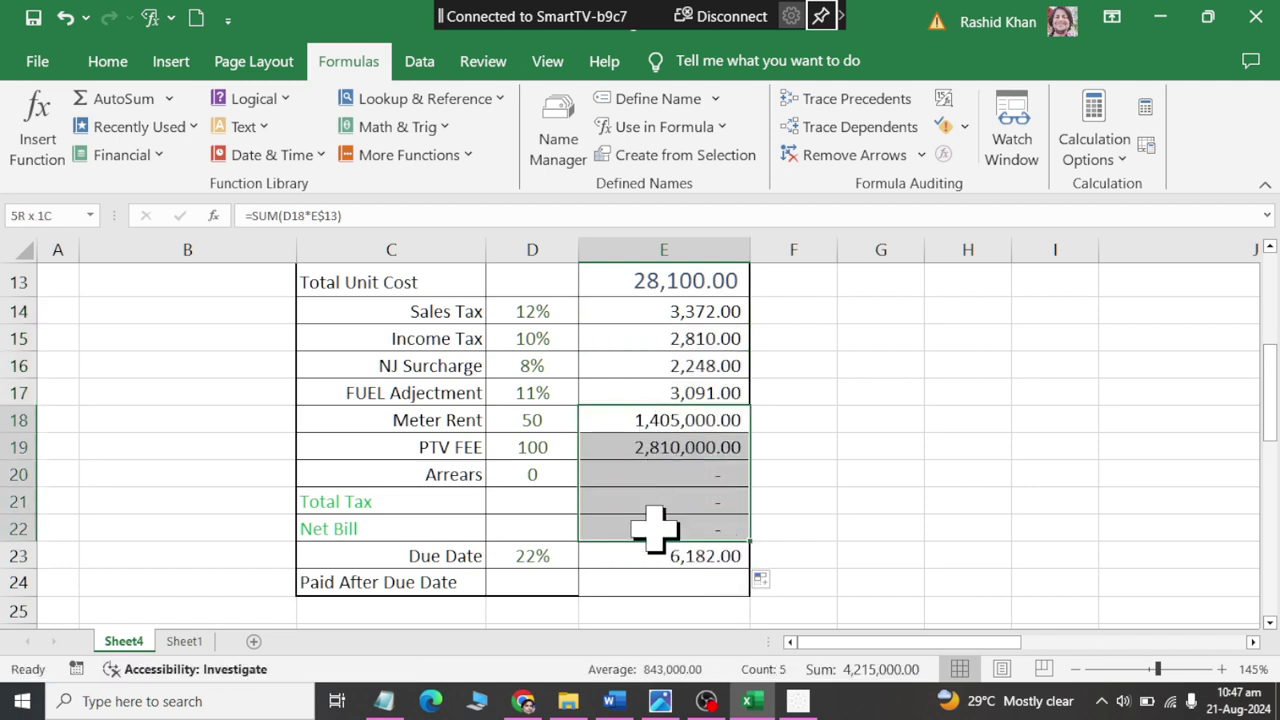
key("Delete")
left_click(655, 420)
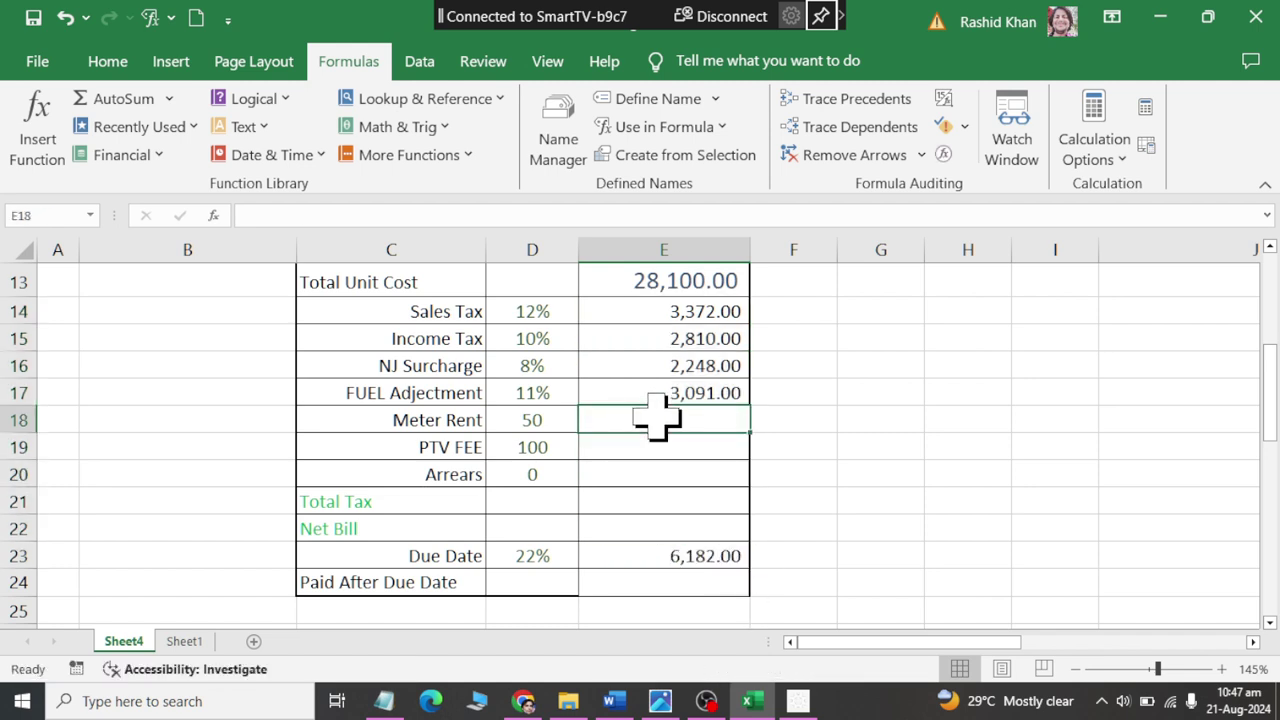
type("=")
left_click(508, 418)
key("Return")
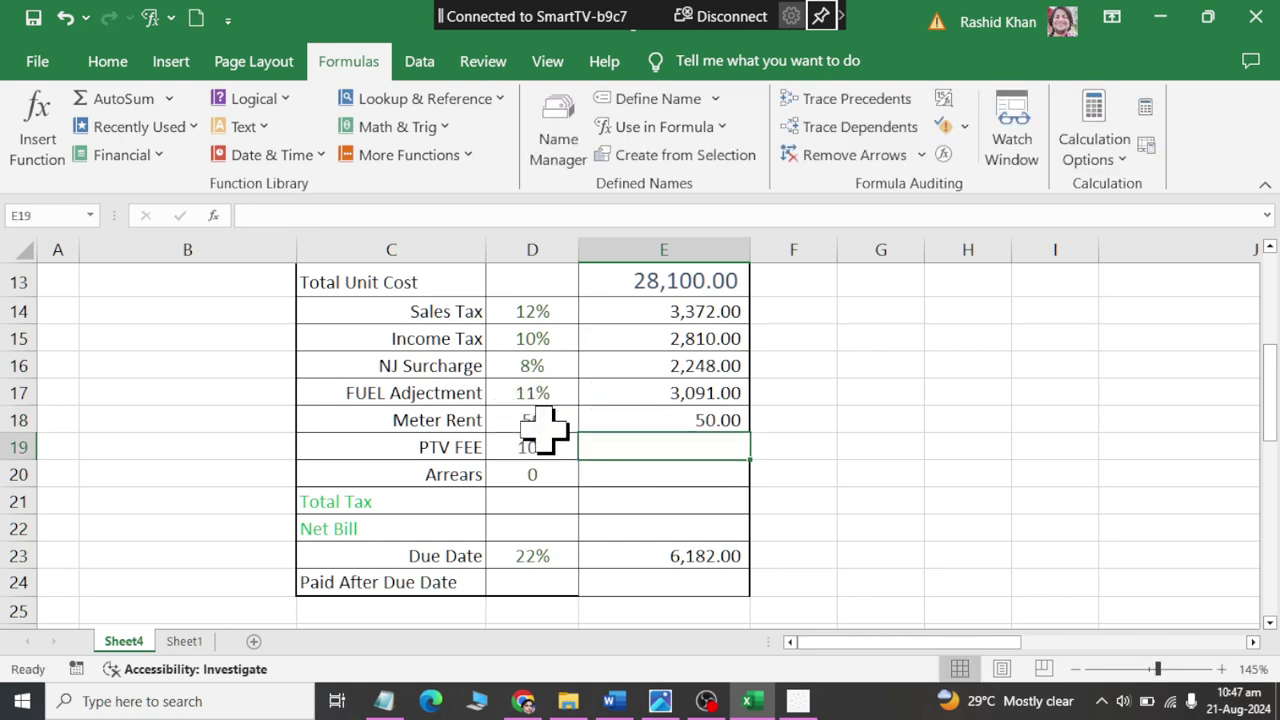
left_click(678, 422)
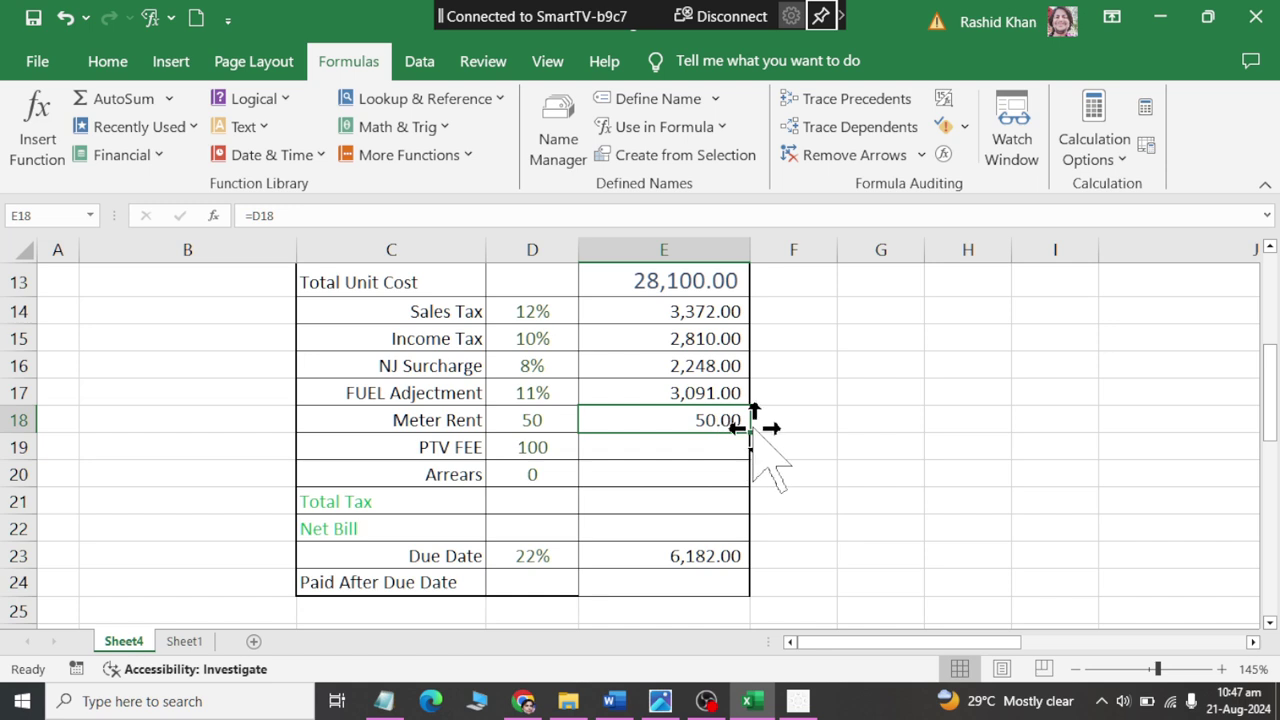
left_click_drag(750, 433, 745, 456)
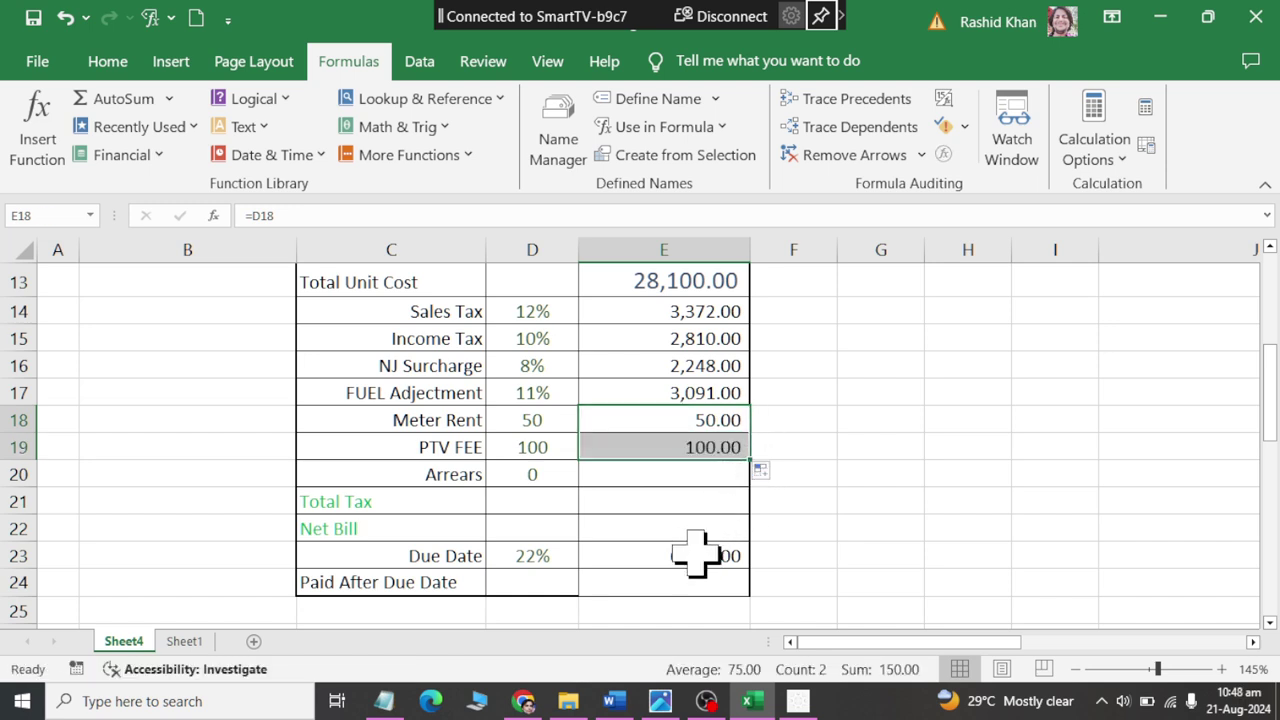
left_click(645, 500)
left_click(630, 530)
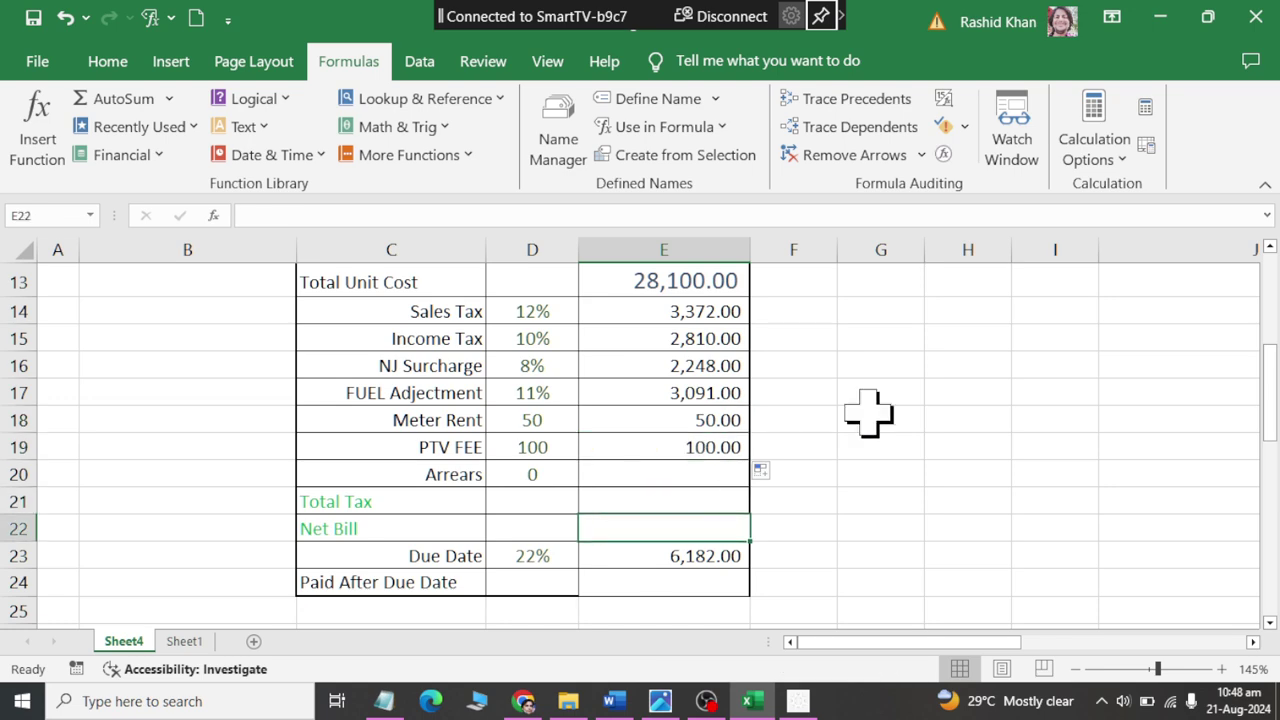
left_click_drag(1272, 440, 1272, 412)
mouse_move(737, 405)
left_mouse_down()
mouse_move(735, 590)
mouse_move(714, 538)
left_mouse_up()
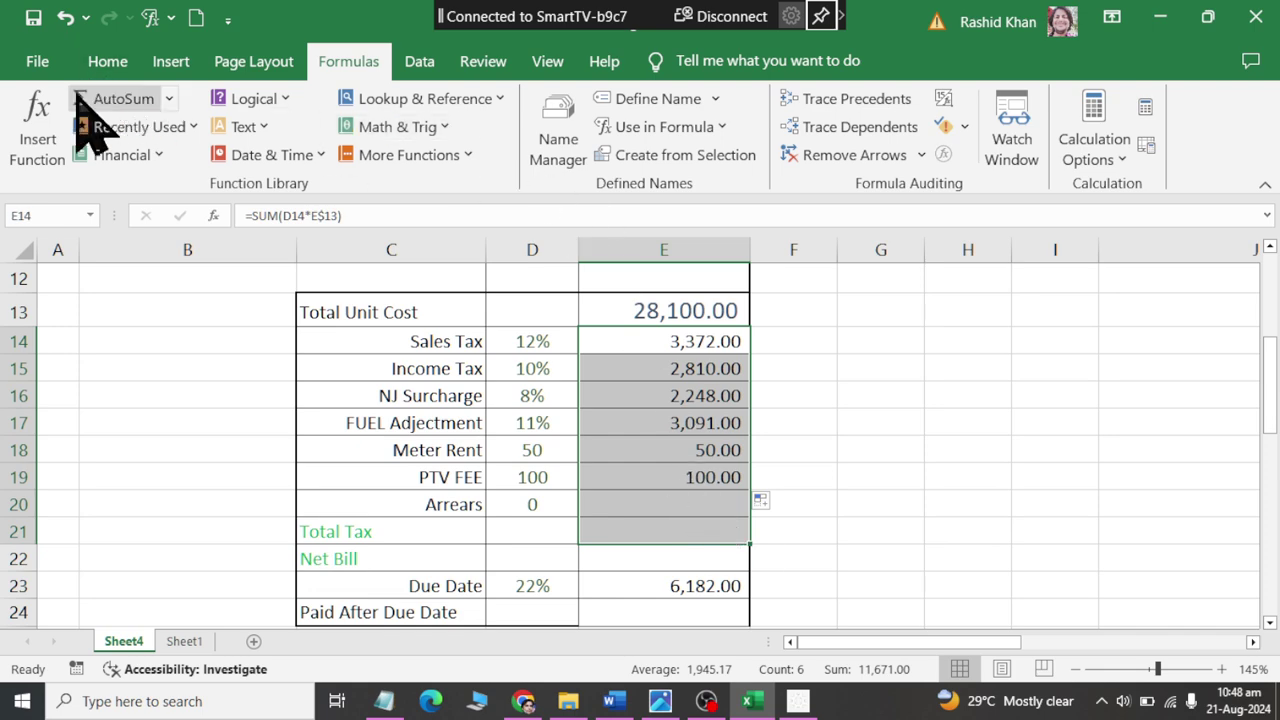
AutoSum the charges into Total Tax (11,671.00) and set Net Bill to =SUM(E13+E21), 39,771.00.
left_click(112, 99)
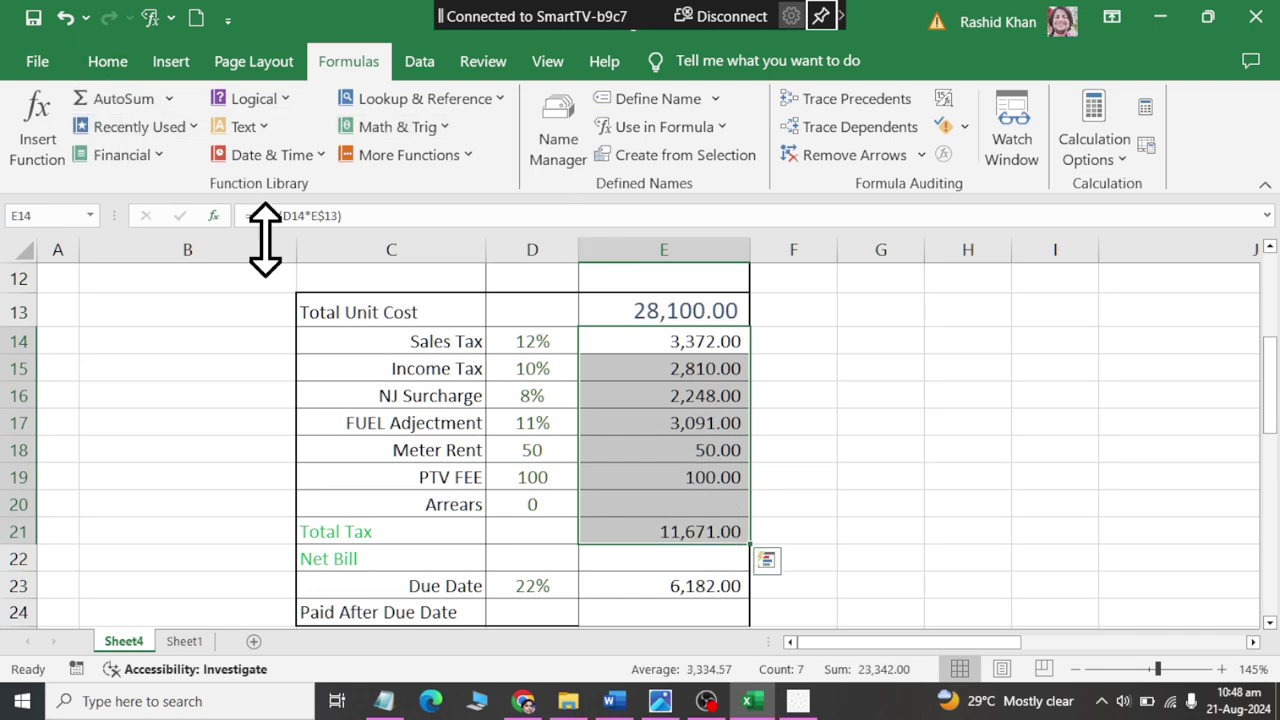
left_click(650, 566)
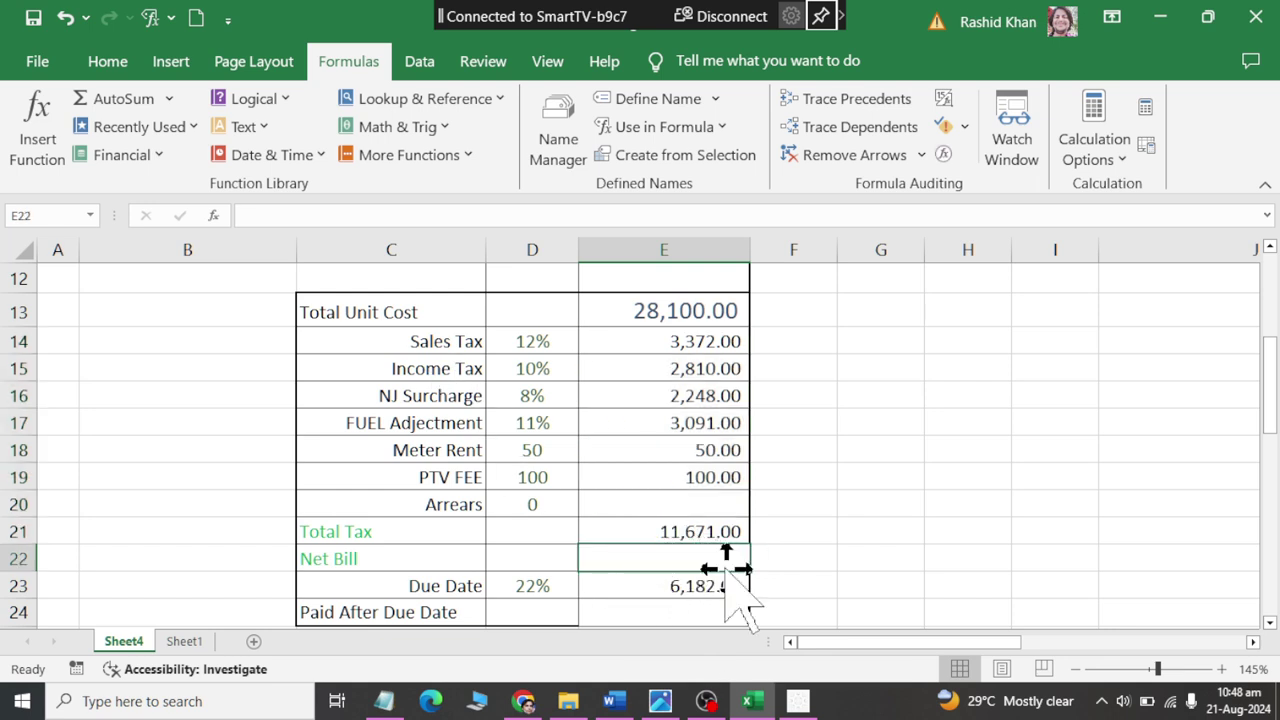
left_click(118, 100)
left_click(645, 312)
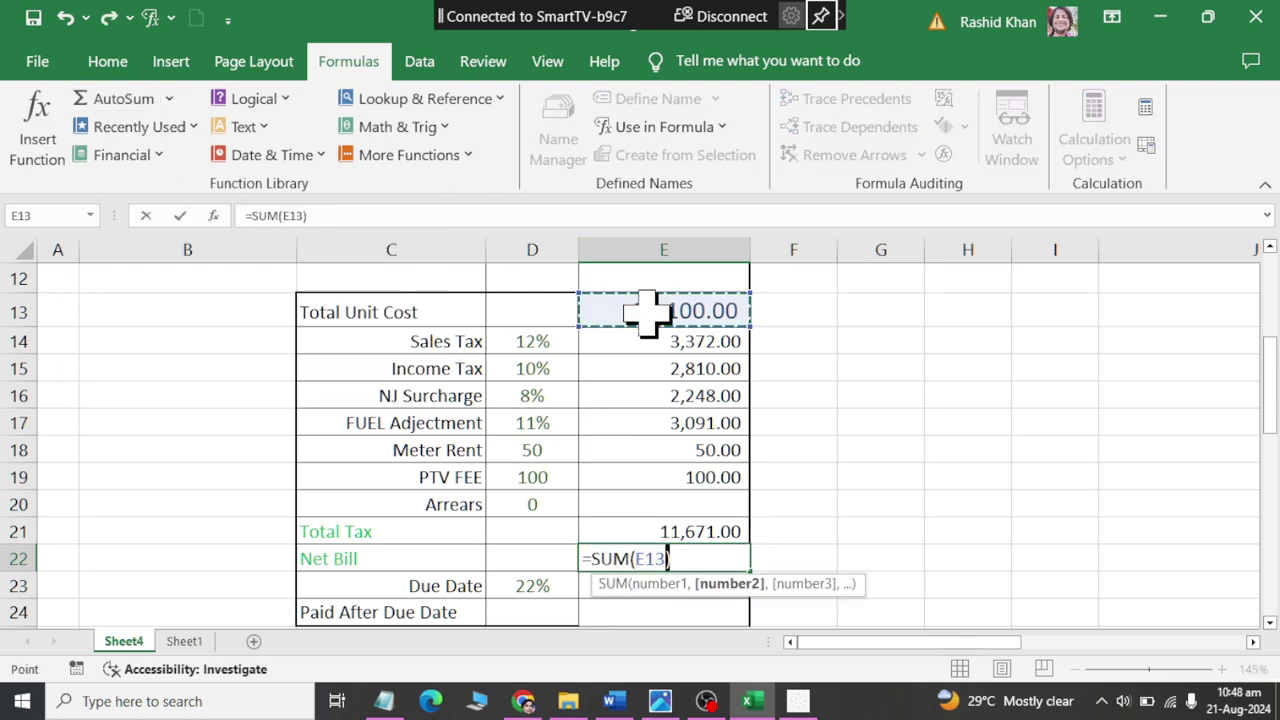
type("+")
left_click(683, 532)
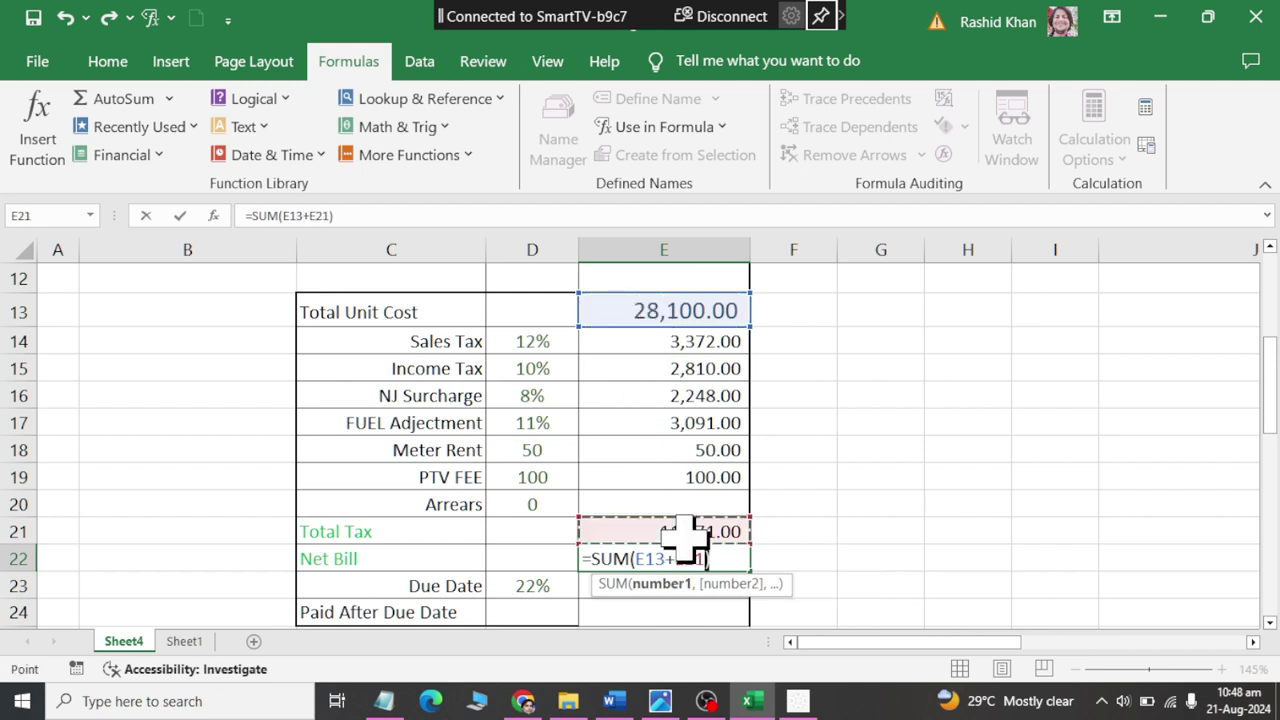
key("Return")
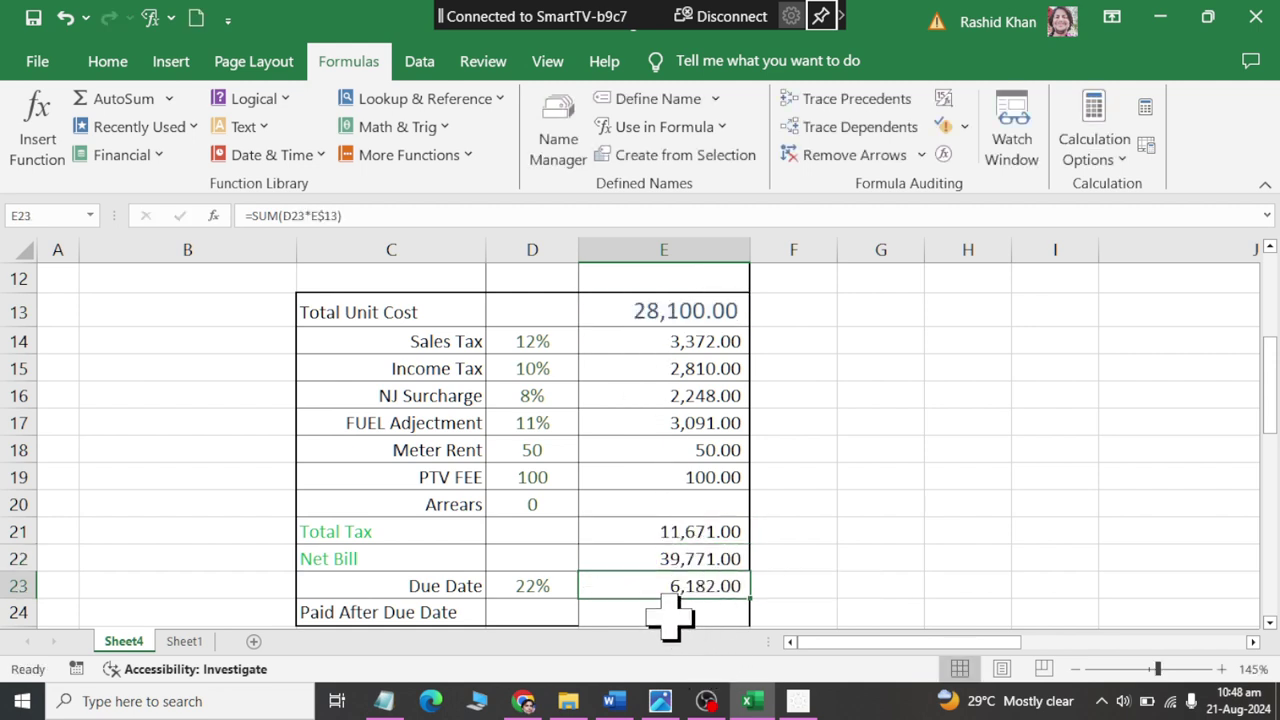
Total E21:E23 into Paid After Due Date in E24, giving 57,624.00.
left_click(665, 612)
left_click_drag(663, 558, 663, 586)
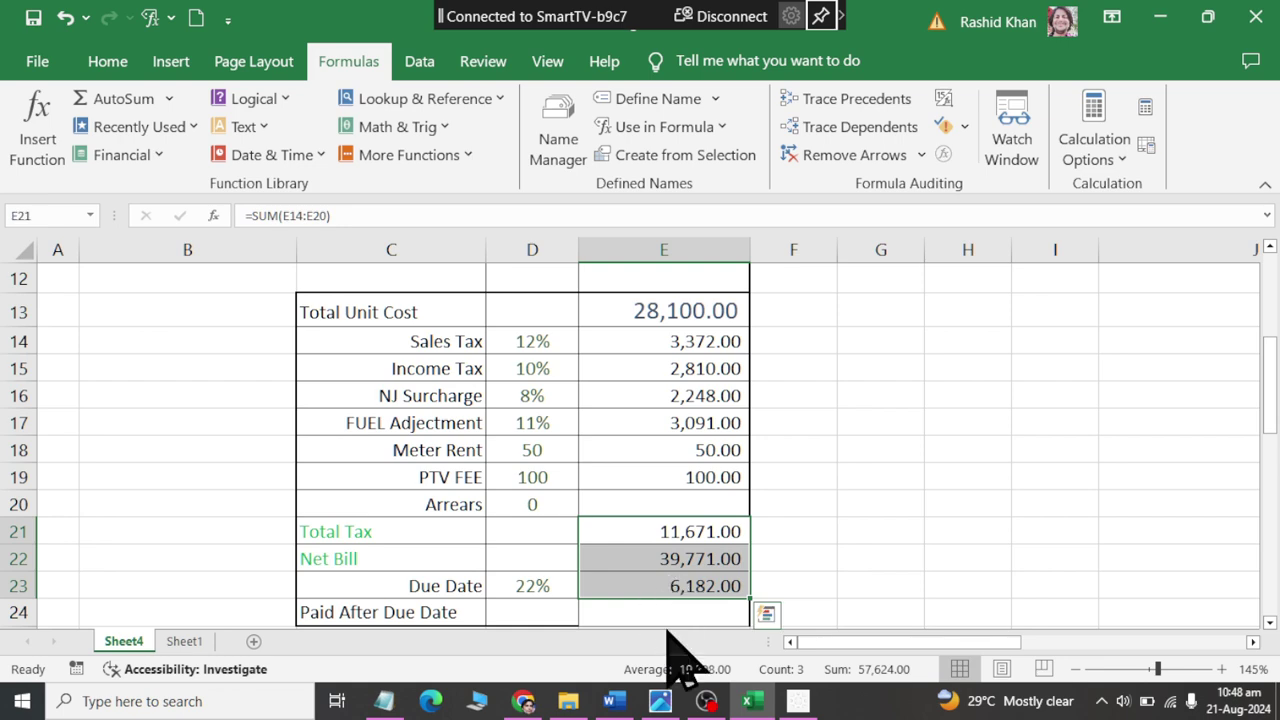
left_click(660, 612)
left_click(115, 99)
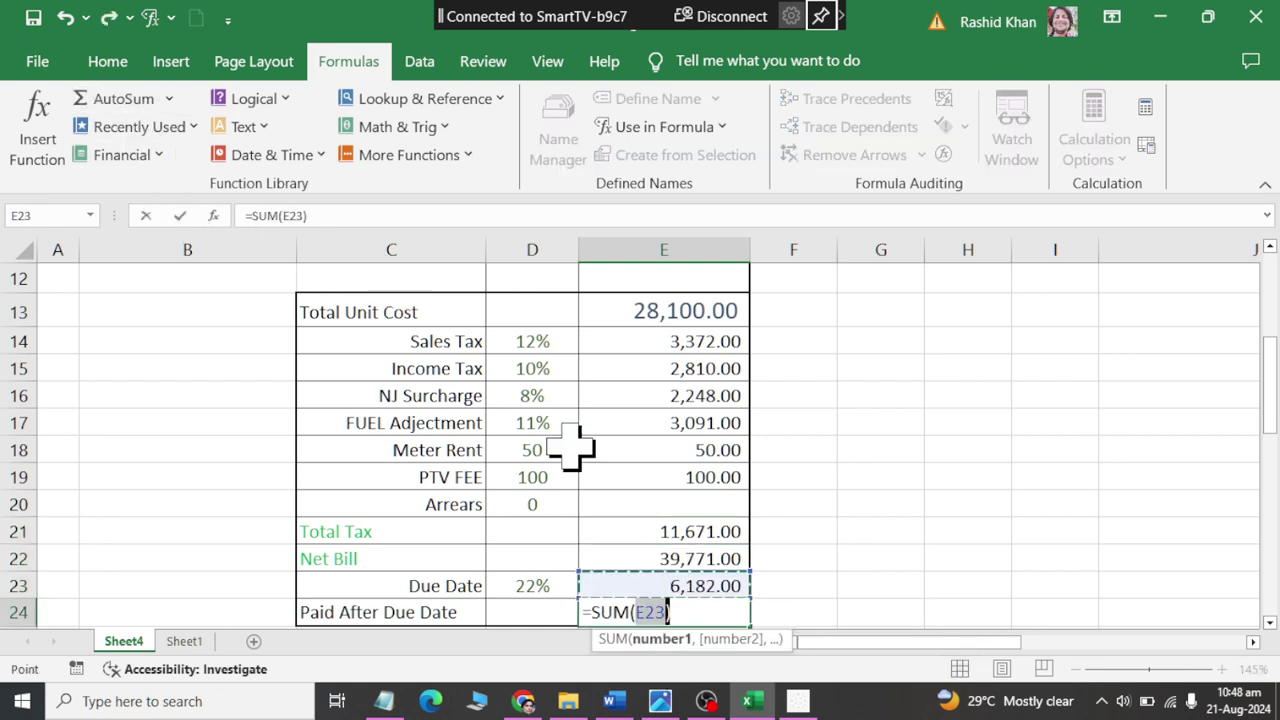
left_click_drag(640, 540, 663, 591)
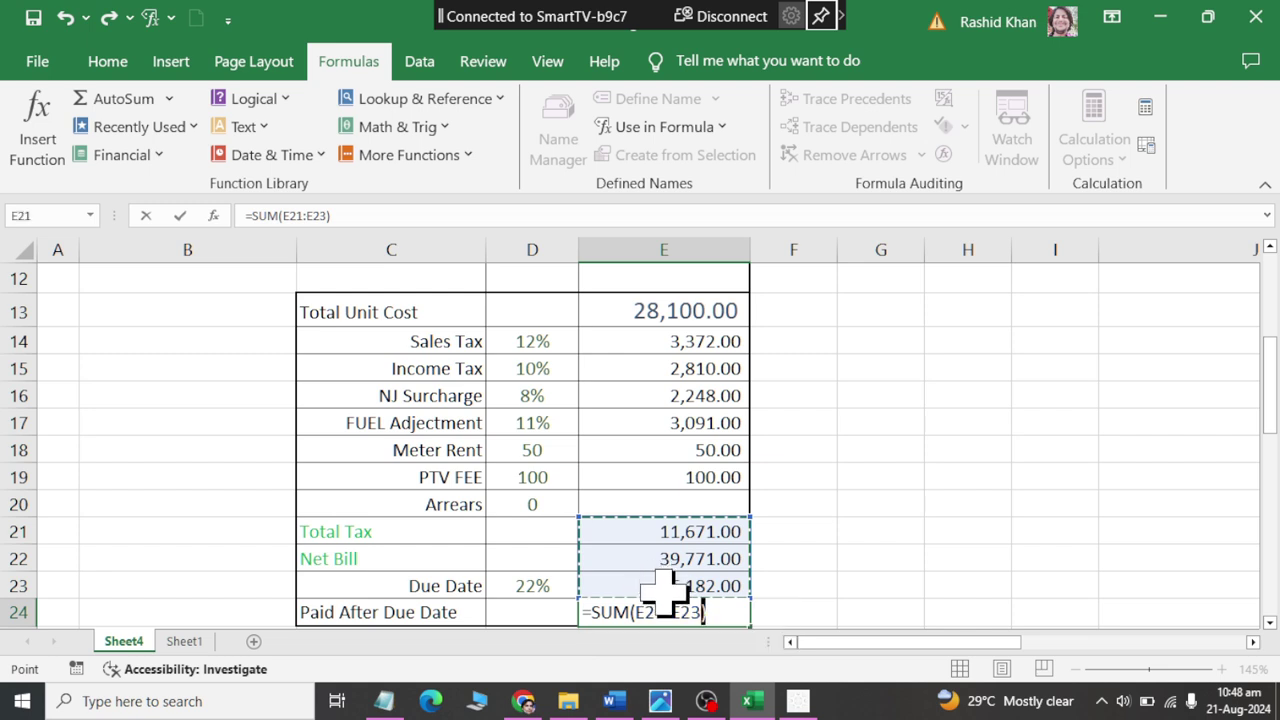
key("Return")
left_click(862, 527)
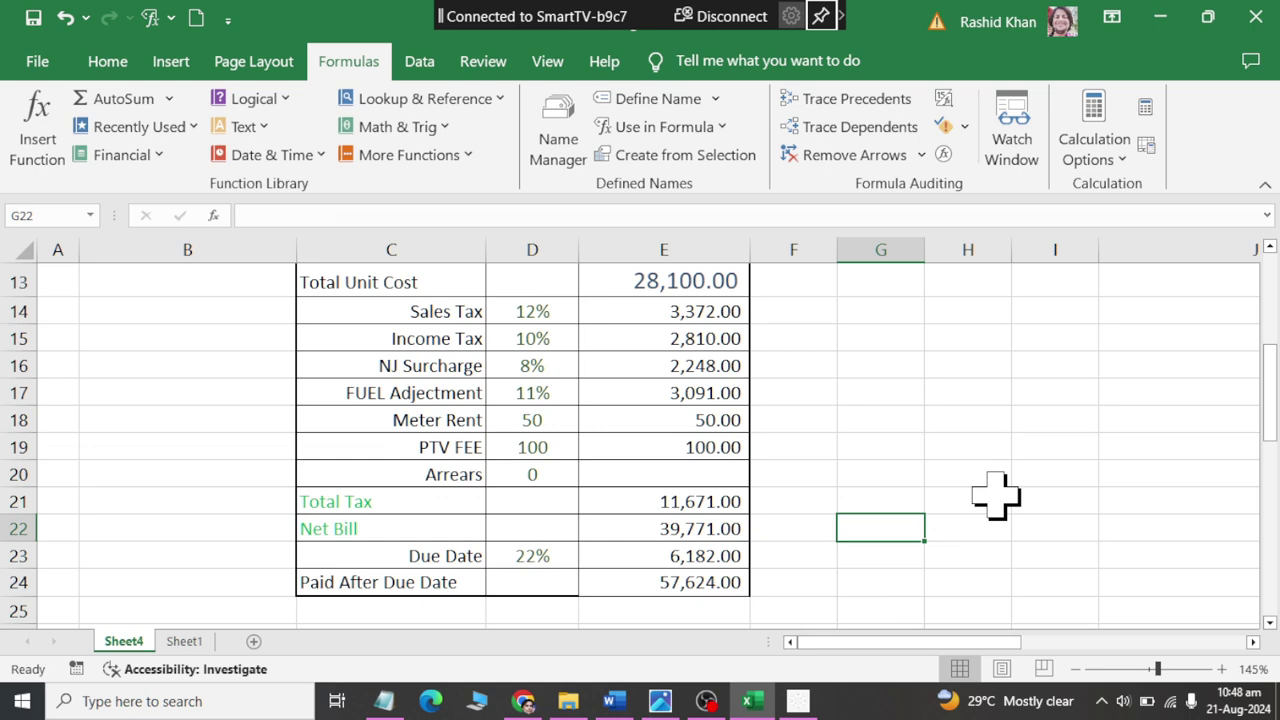
scroll(386, 488, "up", 4)
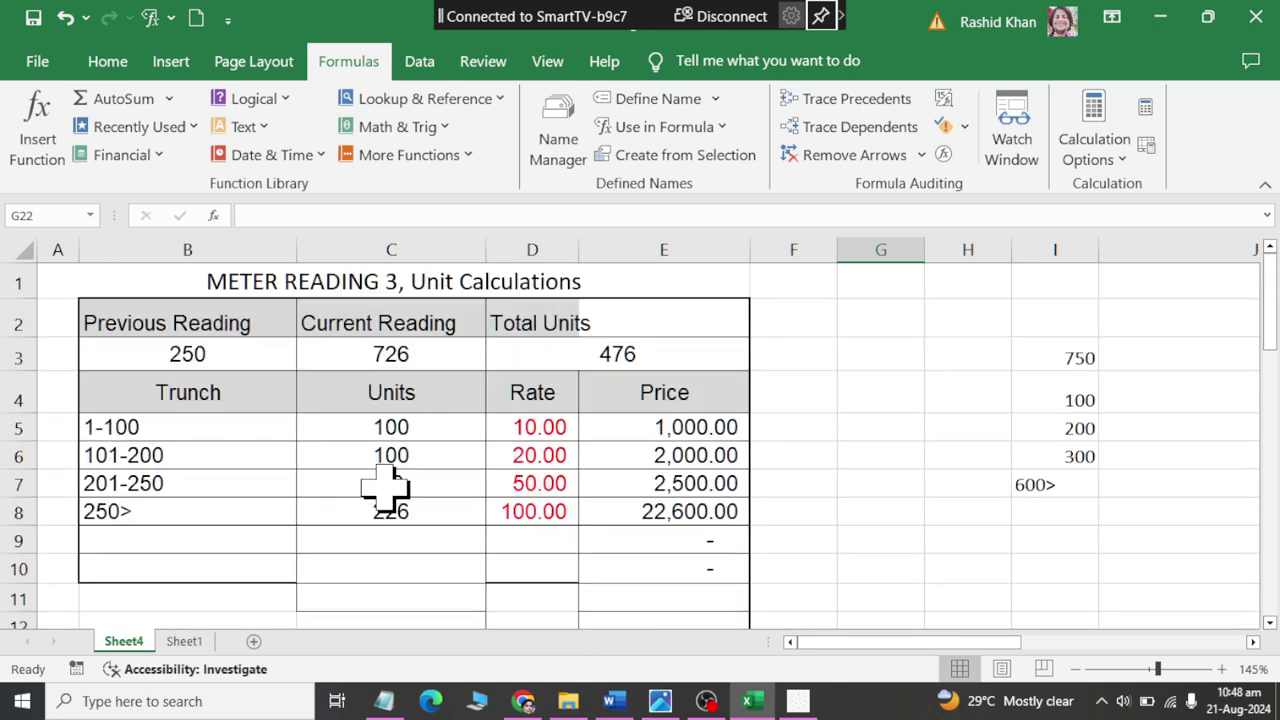
scroll(386, 488, "down", 1)
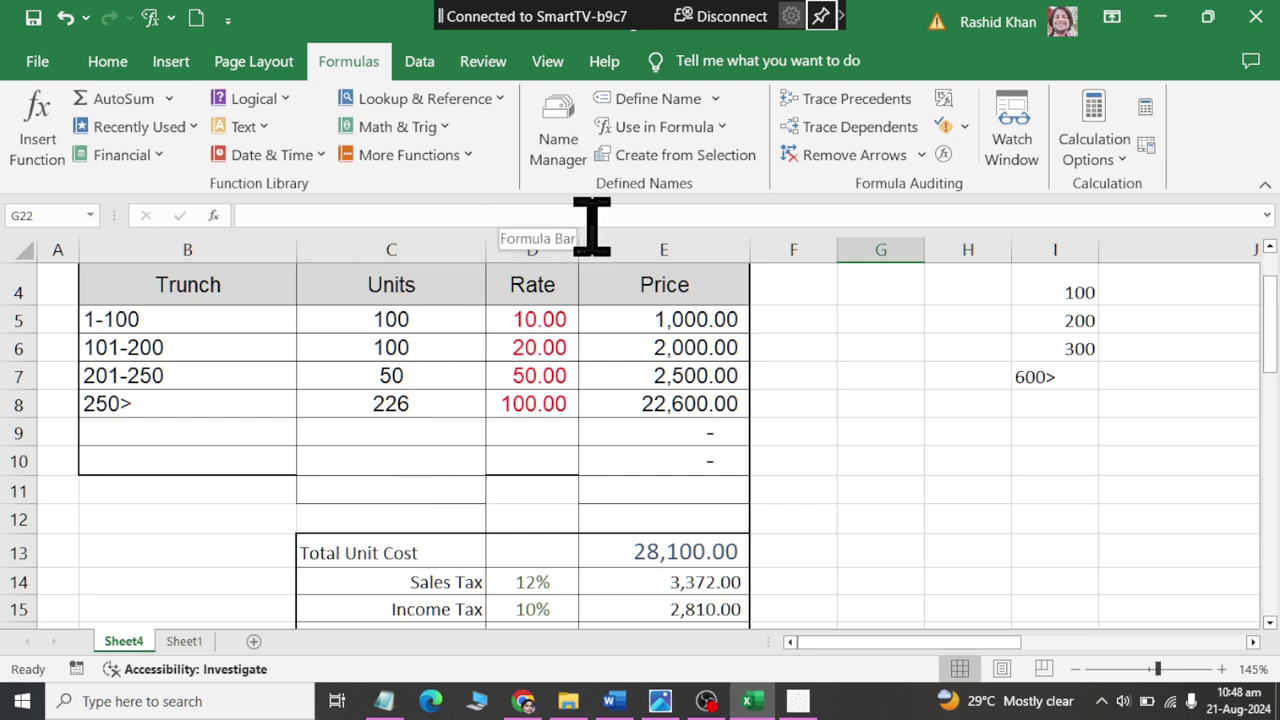
scroll(551, 414, "down", 1)
mouse_move(532, 484)
left_mouse_down()
mouse_move(538, 598)
mouse_move(548, 545)
left_mouse_up()
left_click_drag(548, 570, 548, 570)
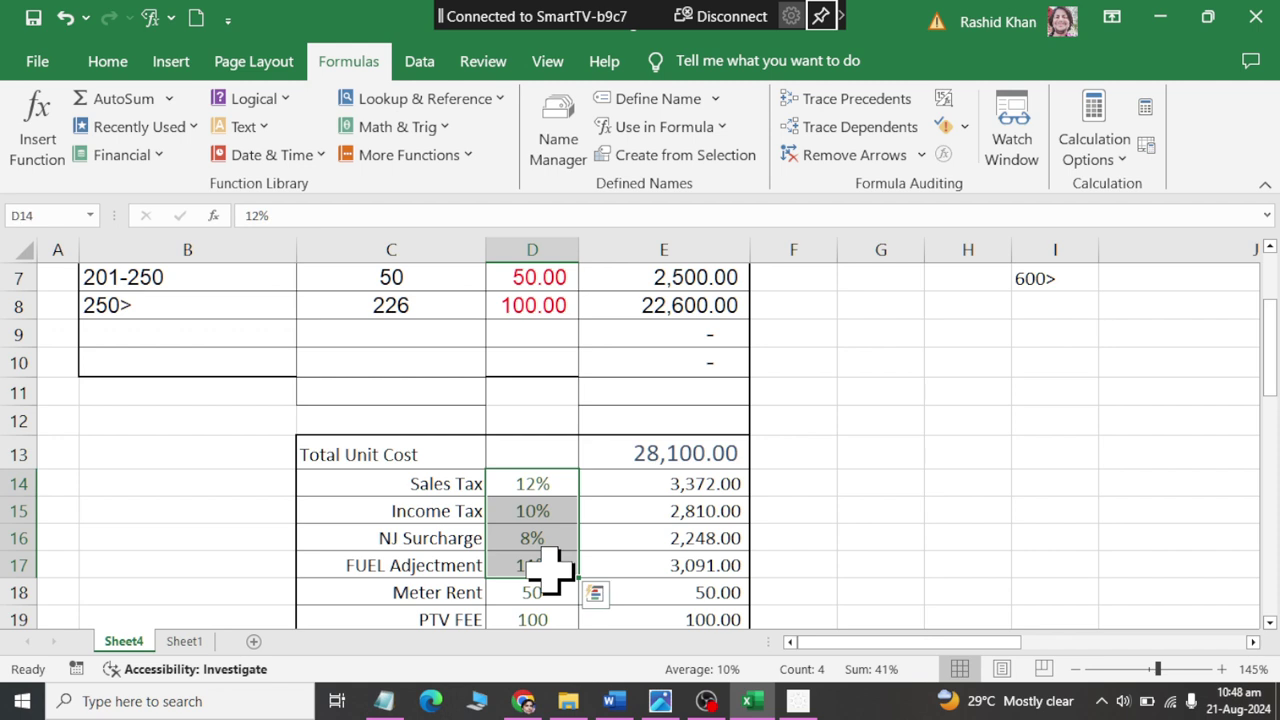